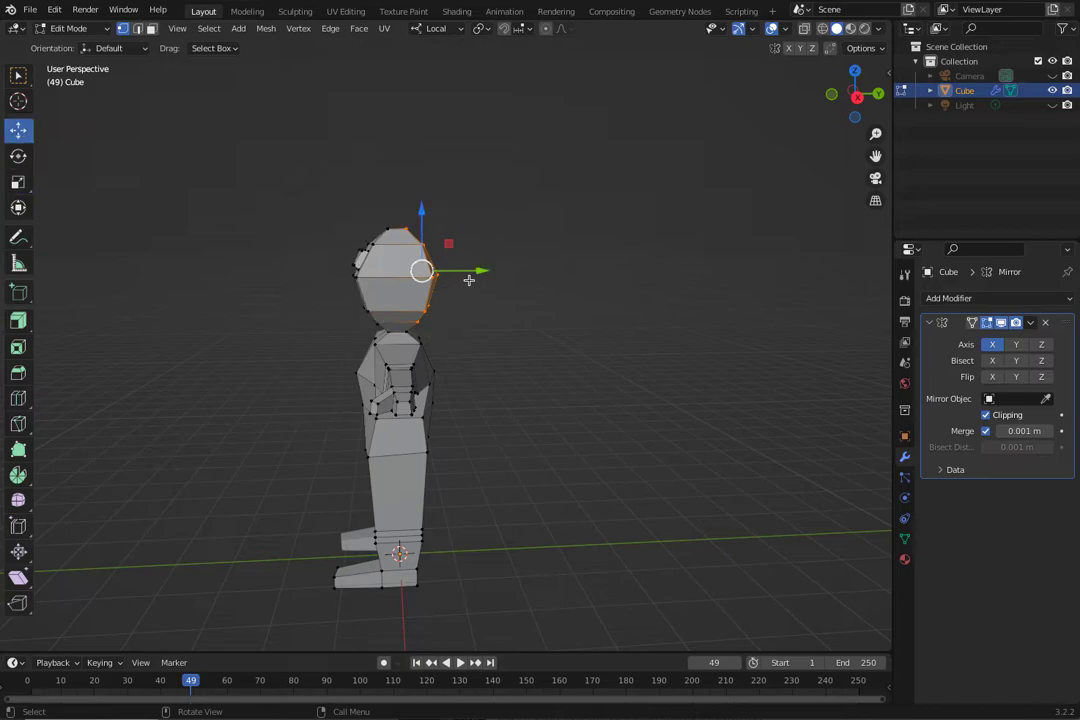
Select the vertices on the front of the head, move them slightly forward along Y, and clear the selection.
{"action": "left_click_drag", "start_coordinate": [310, 216], "coordinate": [401, 325]}
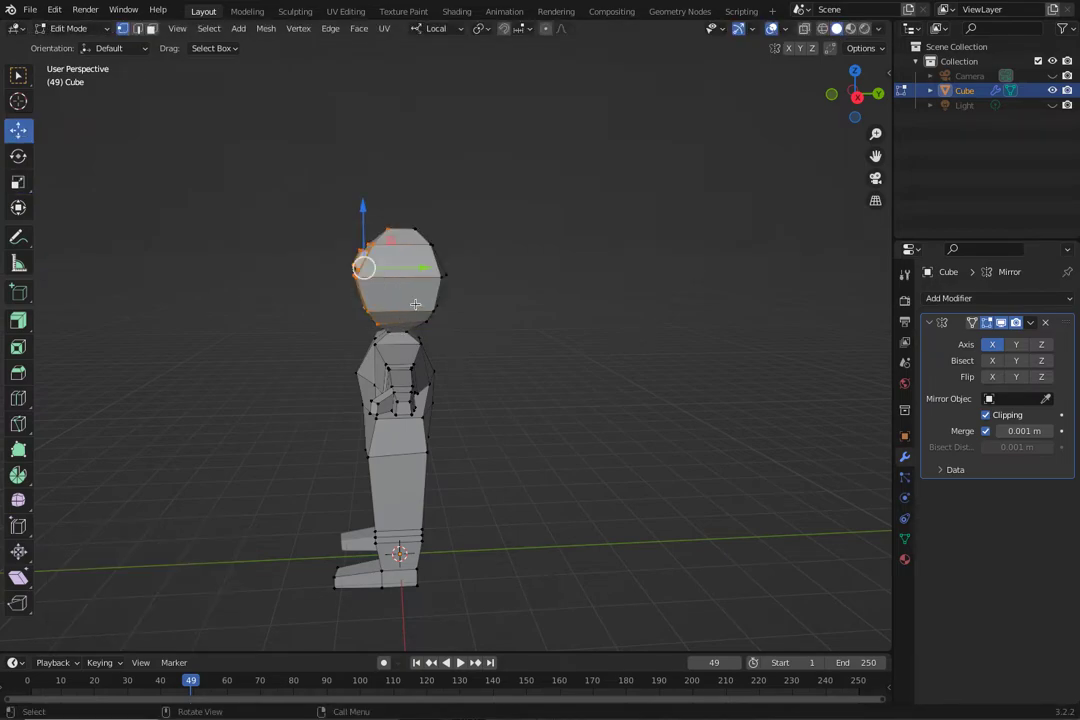
{"action": "left_click_drag", "start_coordinate": [424, 268], "coordinate": [410, 266]}
{"action": "middle_click_drag", "start_coordinate": [472, 309], "coordinate": [705, 340]}
{"action": "left_click", "coordinate": [571, 304]}
{"action": "mouse_move", "coordinate": [585, 304]}
{"action": "left_mouse_down"}
{"action": "mouse_move", "coordinate": [563, 302]}
{"action": "mouse_move", "coordinate": [624, 303]}
{"action": "mouse_move", "coordinate": [589, 304]}
{"action": "left_mouse_up"}
{"action": "middle_click_drag", "start_coordinate": [589, 304], "coordinate": [578, 340]}
{"action": "left_click_drag", "start_coordinate": [578, 340], "coordinate": [570, 335]}
{"action": "middle_click_drag", "start_coordinate": [570, 335], "coordinate": [366, 249]}
{"action": "left_click", "coordinate": [340, 260]}
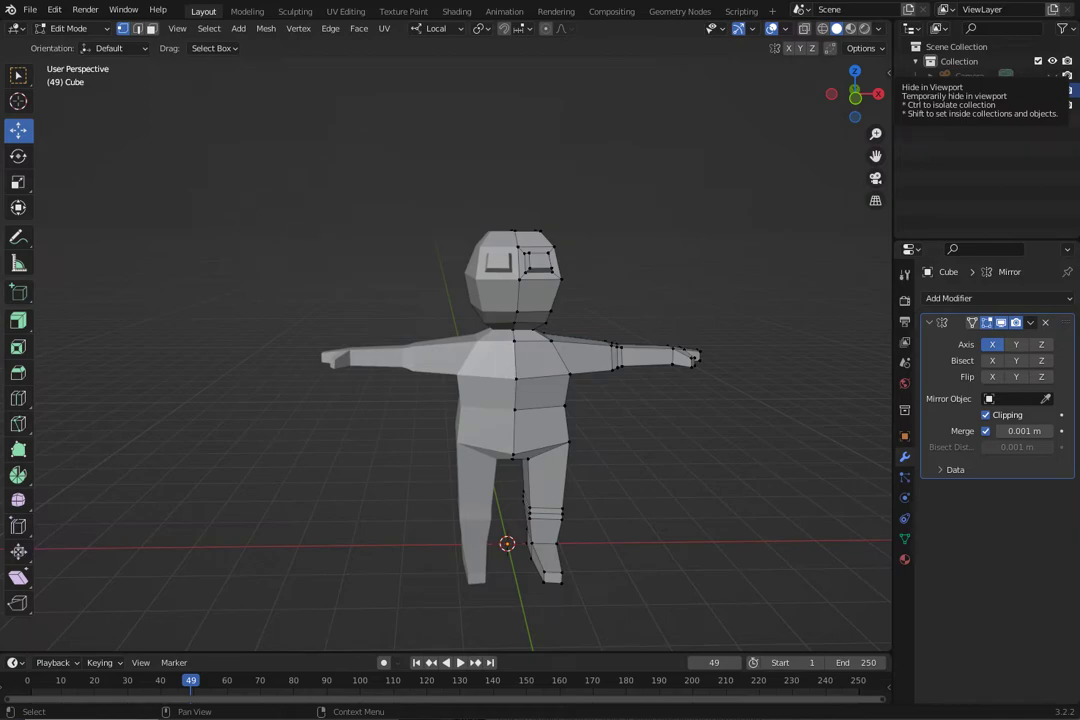
Switch to the browser to examine the low-poly character and colour palette in the YouTube tutorial, and return to Blender.
{"action": "key", "text": "super+Tab"}
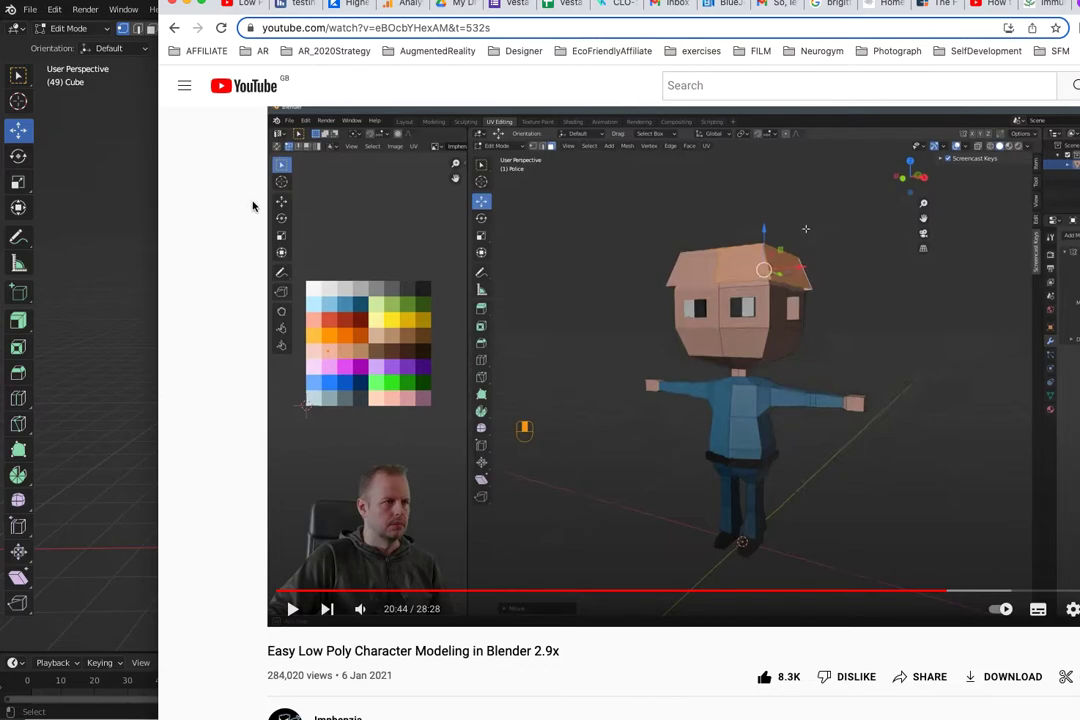
{"action": "scroll", "coordinate": [620, 400], "scroll_direction": "down", "scroll_amount": 2}
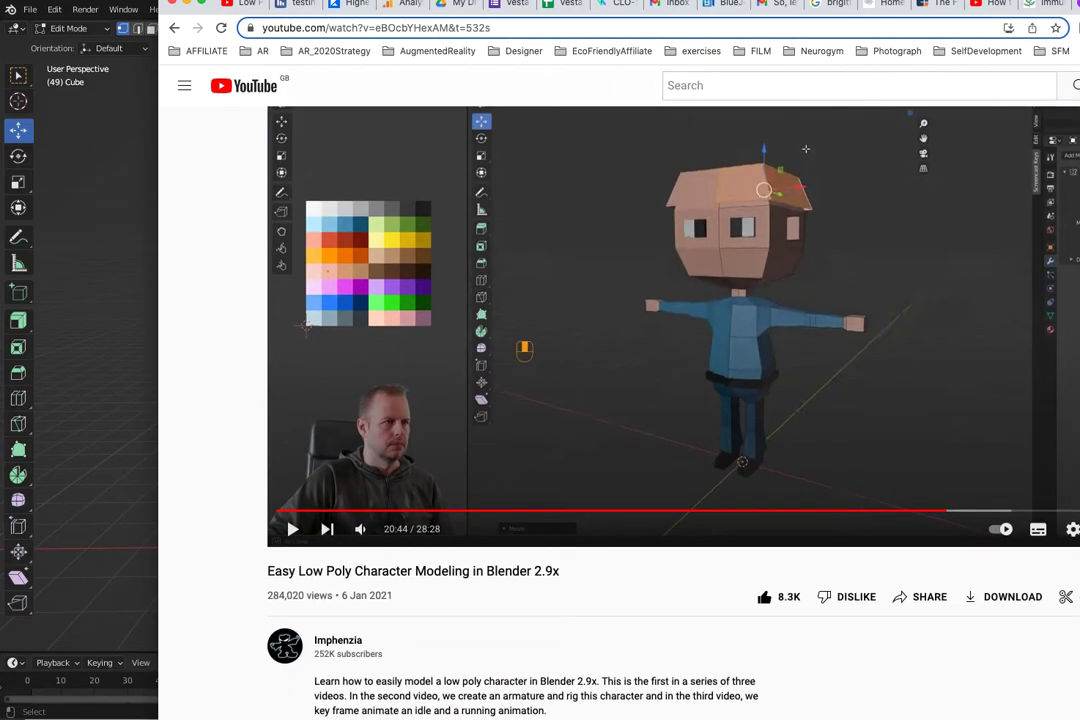
{"action": "scroll", "coordinate": [757, 355], "scroll_direction": "up", "scroll_amount": 1}
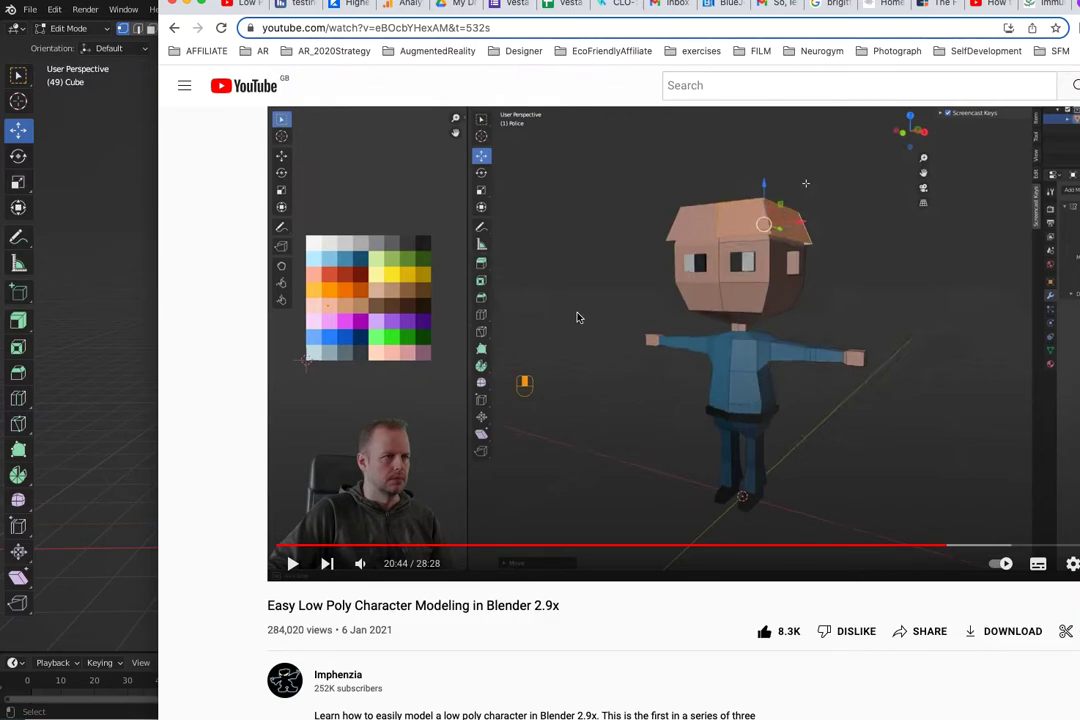
{"action": "left_click", "coordinate": [116, 190]}
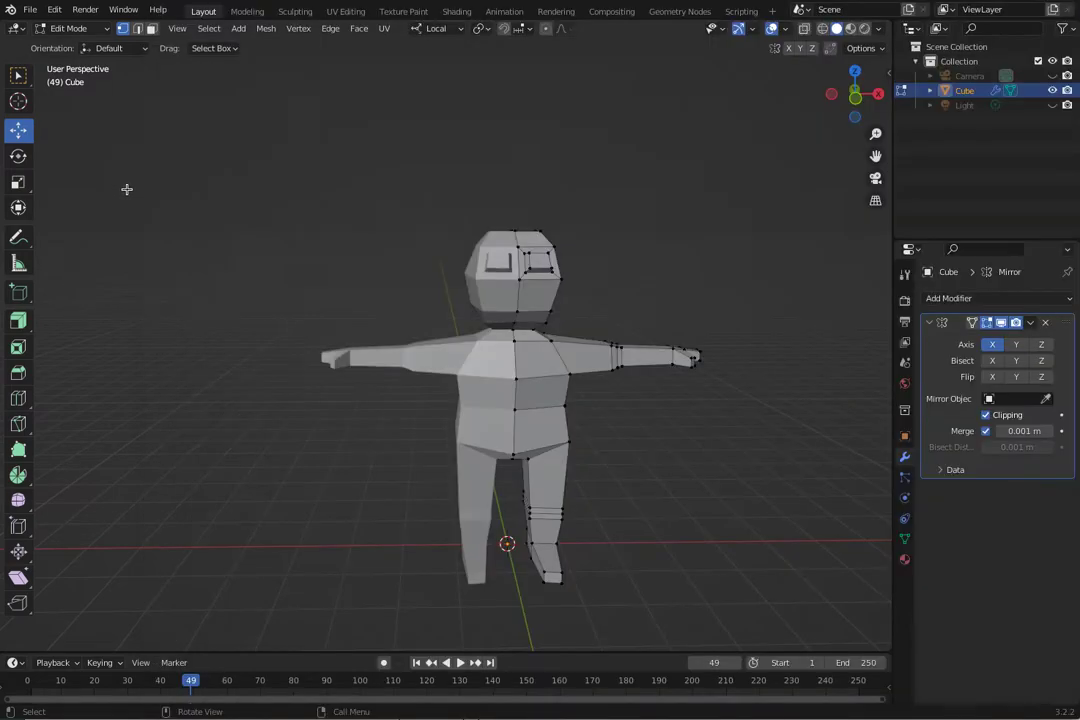
Switch from Edit Mode to Object Mode and select the whole character.
{"action": "middle_click_drag", "start_coordinate": [446, 261], "coordinate": [372, 383]}
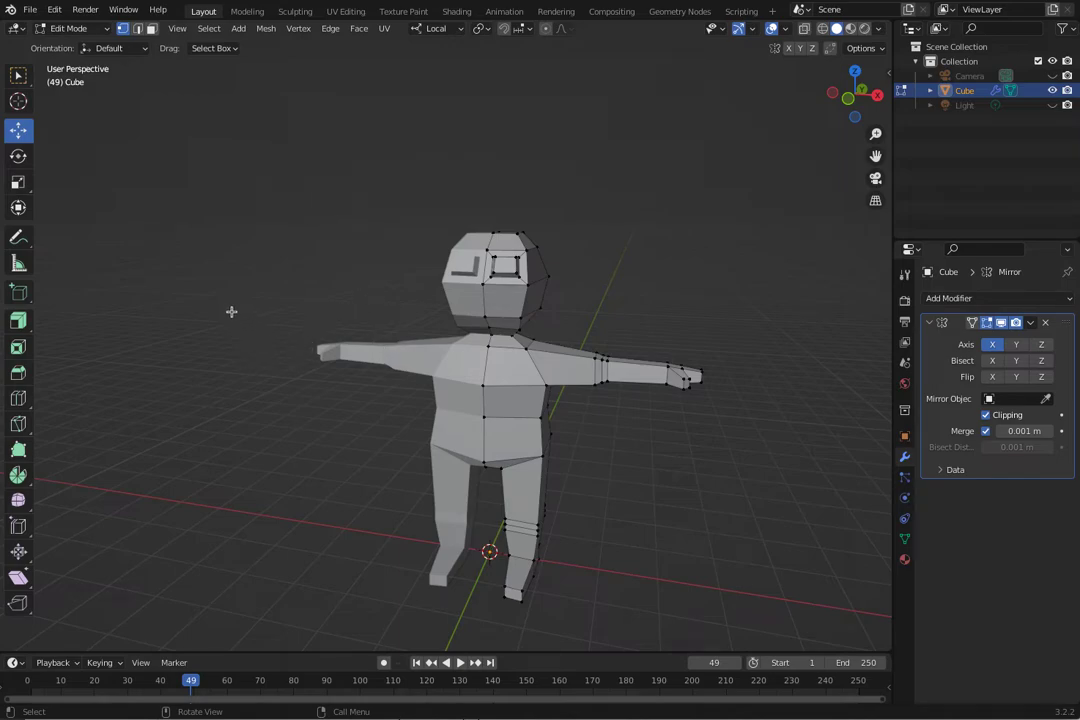
{"action": "mouse_move", "coordinate": [276, 353]}
{"action": "middle_mouse_down"}
{"action": "mouse_move", "coordinate": [287, 364]}
{"action": "mouse_move", "coordinate": [270, 340]}
{"action": "middle_mouse_up"}
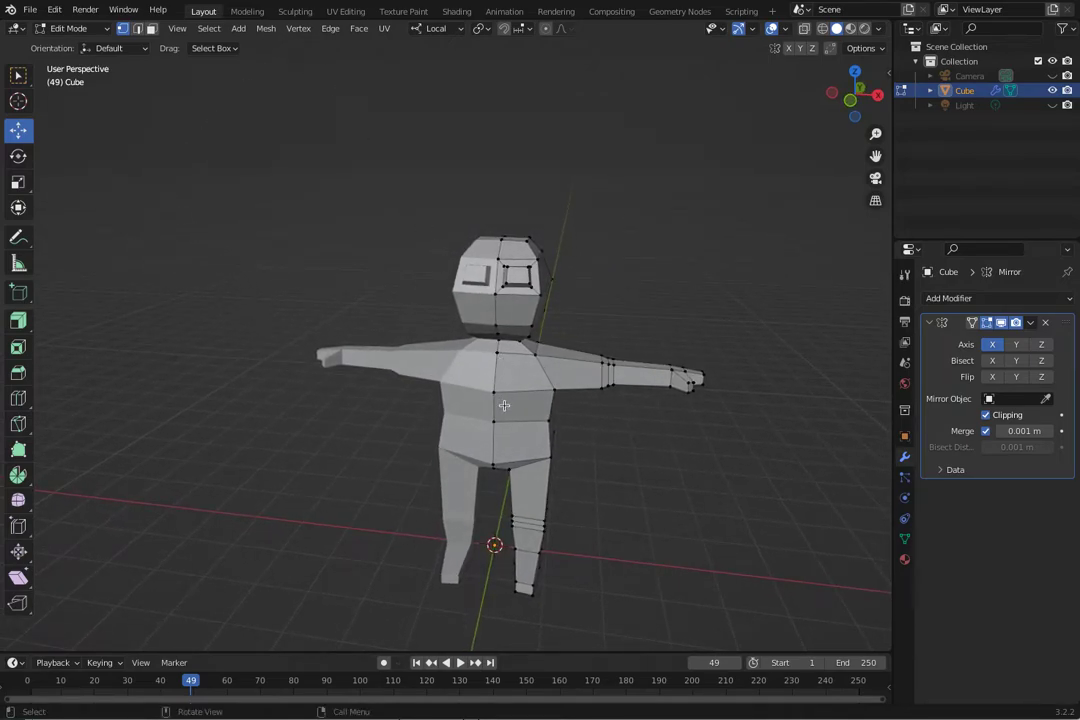
{"action": "left_click", "coordinate": [68, 28]}
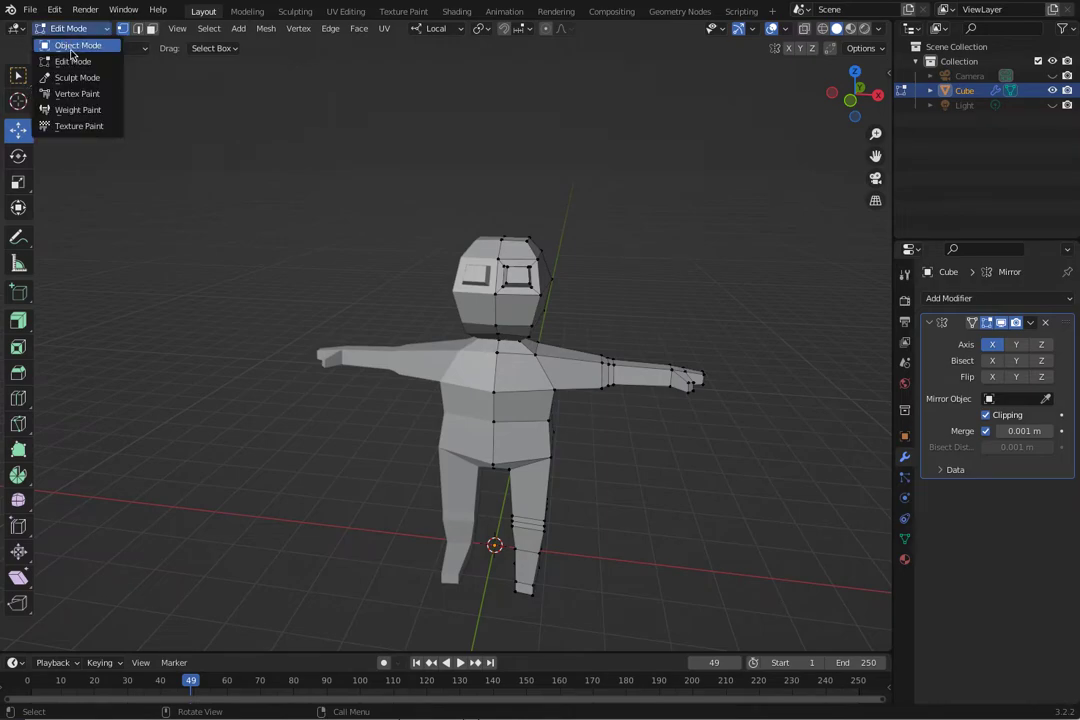
{"action": "left_click", "coordinate": [71, 50]}
{"action": "left_click", "coordinate": [311, 272]}
{"action": "middle_click_drag", "start_coordinate": [311, 272], "coordinate": [475, 369]}
{"action": "left_click", "coordinate": [464, 398]}
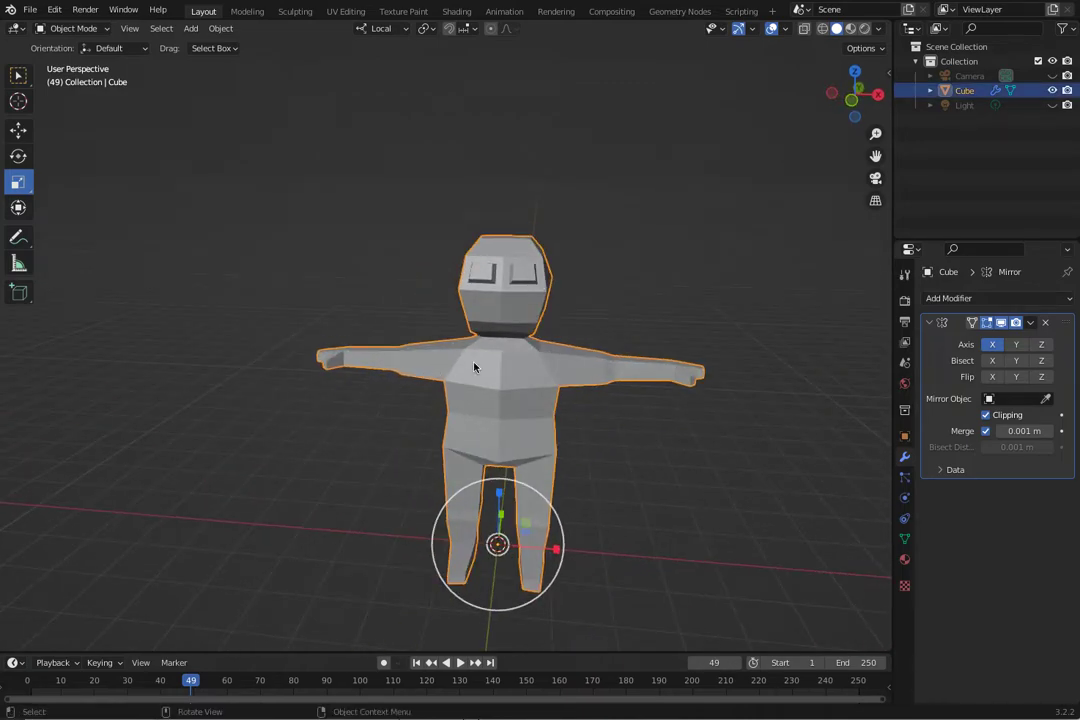
Add a material slot to the character and create a new material in it.
{"action": "left_click", "coordinate": [904, 559]}
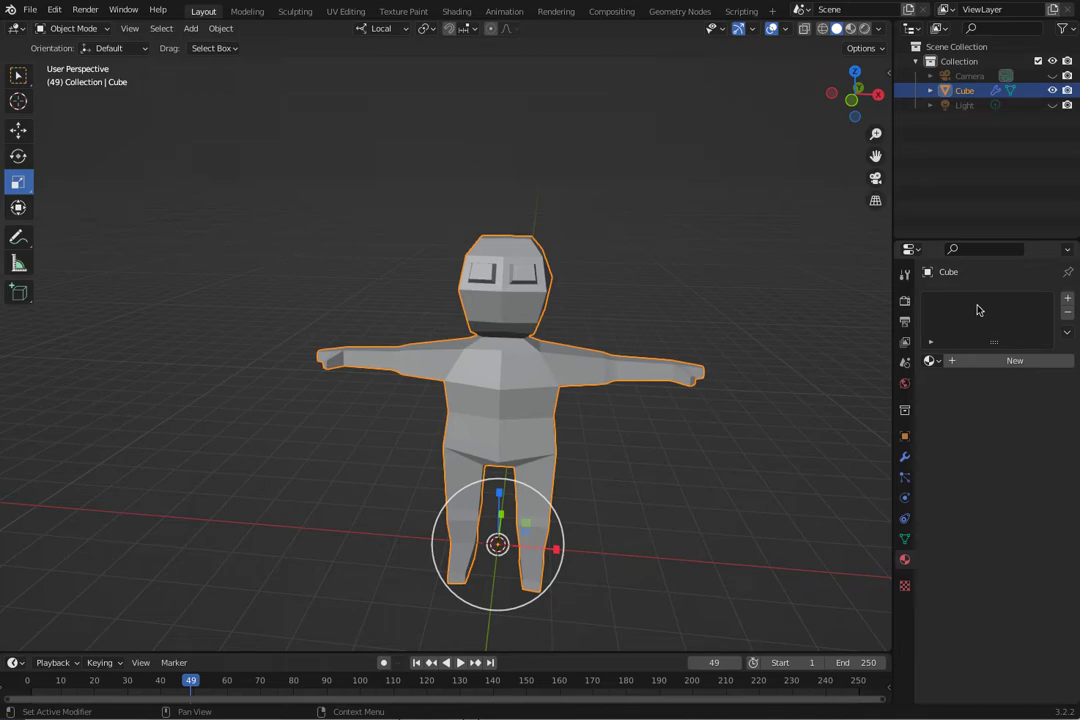
{"action": "left_click", "coordinate": [1067, 298]}
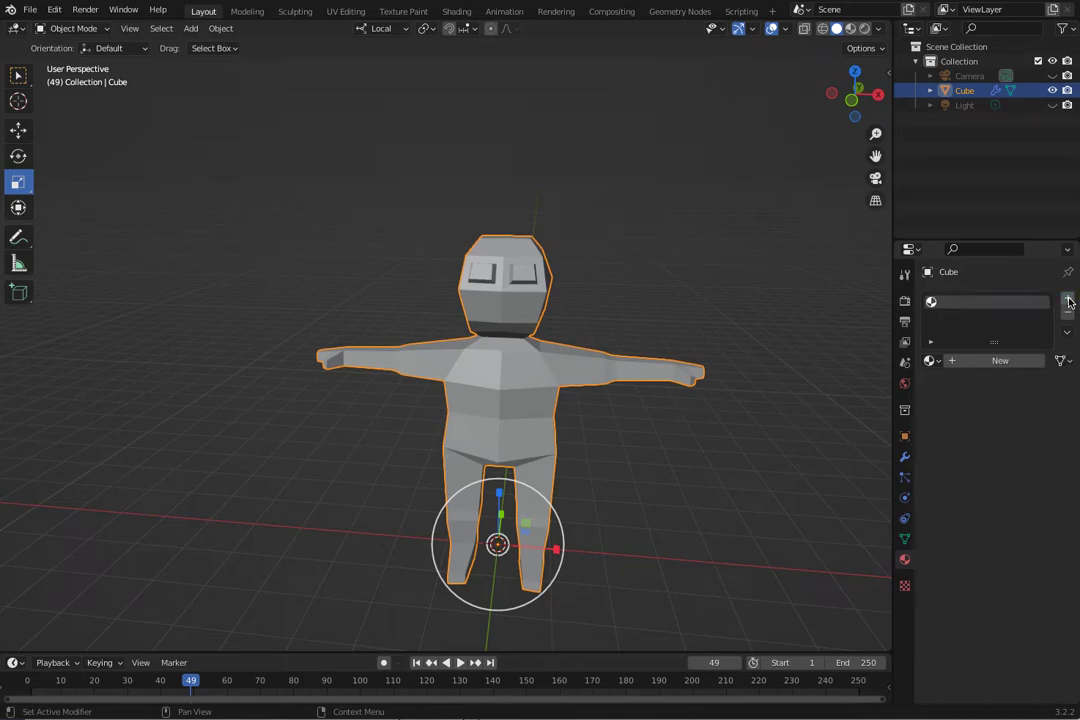
{"action": "left_click", "coordinate": [999, 360]}
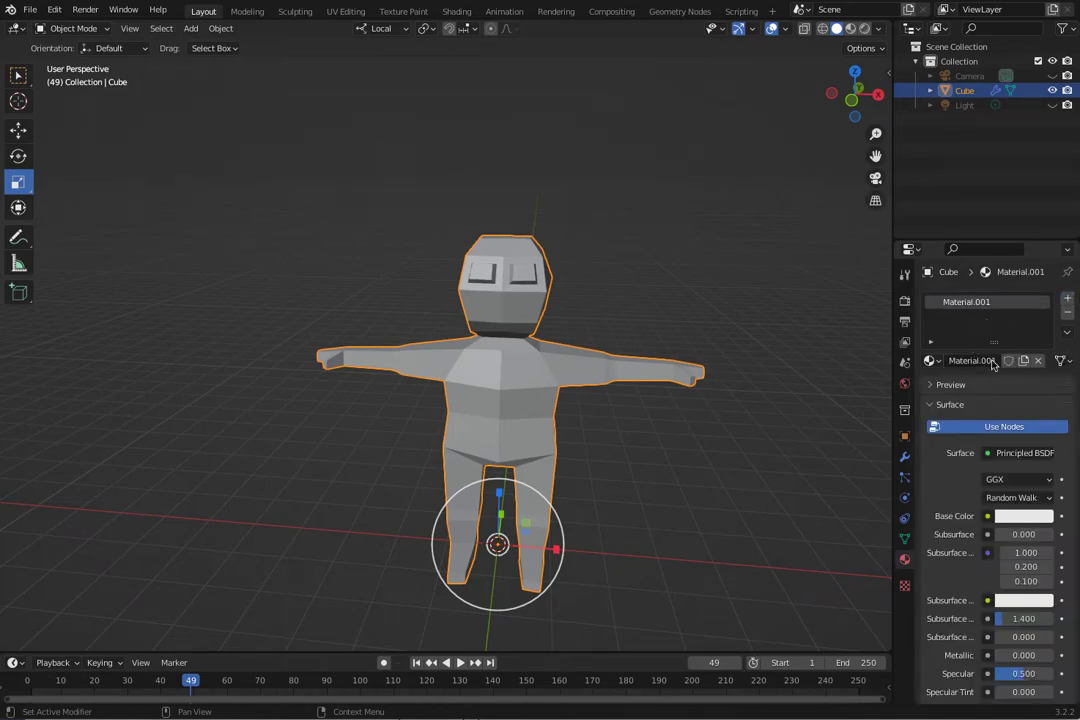
Deselect the character and open the Shading workspace with the material's nodes in view.
{"action": "left_click", "coordinate": [299, 311]}
{"action": "middle_click_drag", "start_coordinate": [299, 311], "coordinate": [315, 257]}
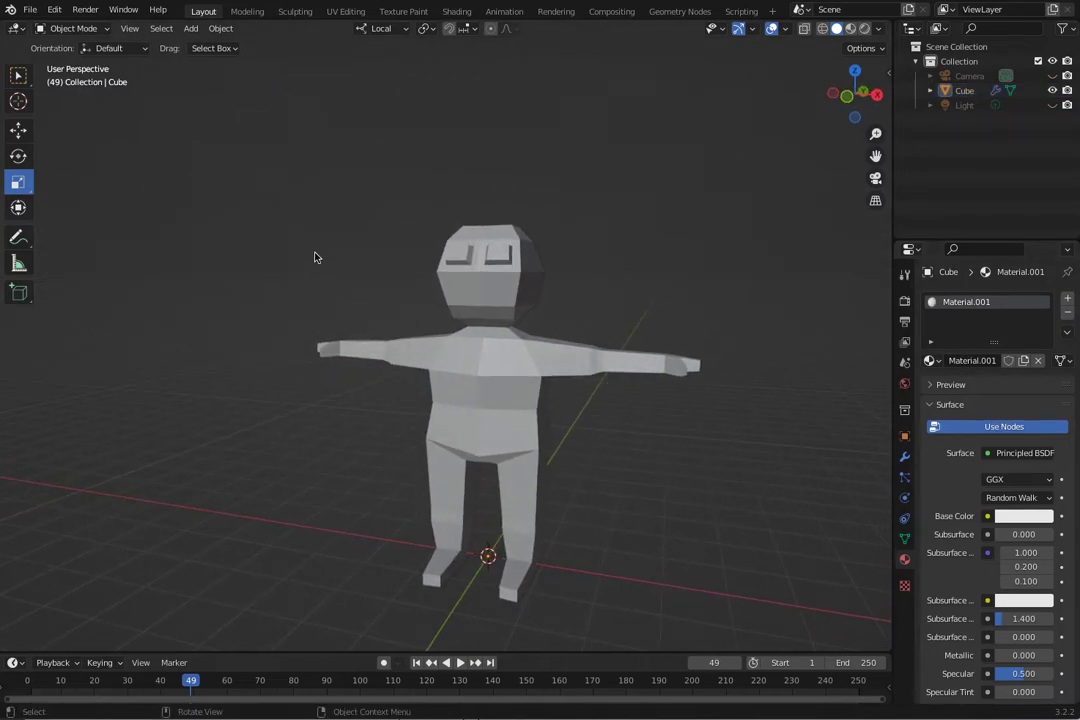
{"action": "left_click", "coordinate": [448, 14]}
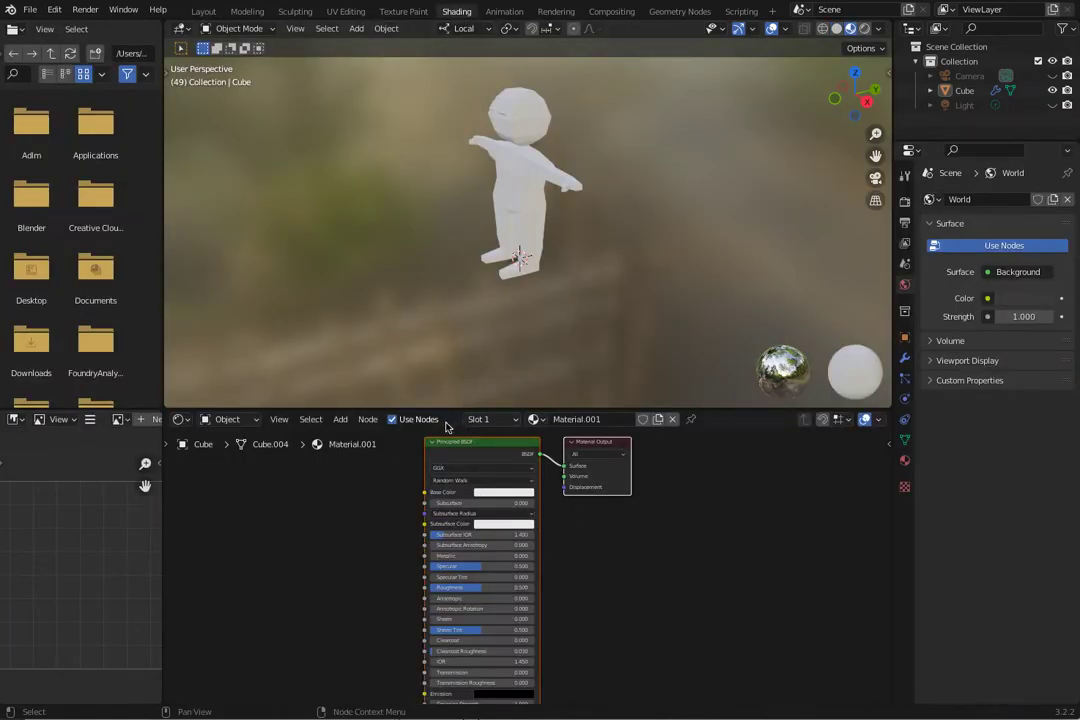
{"action": "left_click_drag", "start_coordinate": [596, 449], "coordinate": [657, 450]}
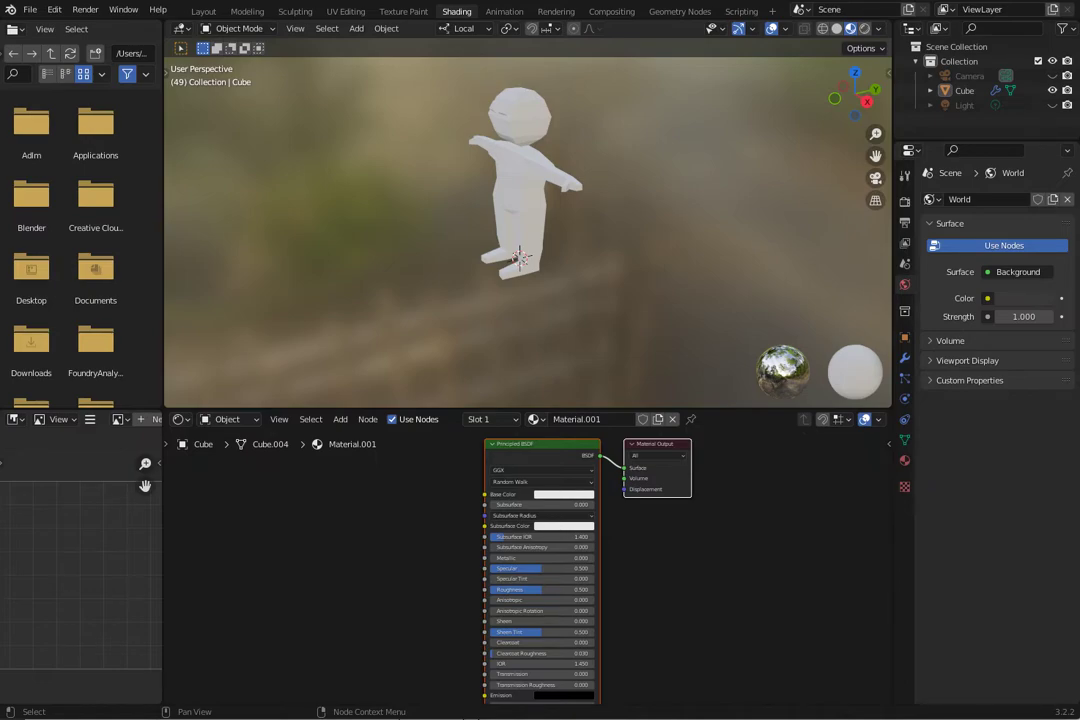
{"action": "key", "text": "super+Tab"}
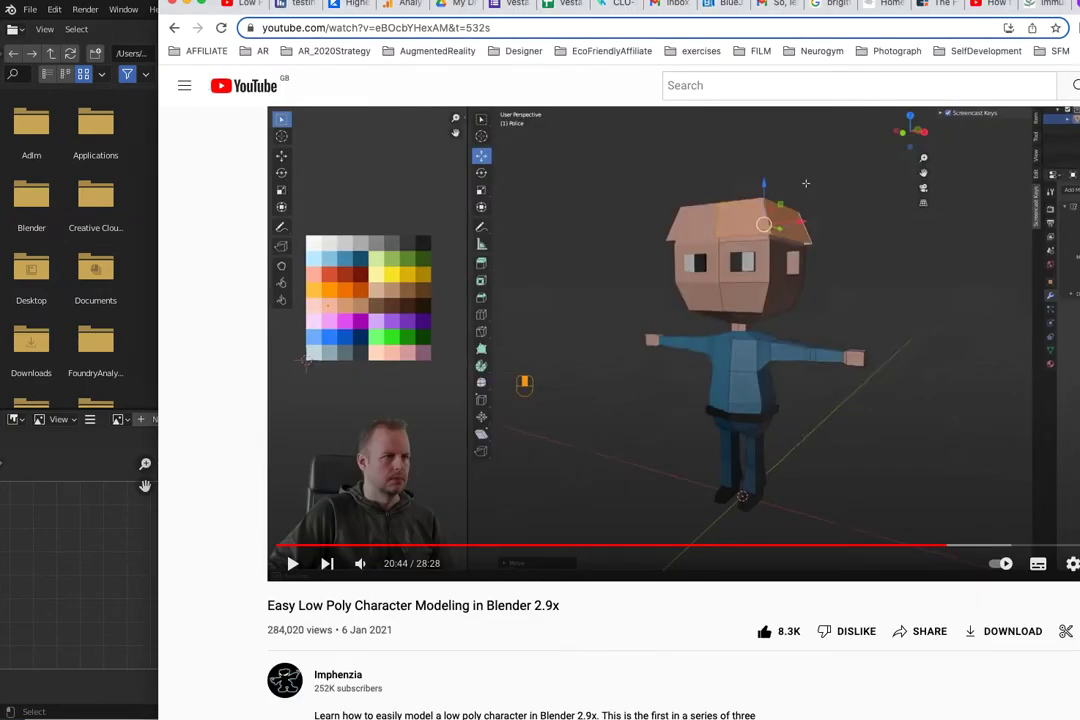
{"action": "key", "text": "super+Tab"}
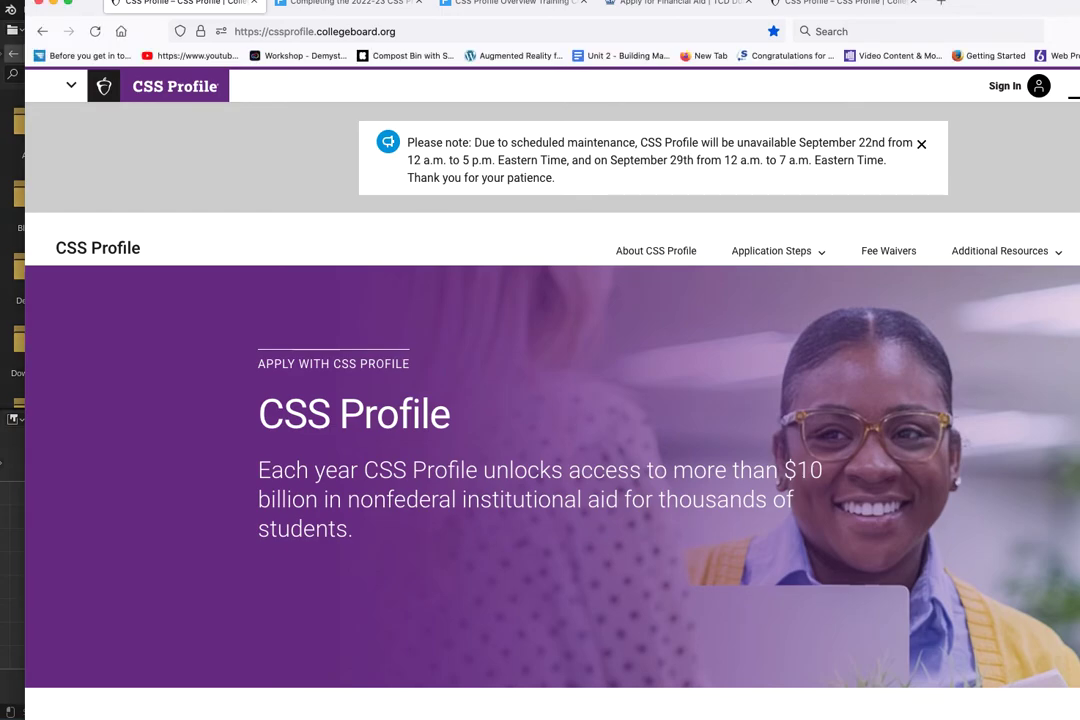
{"action": "key", "text": "super+Tab"}
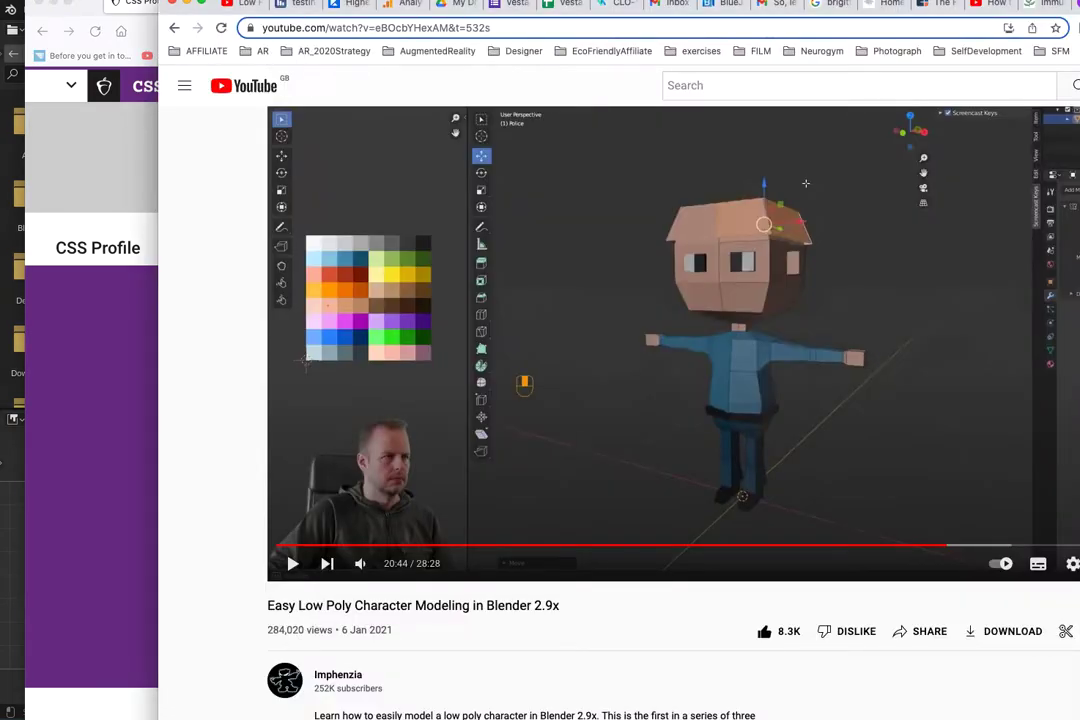
{"action": "left_click", "coordinate": [52, 5]}
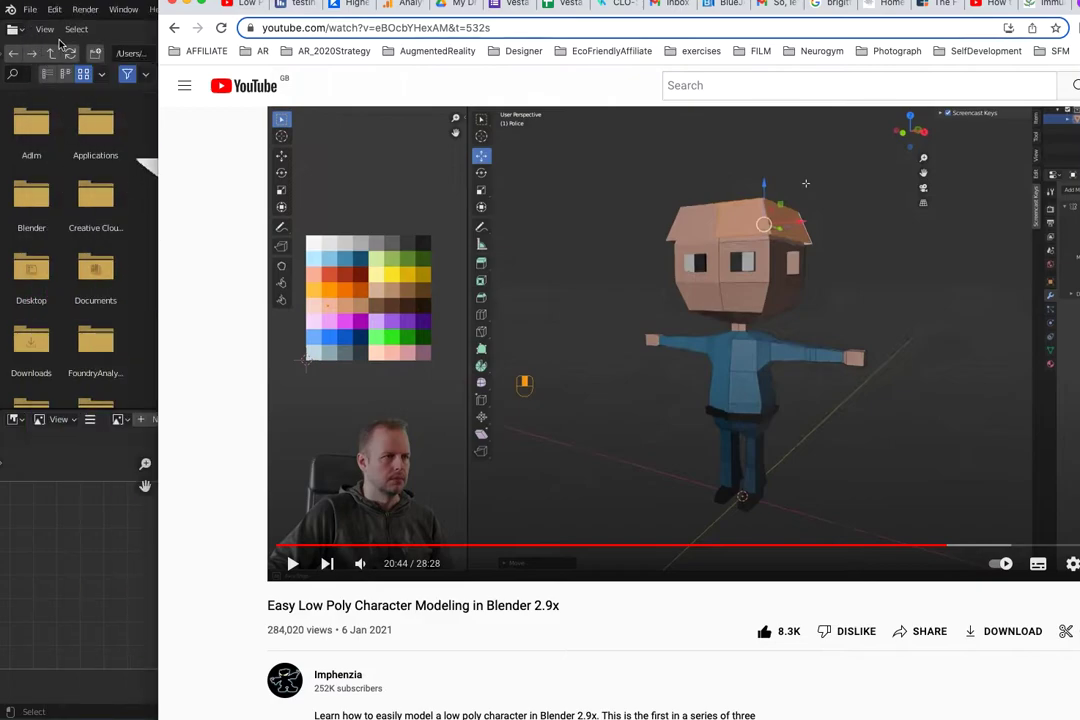
{"action": "left_click", "coordinate": [100, 597]}
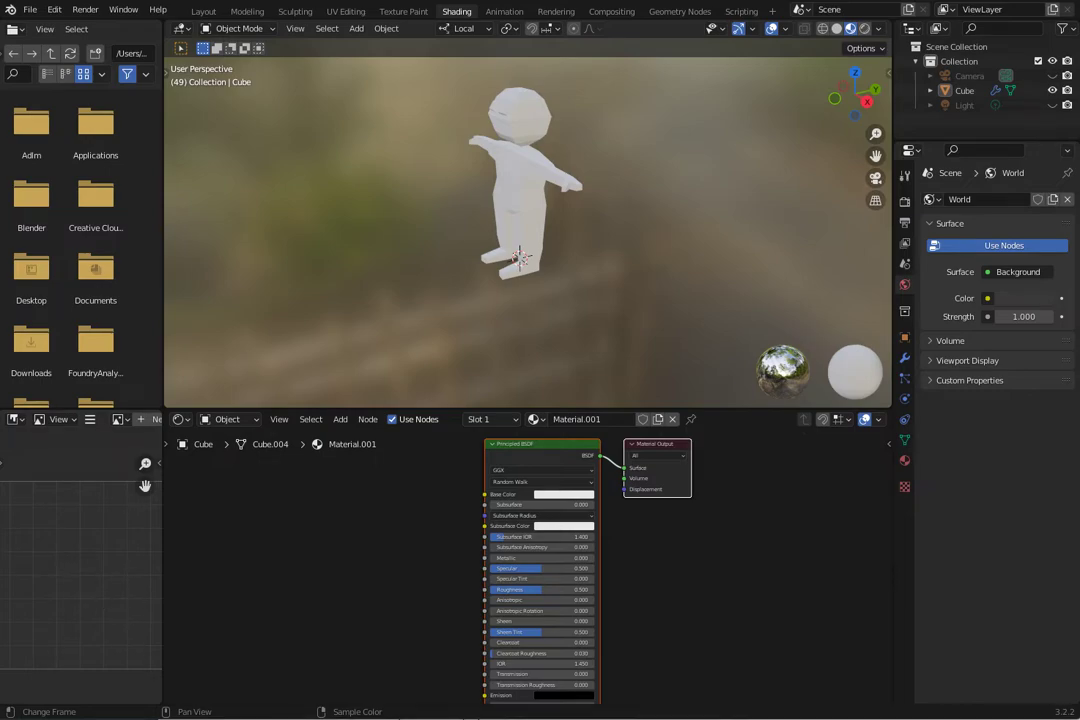
Switch to Finder and bring ImphenziaPalette01 (1).png into Blender's shader editor as an image texture node beside the Principled BSDF.
{"action": "key", "text": "super+Tab"}
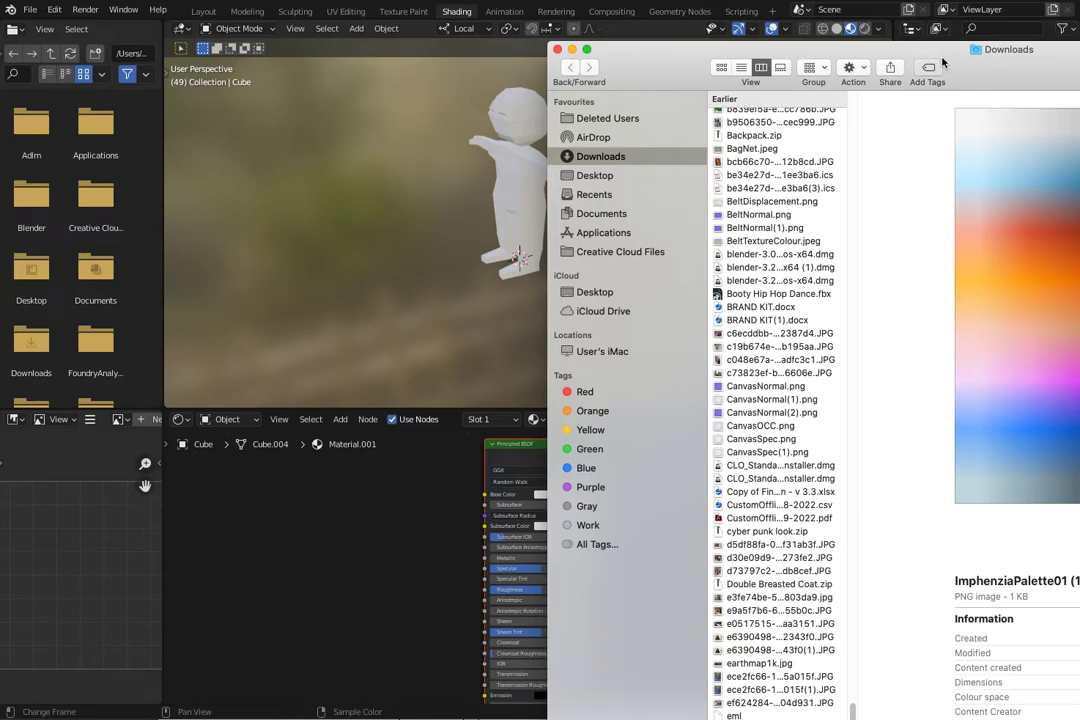
{"action": "left_click_drag", "start_coordinate": [856, 48], "coordinate": [1079, 12]}
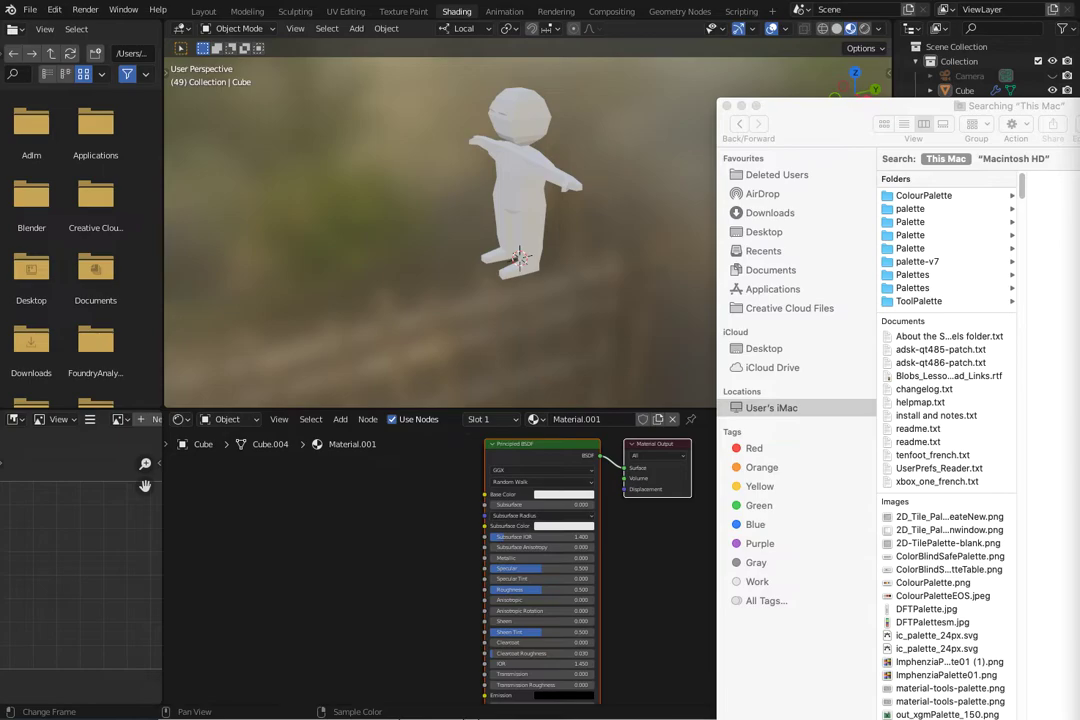
{"action": "left_click_drag", "start_coordinate": [945, 662], "coordinate": [315, 530]}
{"action": "left_click", "coordinate": [267, 538]}
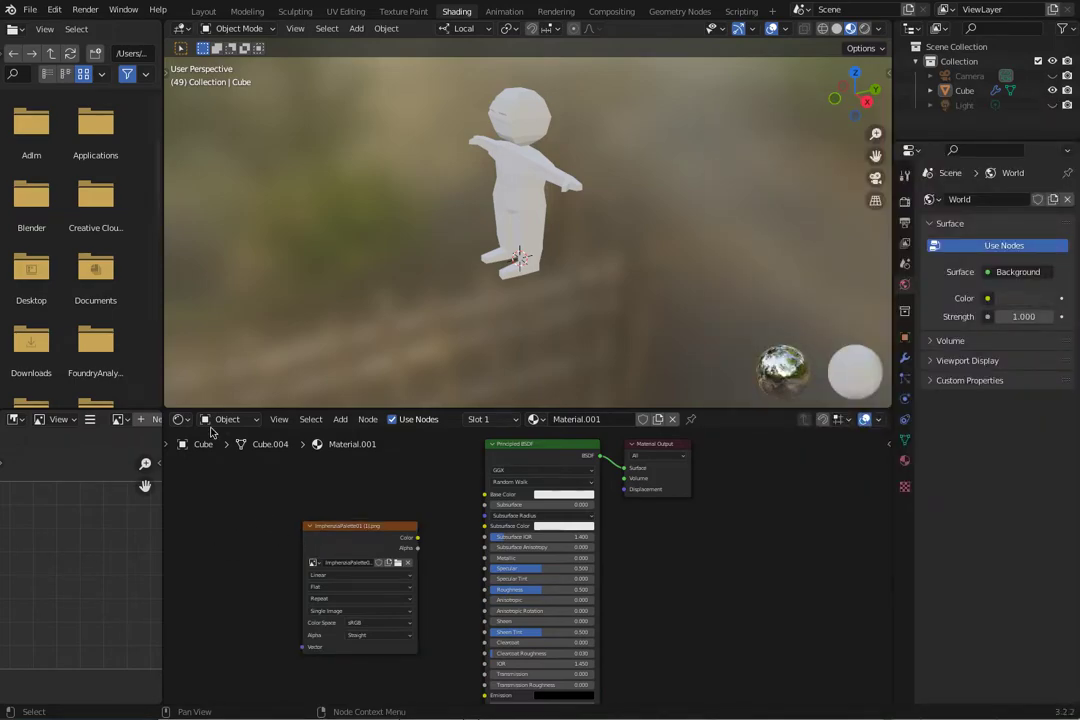
Connect the palette texture's Color output to the Principled BSDF's Base Color and show the character in Material Preview shading.
{"action": "left_click_drag", "start_coordinate": [362, 530], "coordinate": [484, 494]}
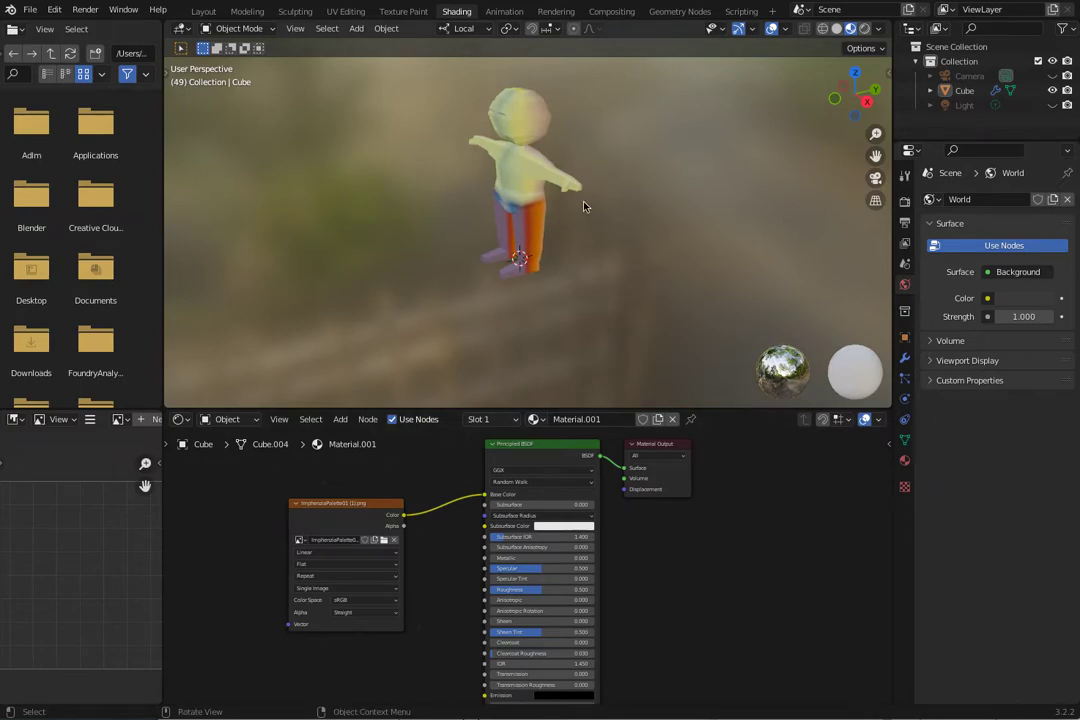
{"action": "middle_click_drag", "start_coordinate": [525, 242], "coordinate": [576, 258]}
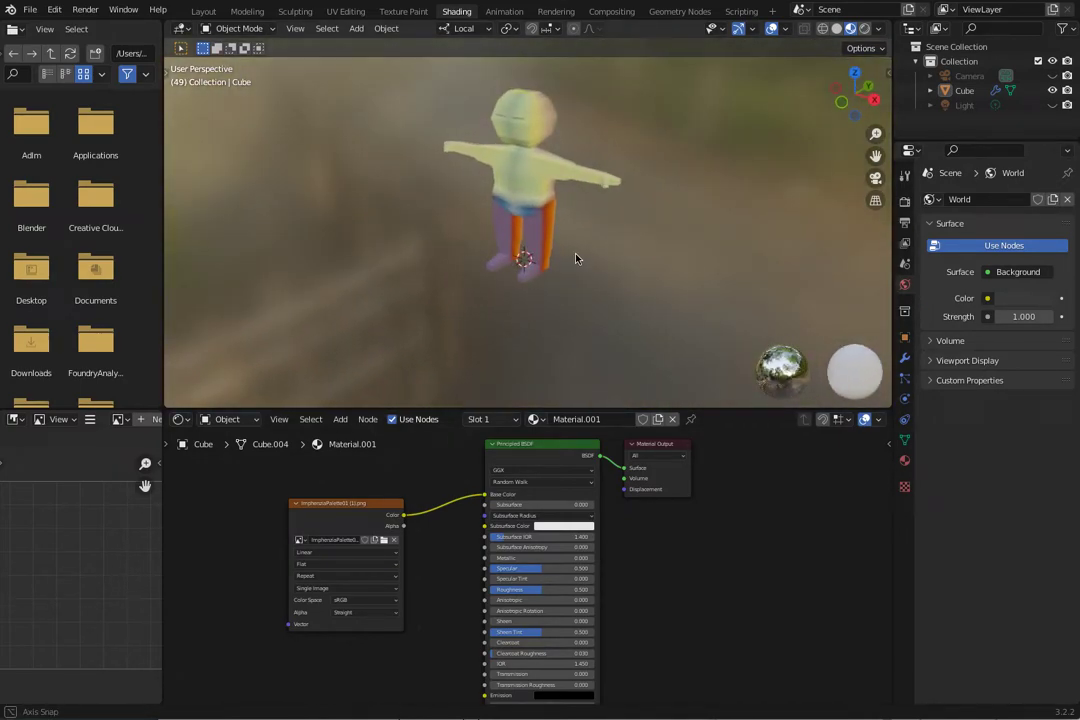
{"action": "left_click", "coordinate": [852, 33]}
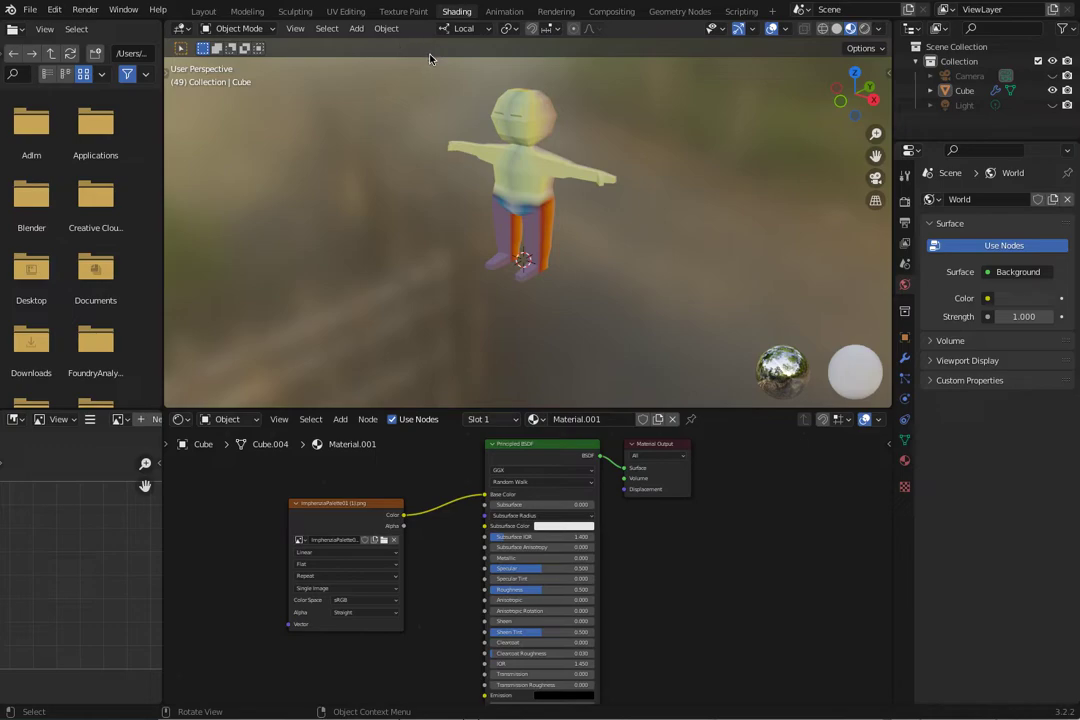
Open the UV Editing workspace with the palette image in view, and widen the 3D viewport by narrowing the areas on both sides of it.
{"action": "left_click", "coordinate": [345, 11]}
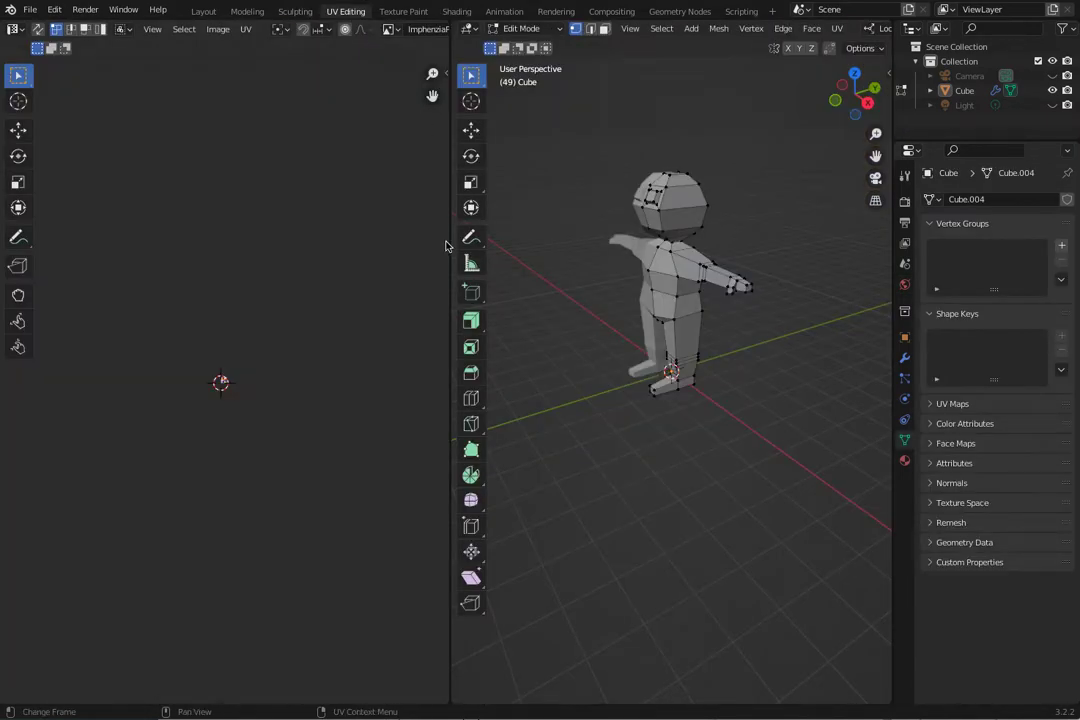
{"action": "left_click_drag", "start_coordinate": [451, 242], "coordinate": [359, 272]}
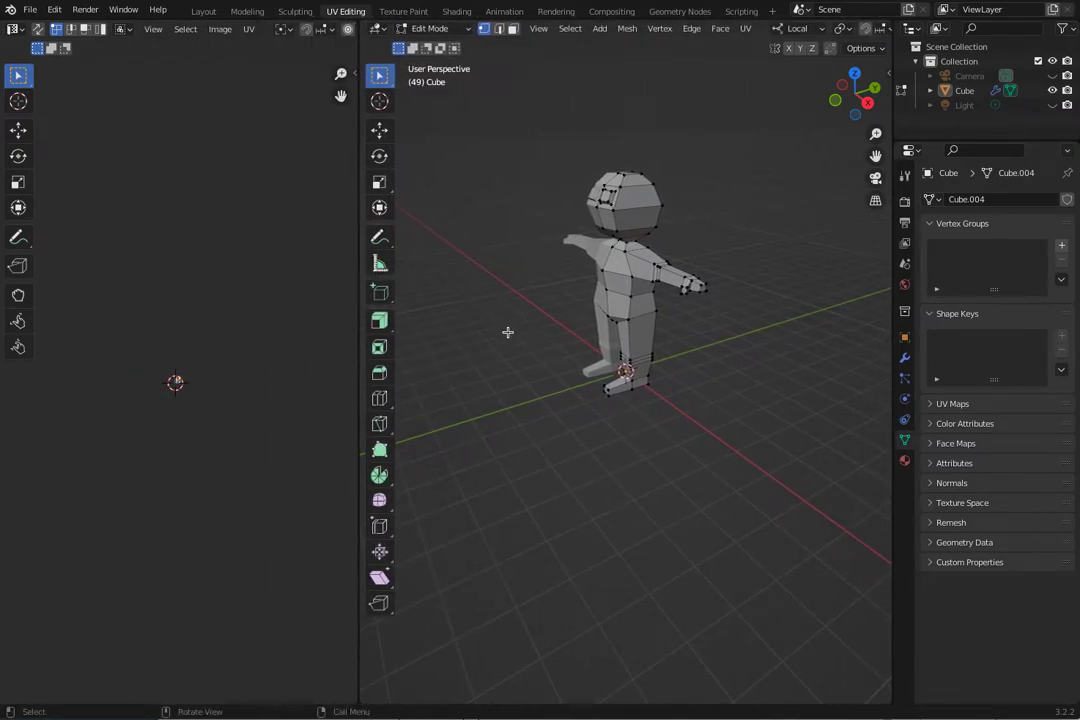
{"action": "middle_click_drag", "start_coordinate": [170, 417], "coordinate": [302, 378], "text": "ctrl"}
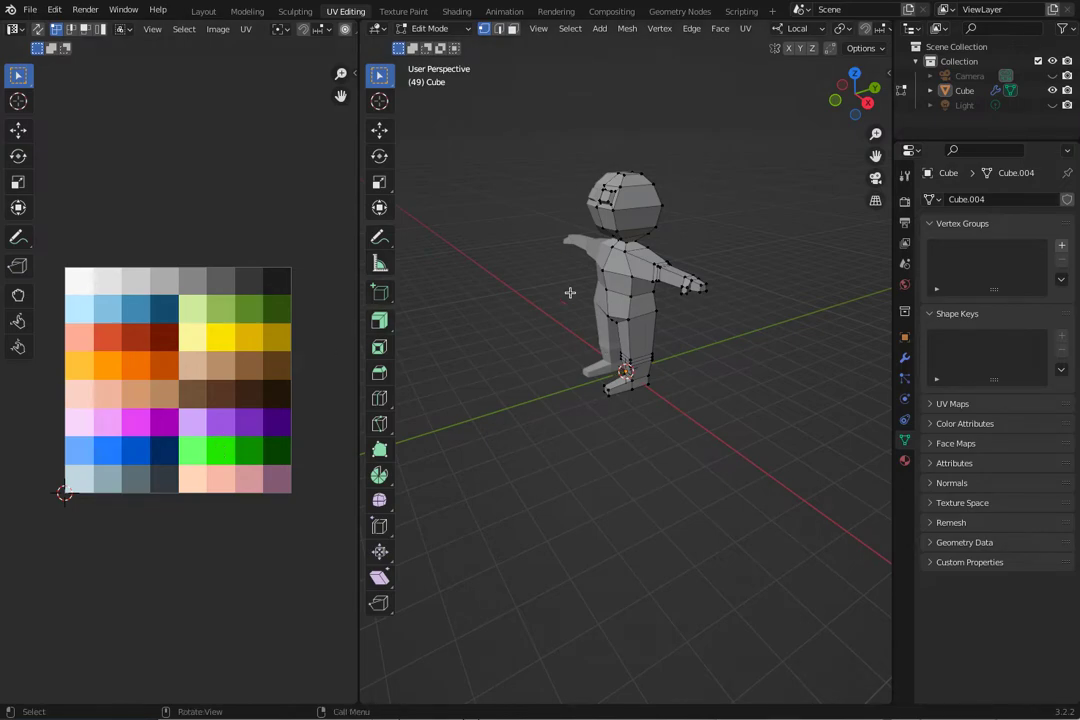
{"action": "middle_click_drag", "start_coordinate": [555, 433], "coordinate": [705, 435]}
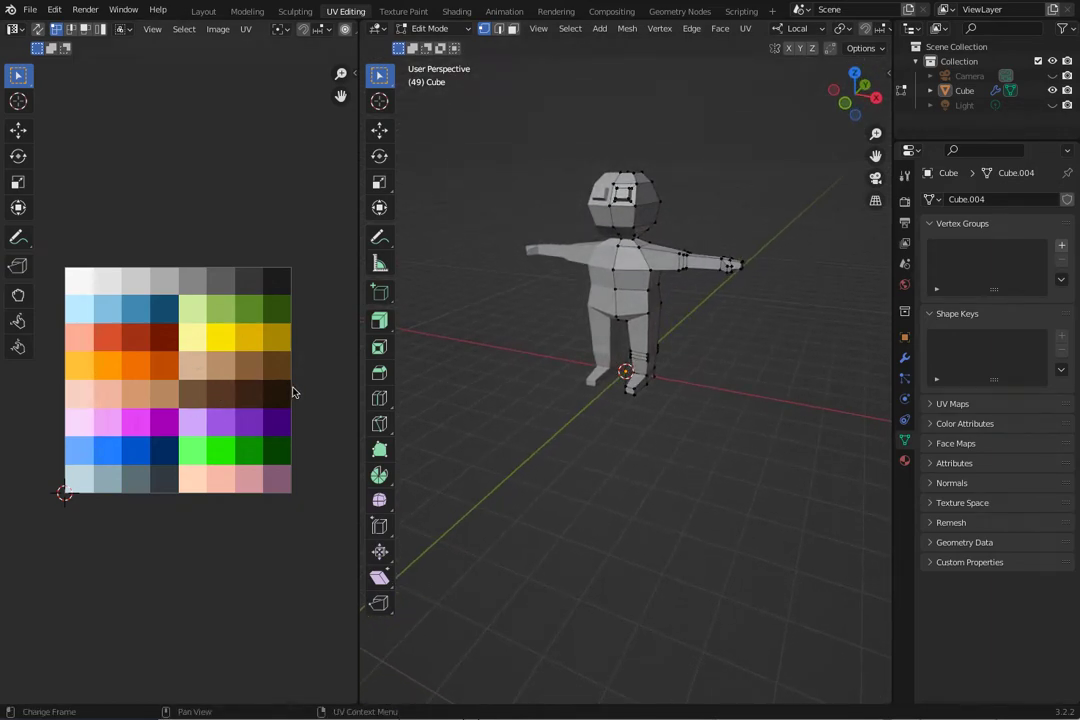
{"action": "left_click_drag", "start_coordinate": [759, 510], "coordinate": [521, 228]}
{"action": "left_click", "coordinate": [568, 370]}
{"action": "left_click_drag", "start_coordinate": [892, 107], "coordinate": [930, 107]}
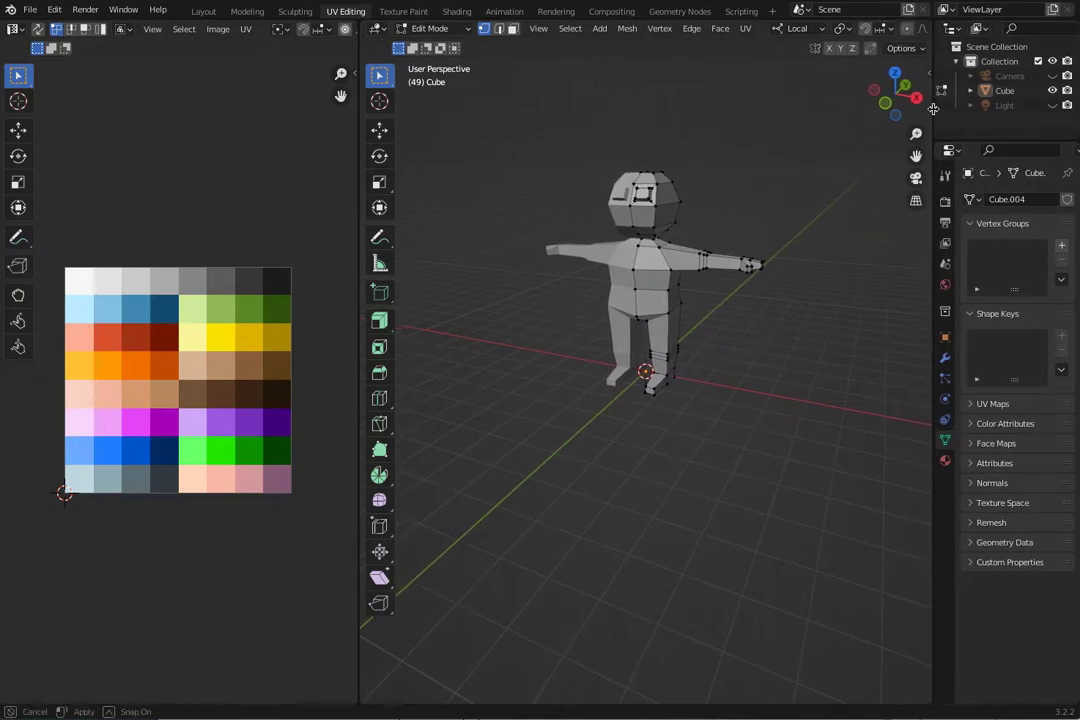
{"action": "left_click_drag", "start_coordinate": [357, 188], "coordinate": [212, 169]}
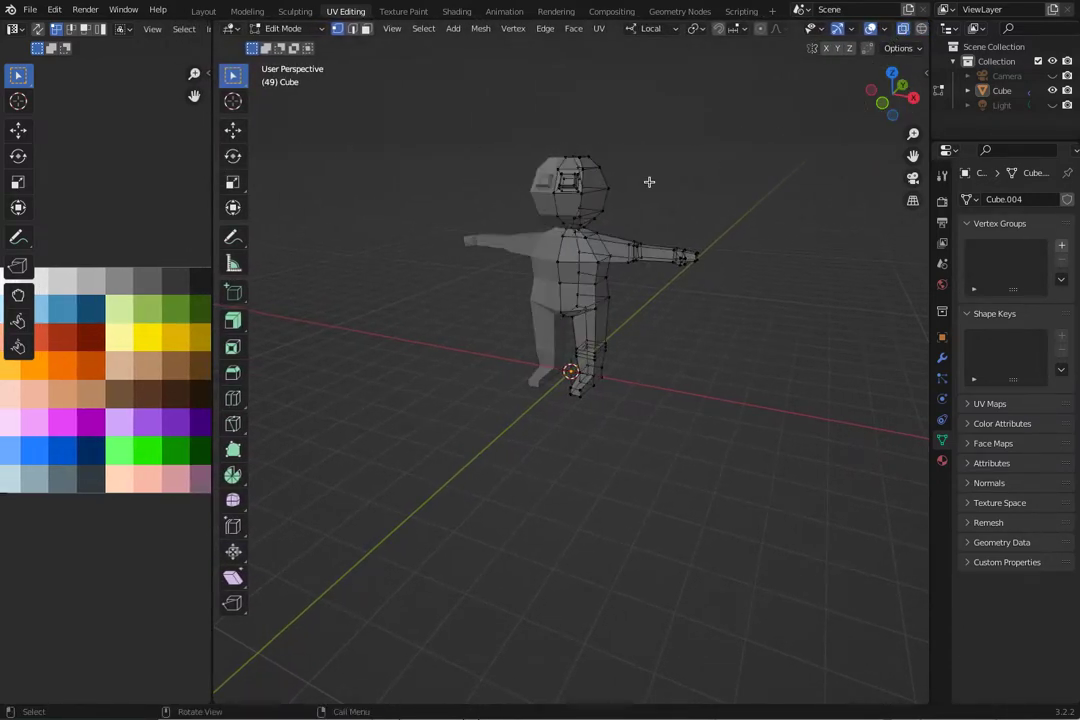
Select vertices on the character's head and extend the selection to all linked geometry of the mesh.
{"action": "middle_click_drag", "start_coordinate": [454, 194], "coordinate": [525, 238]}
{"action": "left_click_drag", "start_coordinate": [514, 129], "coordinate": [655, 204]}
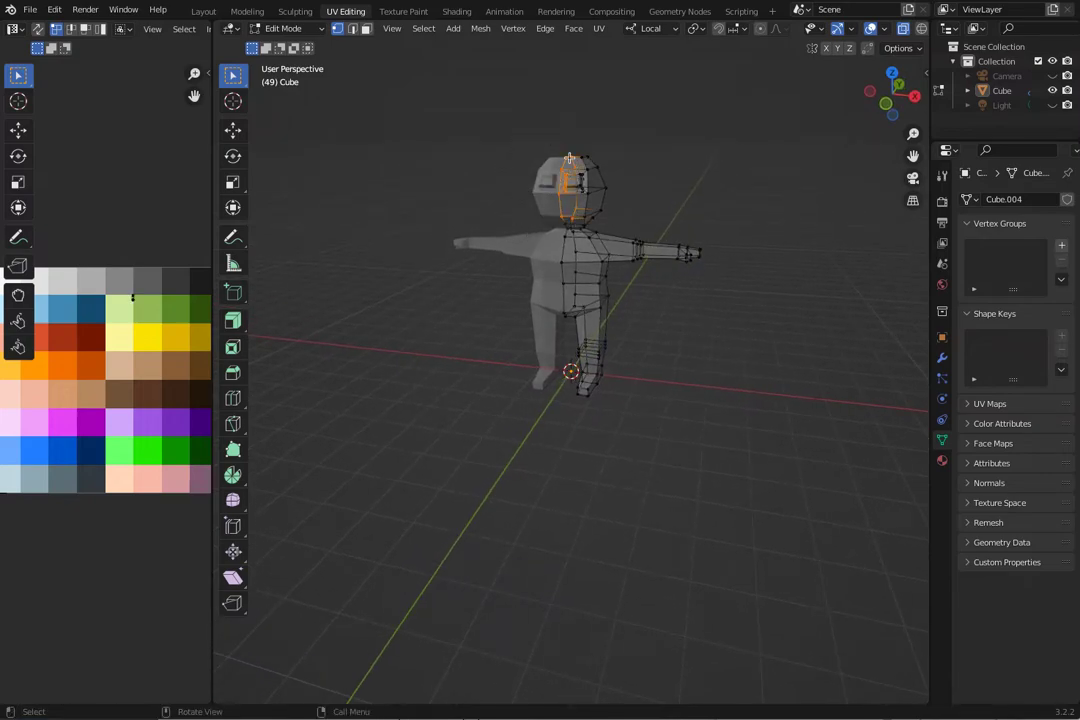
{"action": "middle_click_drag", "start_coordinate": [674, 222], "coordinate": [650, 225]}
{"action": "key", "text": "ctrl+l"}
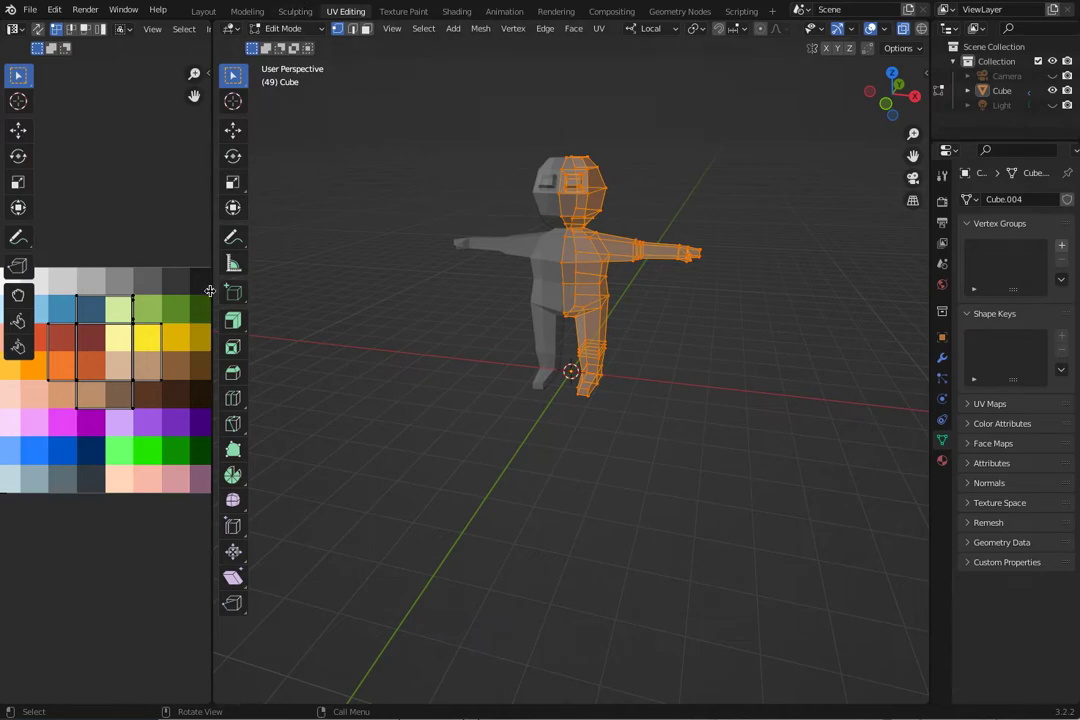
Widen the UV editor, select all of the character's UVs over the palette and scale them down to about 0.684.
{"action": "left_click_drag", "start_coordinate": [212, 285], "coordinate": [356, 299]}
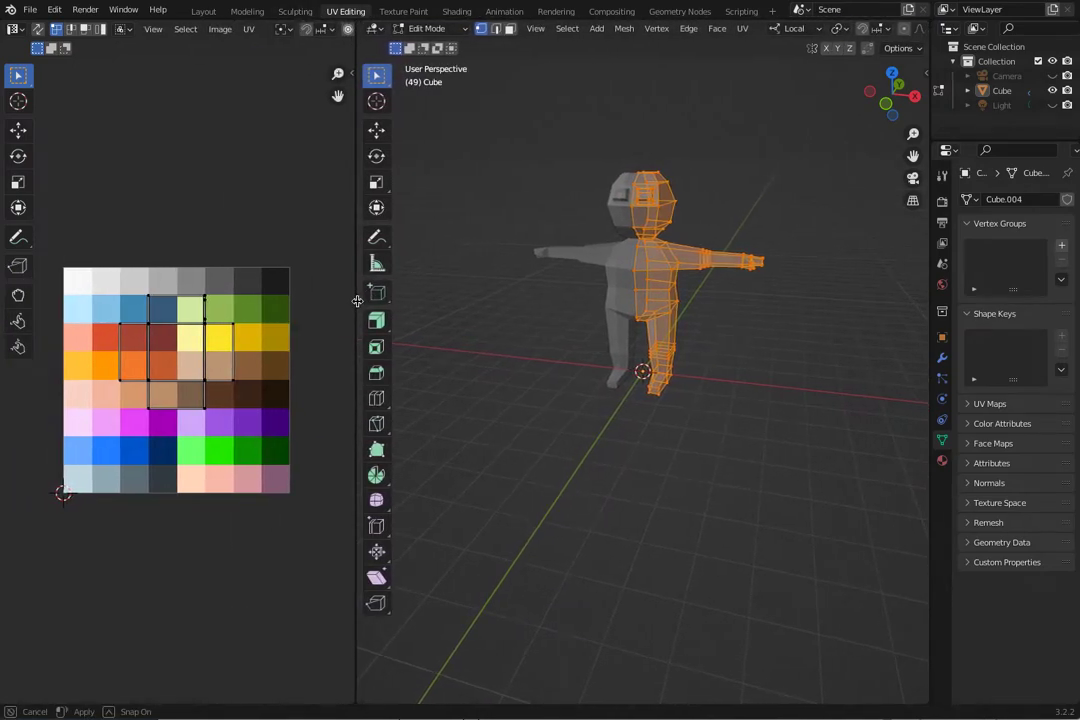
{"action": "middle_click_drag", "start_coordinate": [183, 344], "coordinate": [227, 360]}
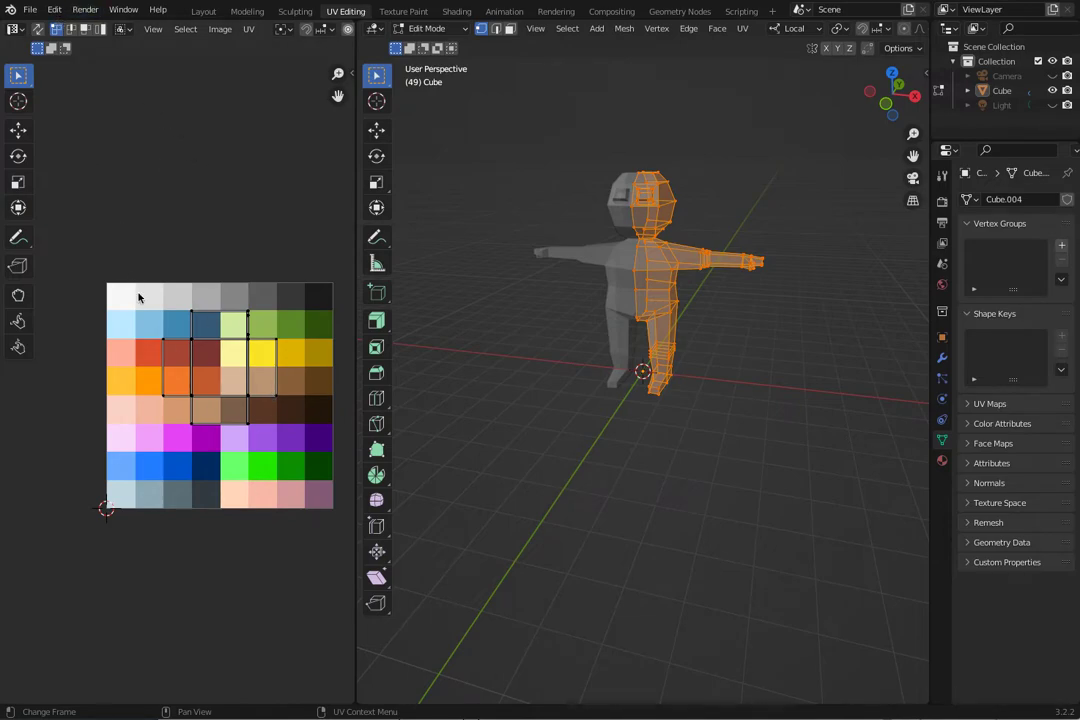
{"action": "left_click_drag", "start_coordinate": [142, 305], "coordinate": [272, 433]}
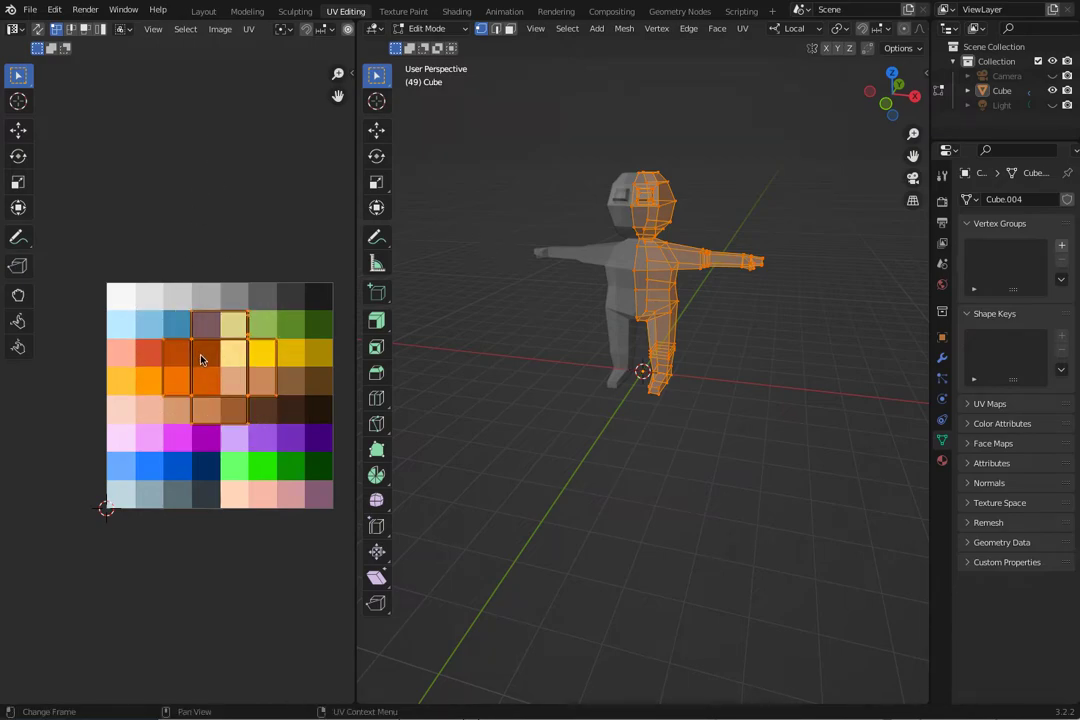
{"action": "key", "text": "shift+space"}
{"action": "key", "text": "s"}
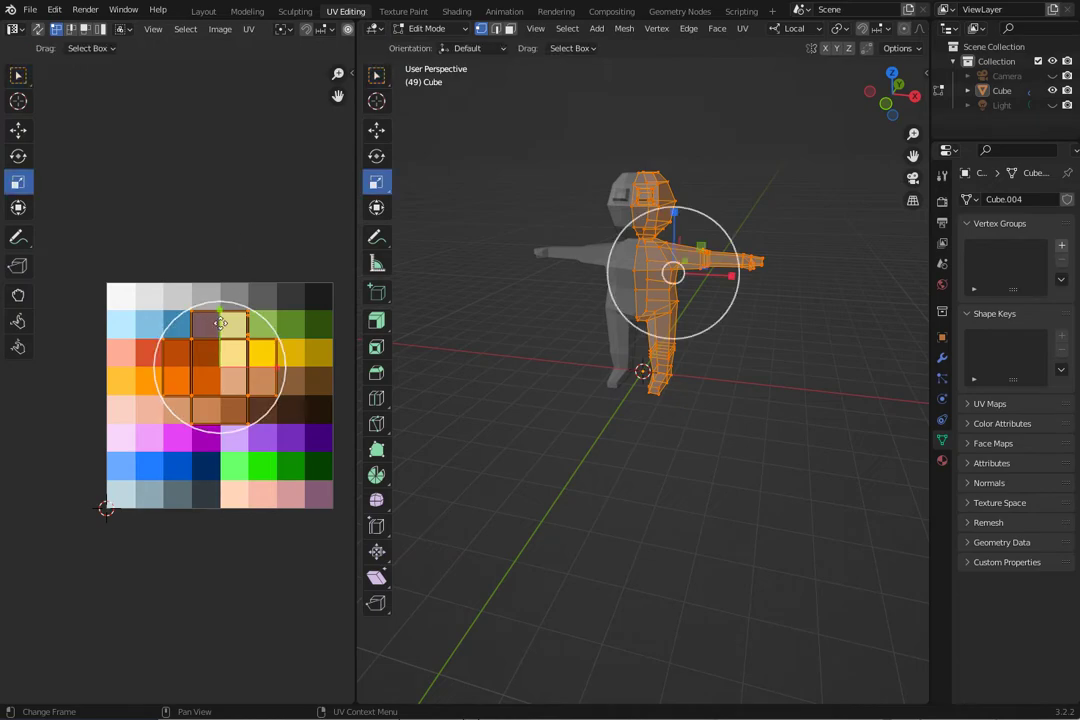
{"action": "left_click_drag", "start_coordinate": [253, 319], "coordinate": [238, 331]}
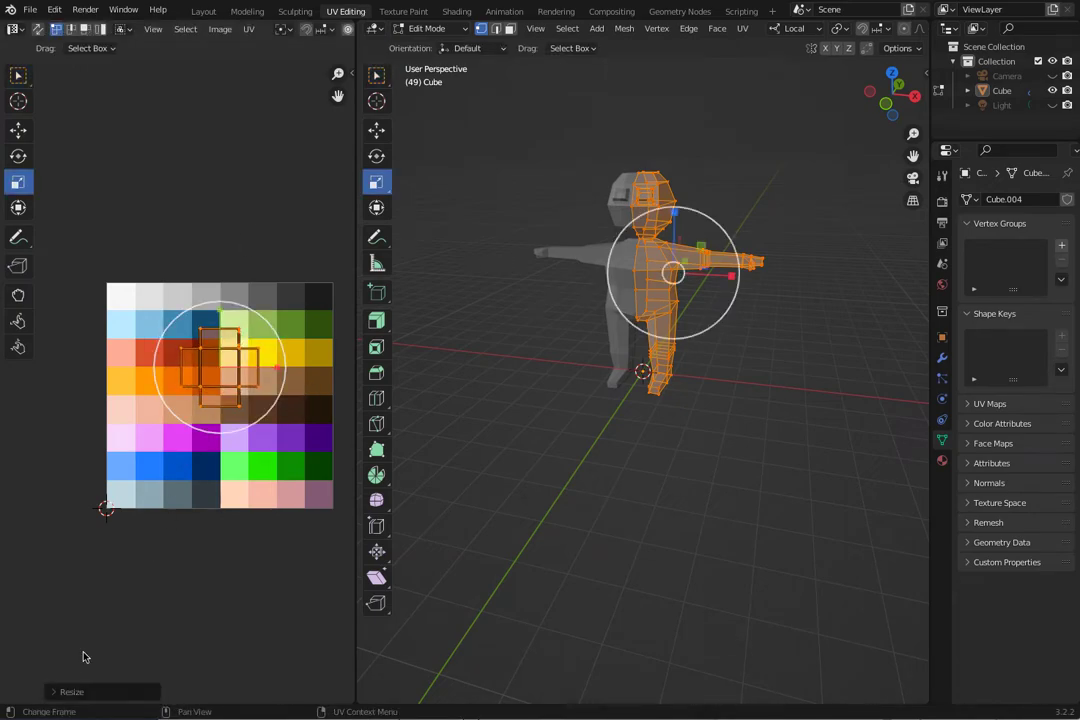
Set the UV resize scale to 0 on X, Y and Z to collapse all UVs into one point, and clear the UV selection.
{"action": "left_click", "coordinate": [50, 692]}
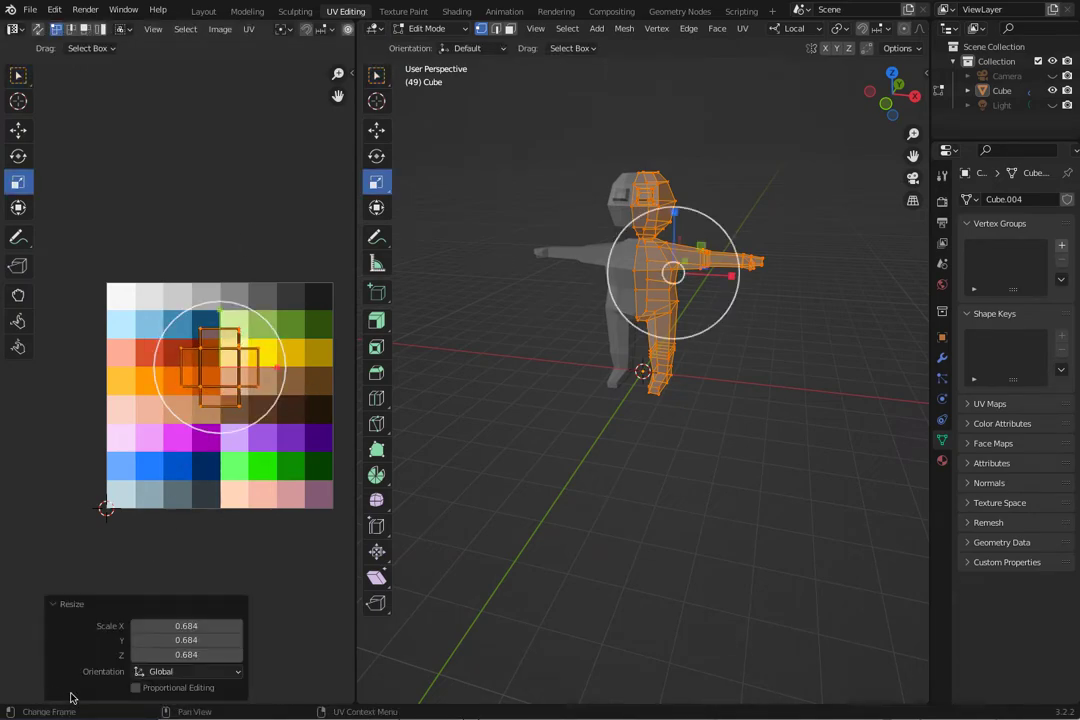
{"action": "left_click", "coordinate": [171, 640]}
{"action": "type", "text": "0"}
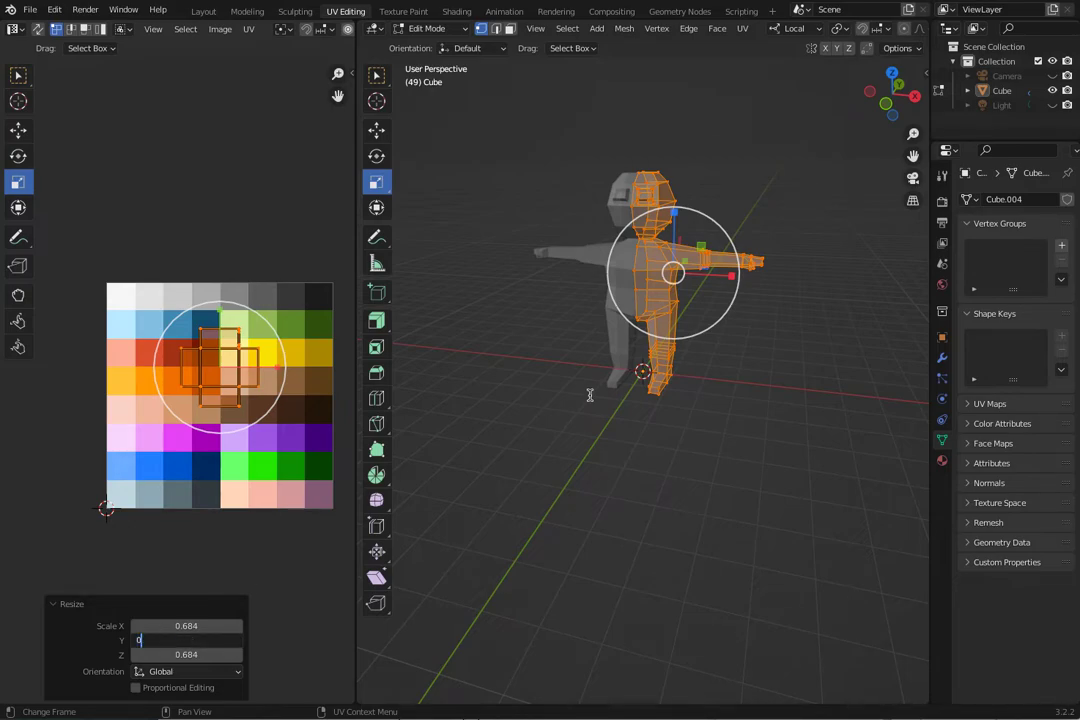
{"action": "key", "text": "Return"}
{"action": "left_click", "coordinate": [205, 625]}
{"action": "type", "text": "0"}
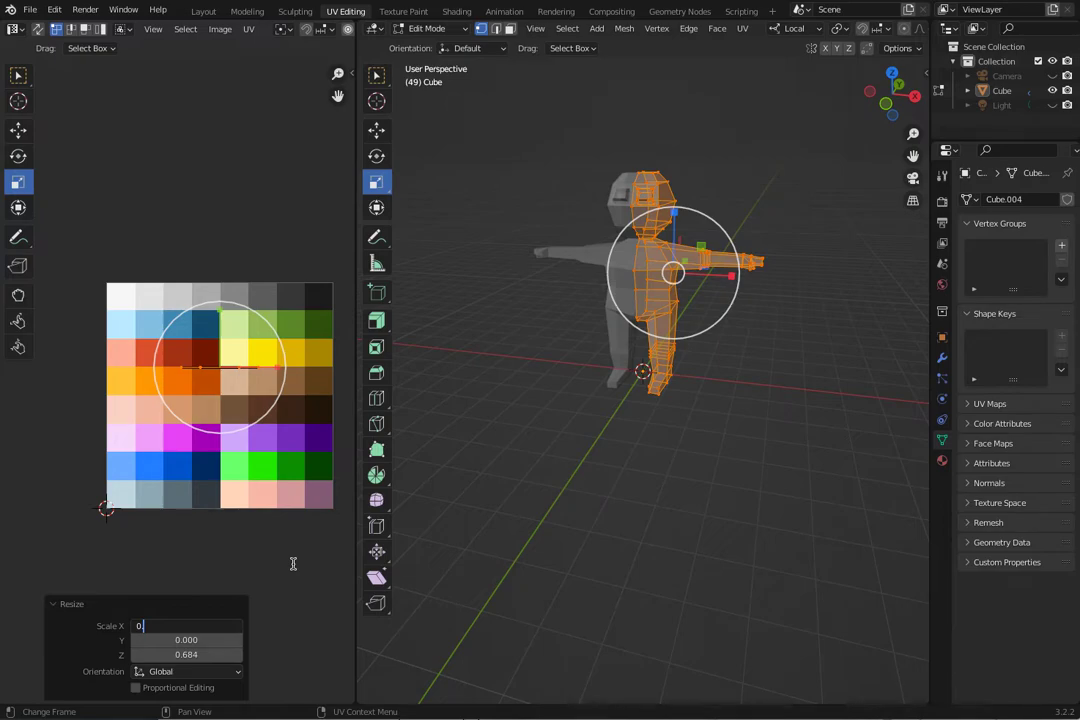
{"action": "key", "text": "Return"}
{"action": "left_click", "coordinate": [201, 654]}
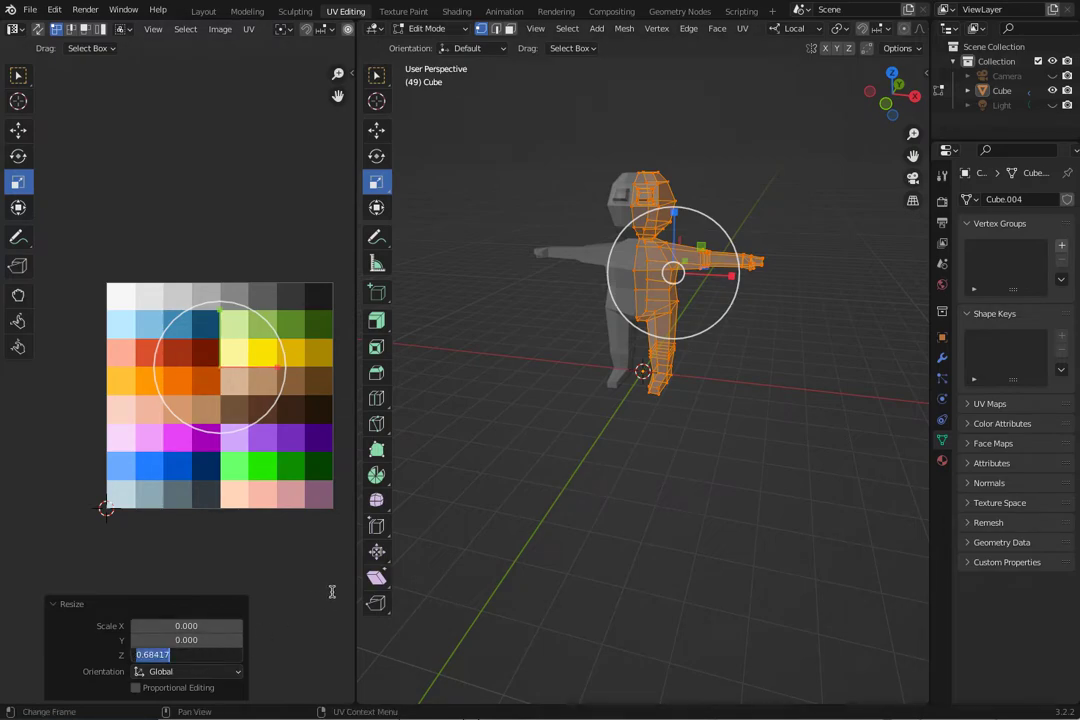
{"action": "type", "text": "0"}
{"action": "key", "text": "Return"}
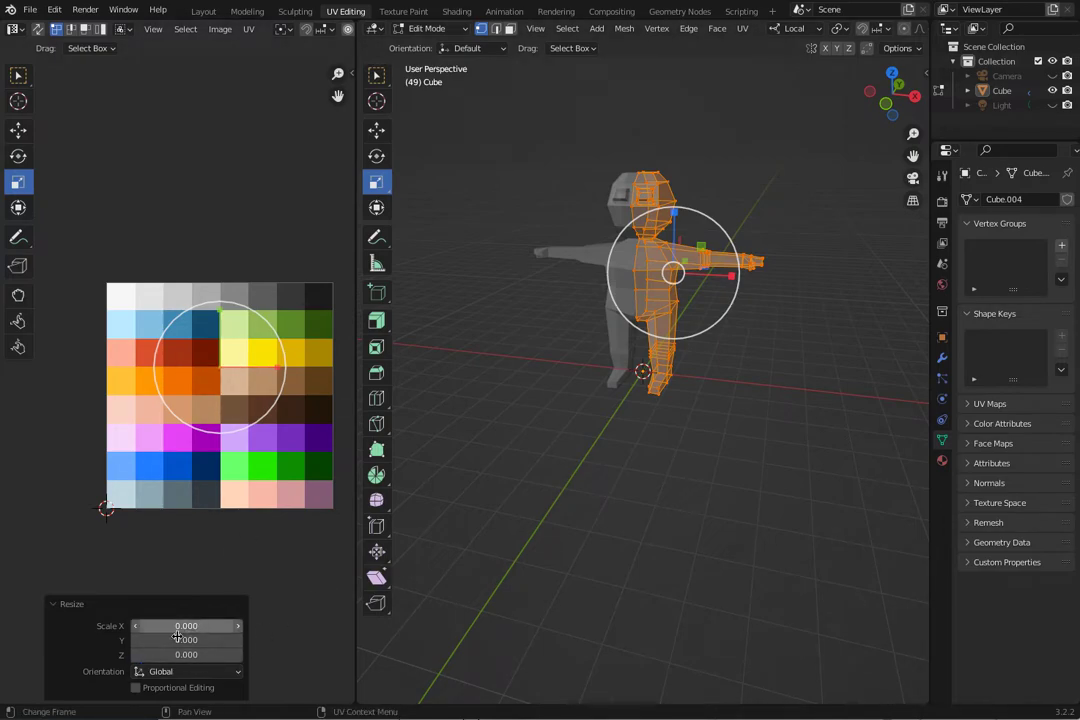
{"action": "left_click", "coordinate": [272, 661]}
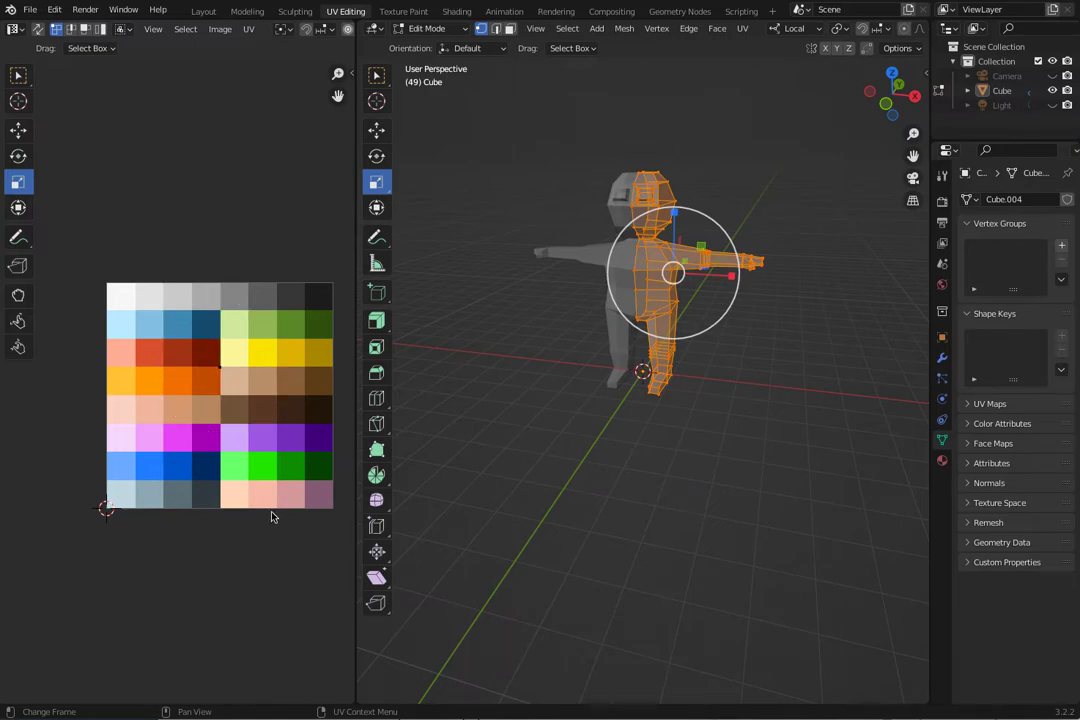
In the Shading workspace, set the palette image texture's interpolation to Closest.
{"action": "left_click", "coordinate": [456, 12]}
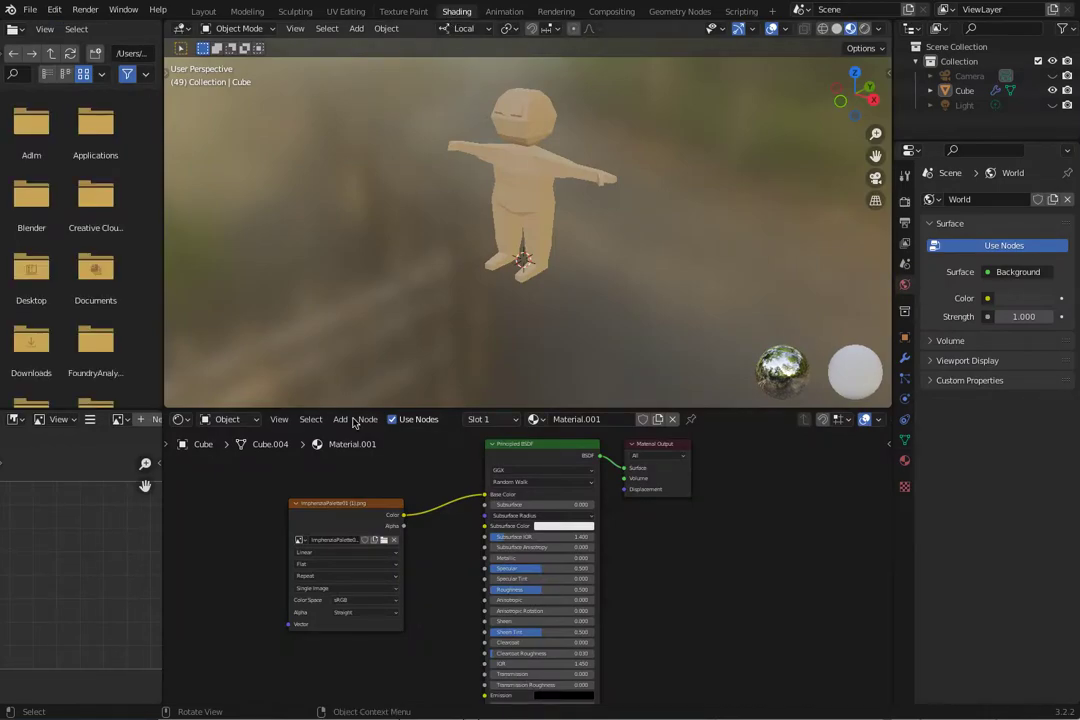
{"action": "left_click", "coordinate": [321, 557]}
{"action": "left_click", "coordinate": [328, 570]}
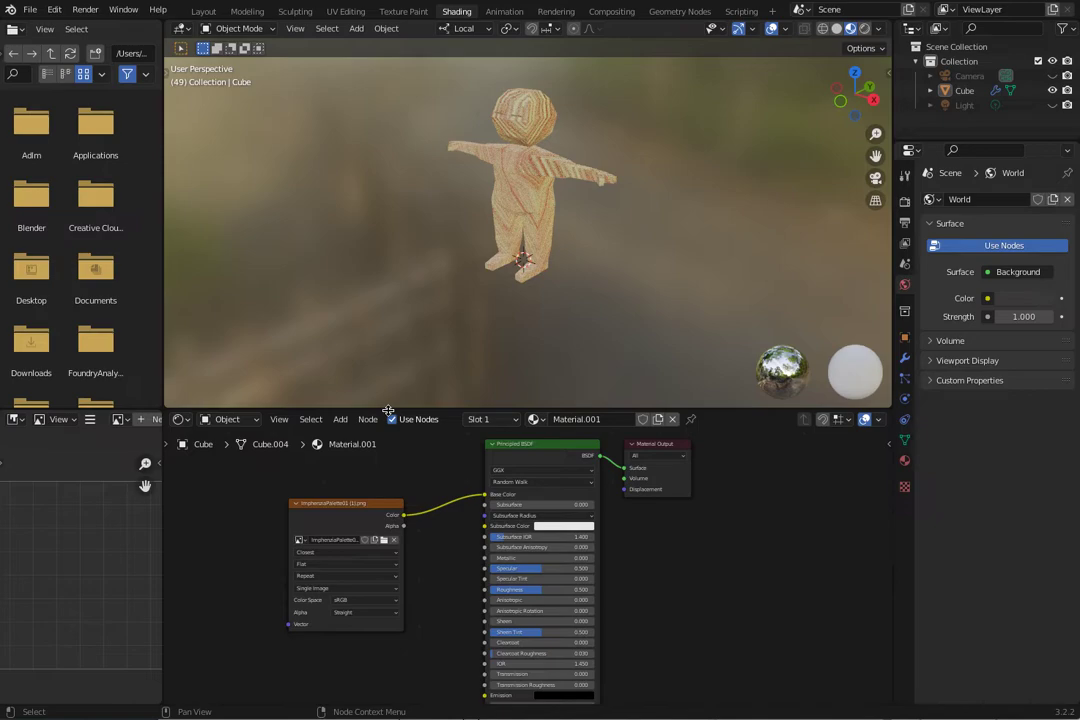
Return to the UV Editing workspace and reselect all geometry of the character's editable half.
{"action": "left_click", "coordinate": [346, 11]}
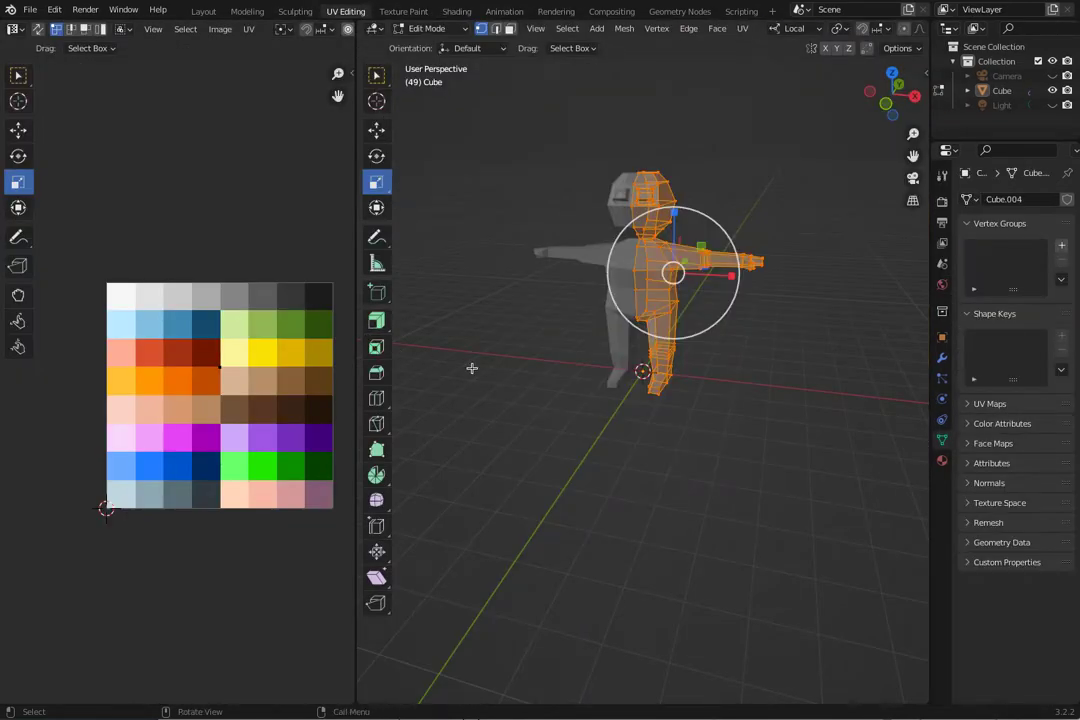
{"action": "left_click", "coordinate": [526, 370]}
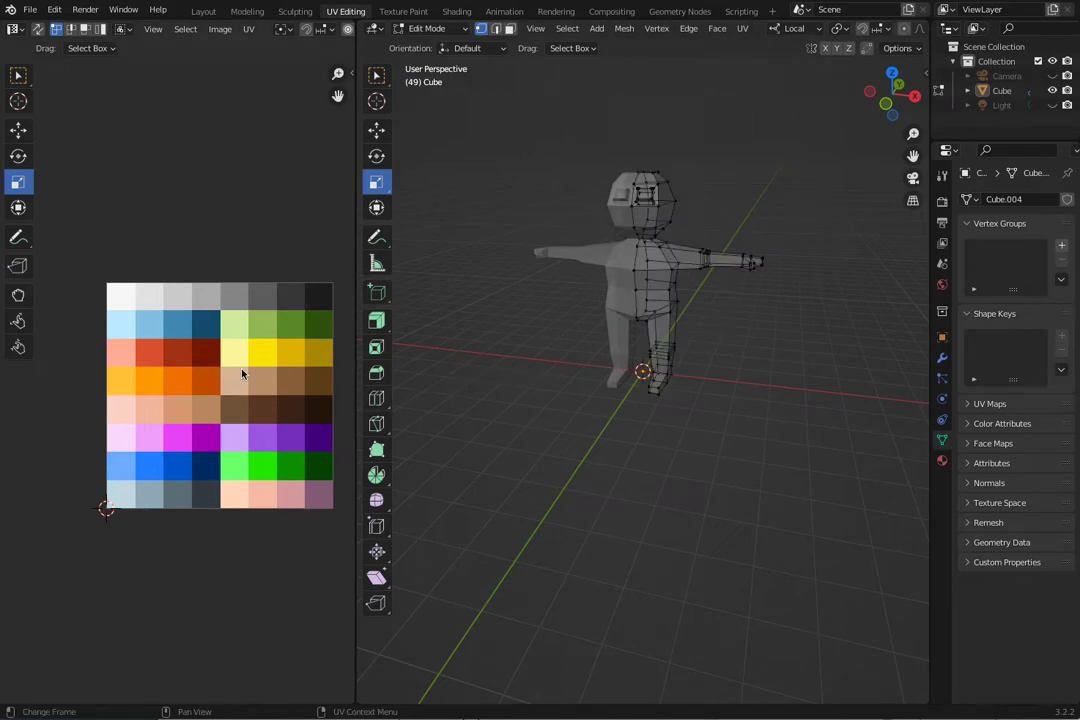
{"action": "left_click_drag", "start_coordinate": [526, 144], "coordinate": [846, 472]}
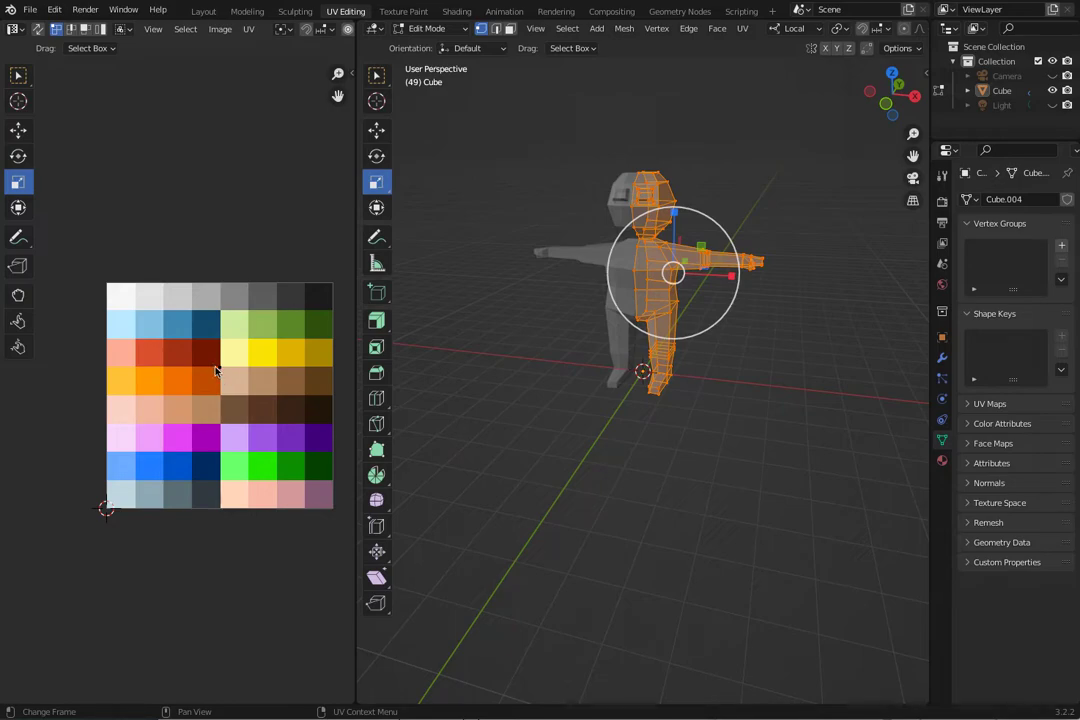
{"action": "key", "text": "s"}
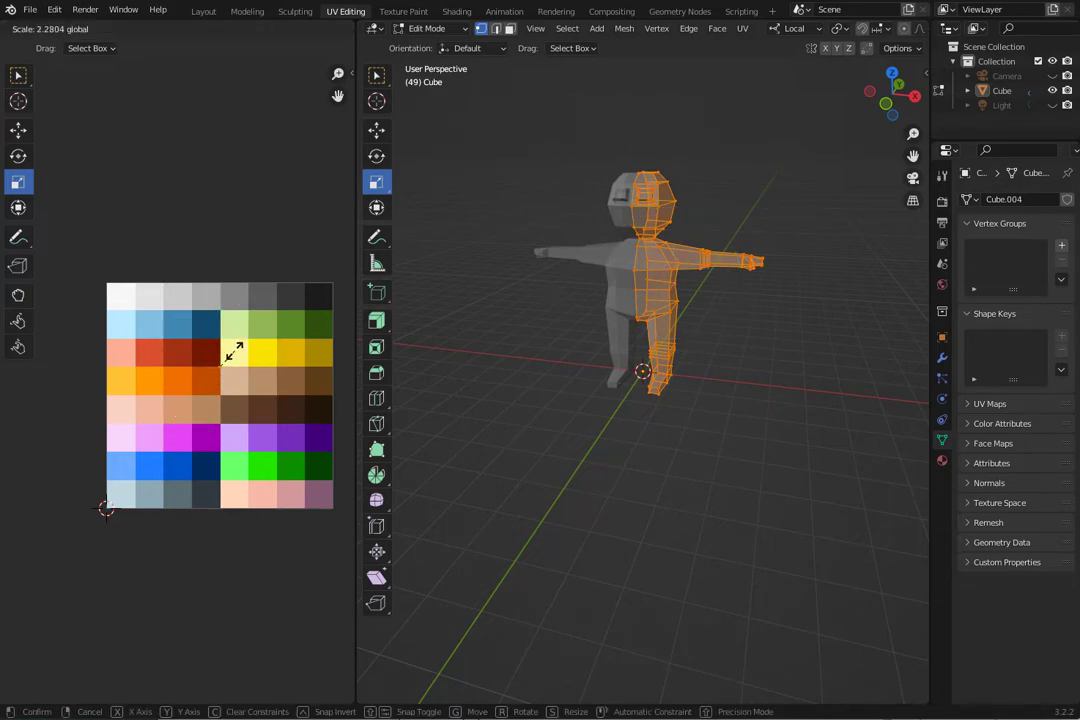
{"action": "left_click", "coordinate": [233, 350]}
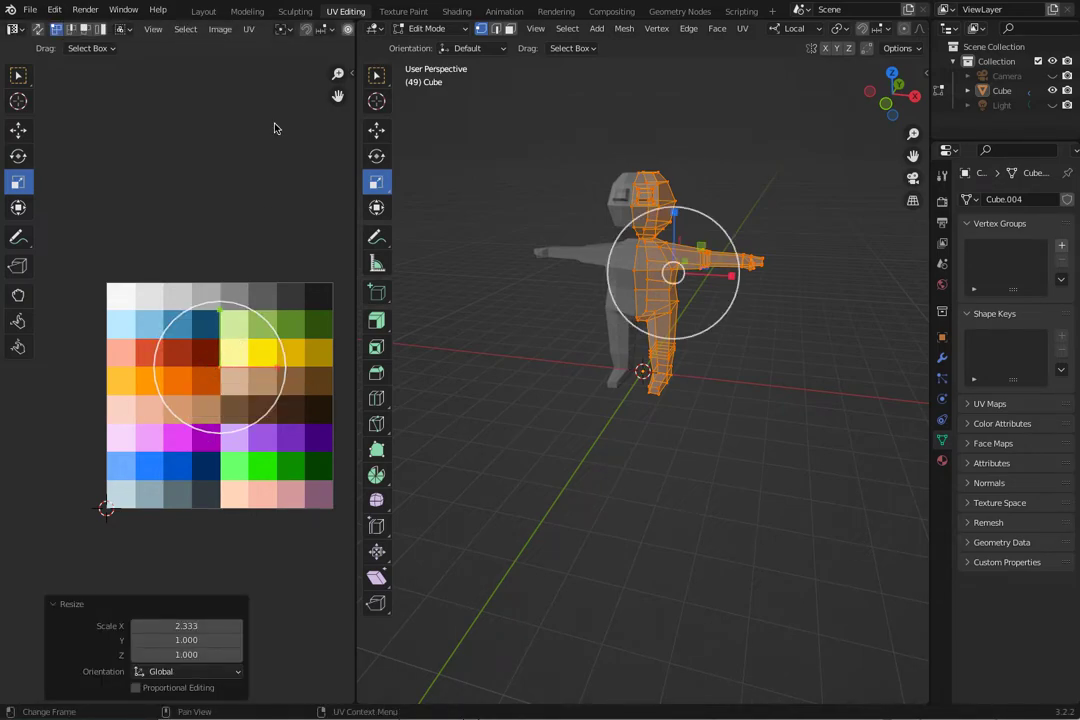
{"action": "key", "text": "ctrl+z"}
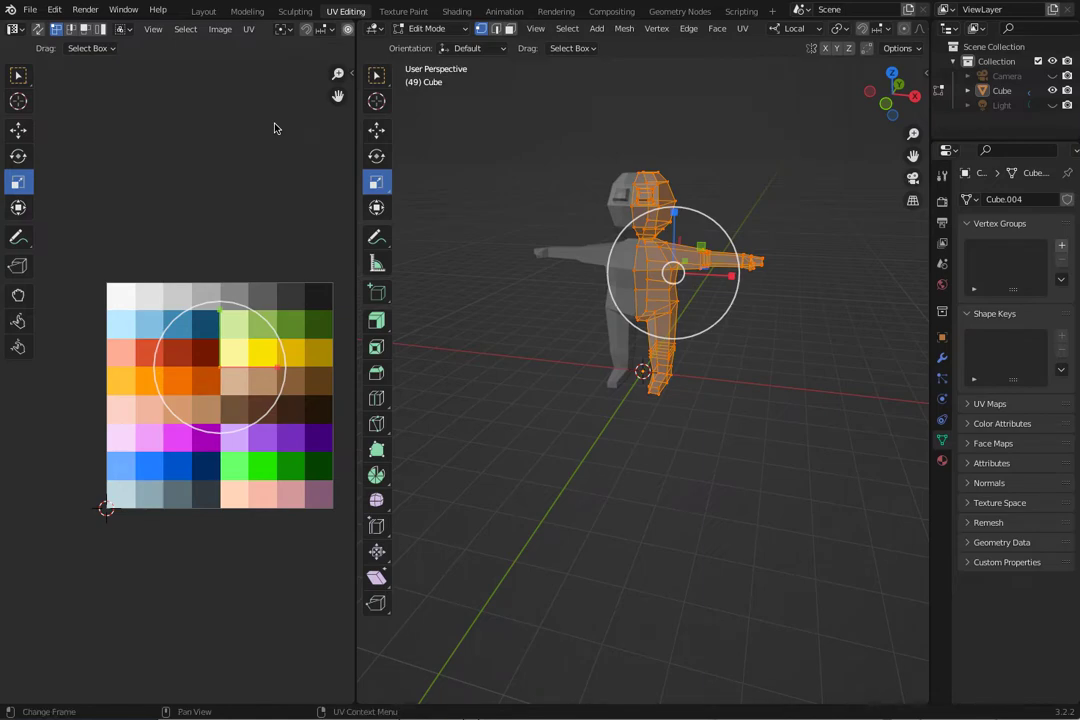
Move the collapsed UVs onto the pale yellow swatch, and widen the 3D viewport to show the character in Material Preview shading.
{"action": "key", "text": "g"}
{"action": "left_click_drag", "start_coordinate": [226, 364], "coordinate": [243, 346]}
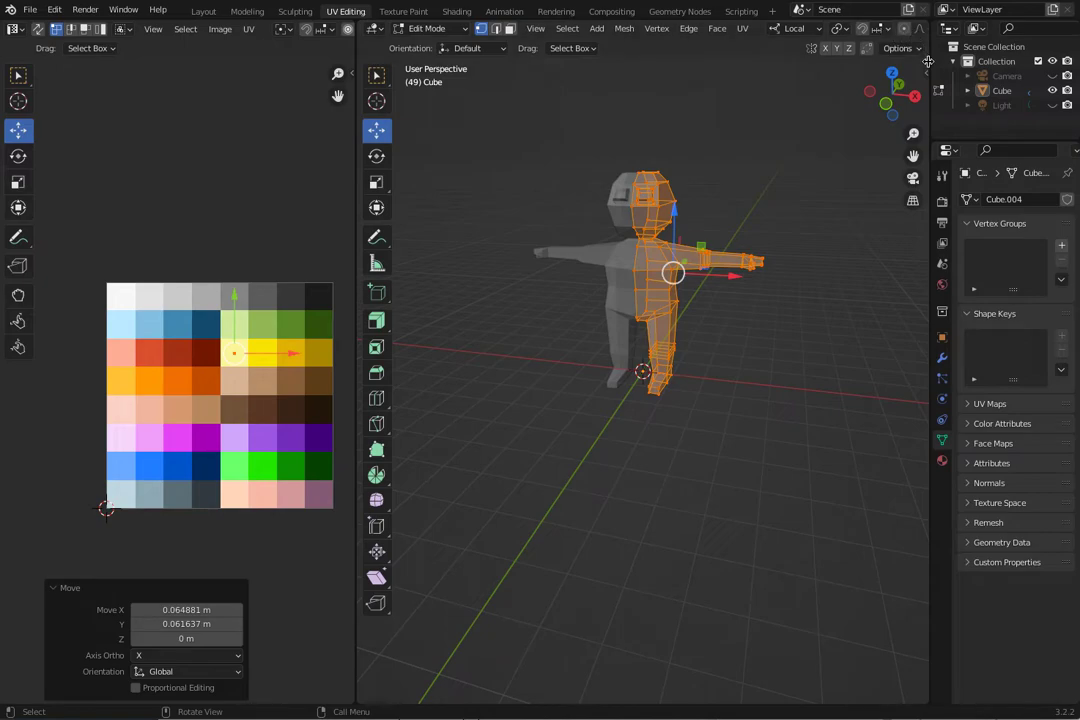
{"action": "mouse_move", "coordinate": [357, 105]}
{"action": "left_mouse_down"}
{"action": "mouse_move", "coordinate": [168, 148]}
{"action": "mouse_move", "coordinate": [174, 184]}
{"action": "mouse_move", "coordinate": [427, 224]}
{"action": "mouse_move", "coordinate": [290, 202]}
{"action": "left_mouse_up"}
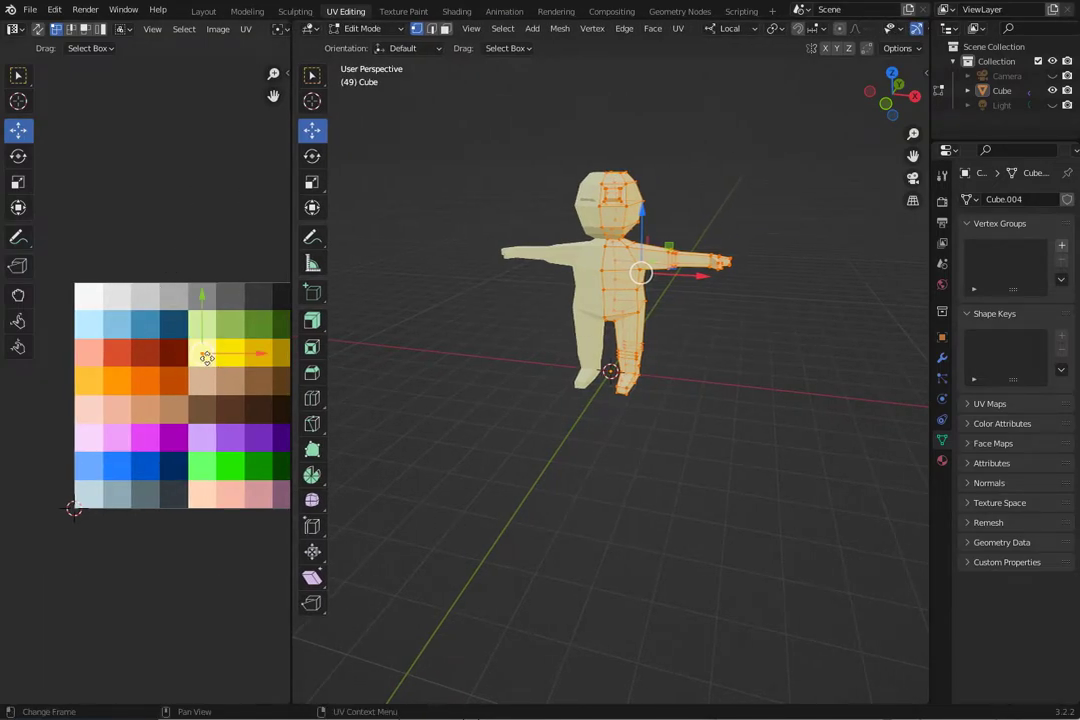
Select all UVs and move them onto the light brown swatch beside the lightest tan, then clear the selection on the mesh.
{"action": "key", "text": "a"}
{"action": "key", "text": "g"}
{"action": "left_click", "coordinate": [237, 388]}
{"action": "left_click", "coordinate": [272, 453]}
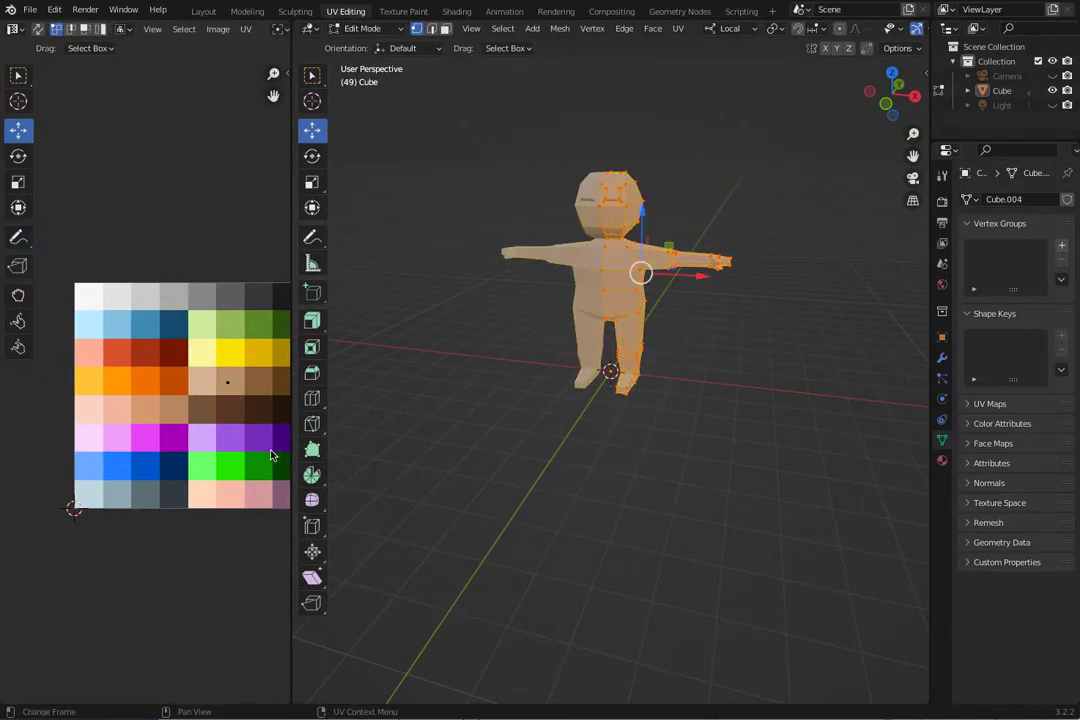
{"action": "left_click", "coordinate": [441, 465]}
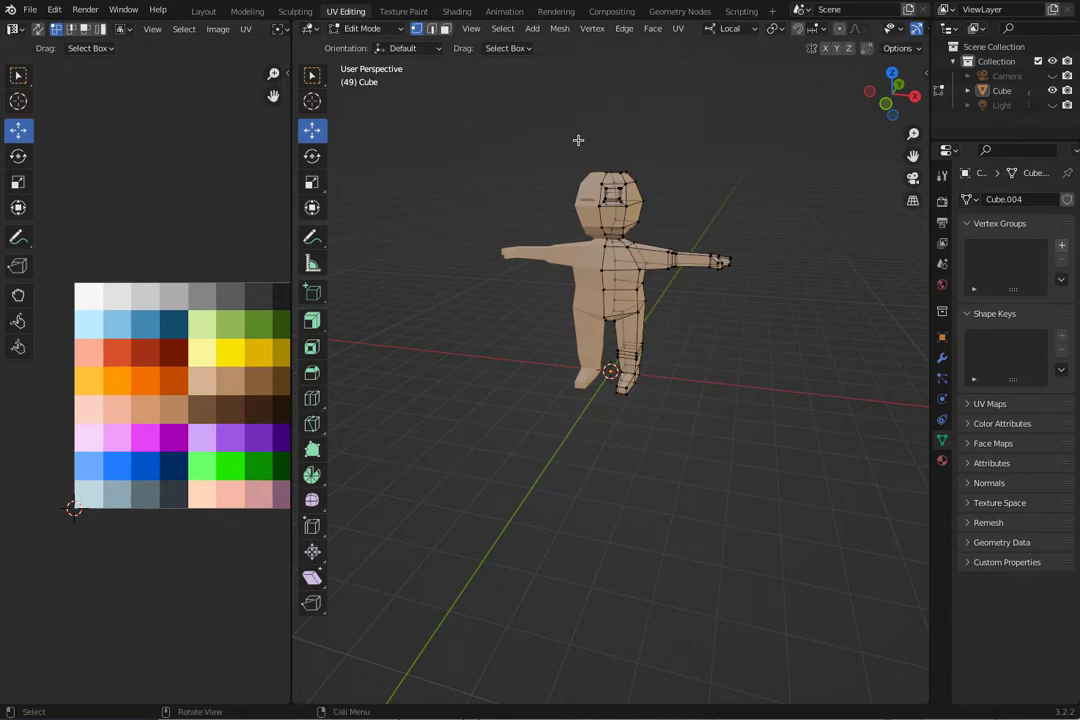
Turn off X-ray in the 3D viewport, widen the UV editor to show the whole palette, and switch the mesh to face selection.
{"action": "left_click_drag", "start_coordinate": [292, 150], "coordinate": [215, 162]}
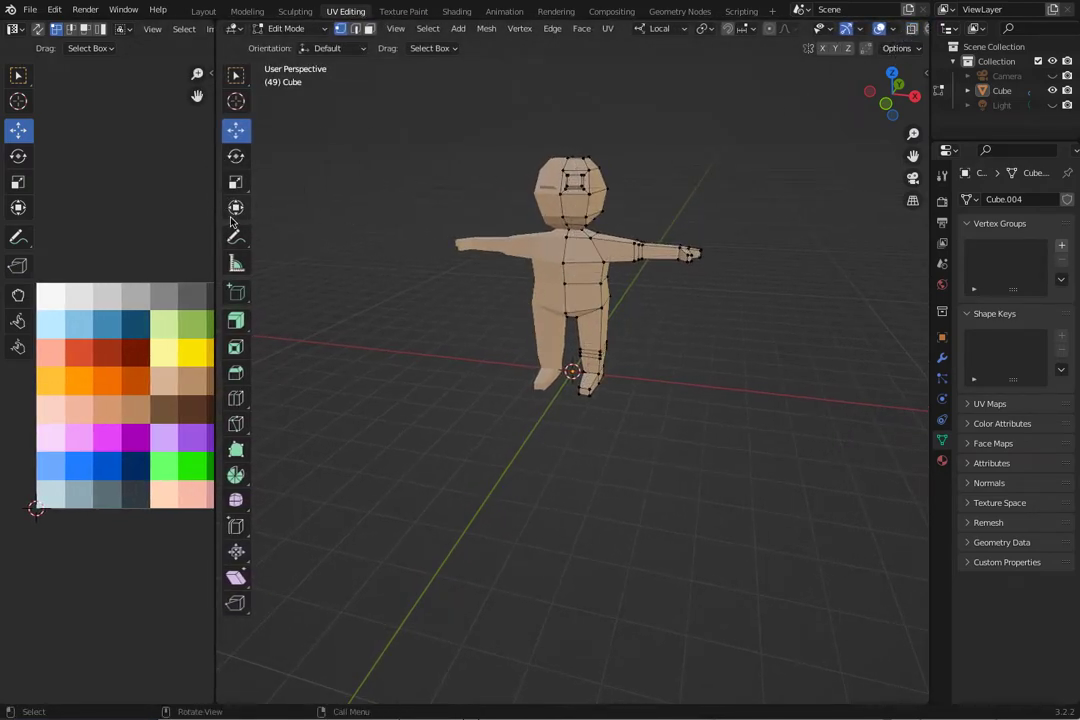
{"action": "left_click_drag", "start_coordinate": [215, 200], "coordinate": [412, 264]}
{"action": "middle_click_drag", "start_coordinate": [574, 403], "coordinate": [551, 389]}
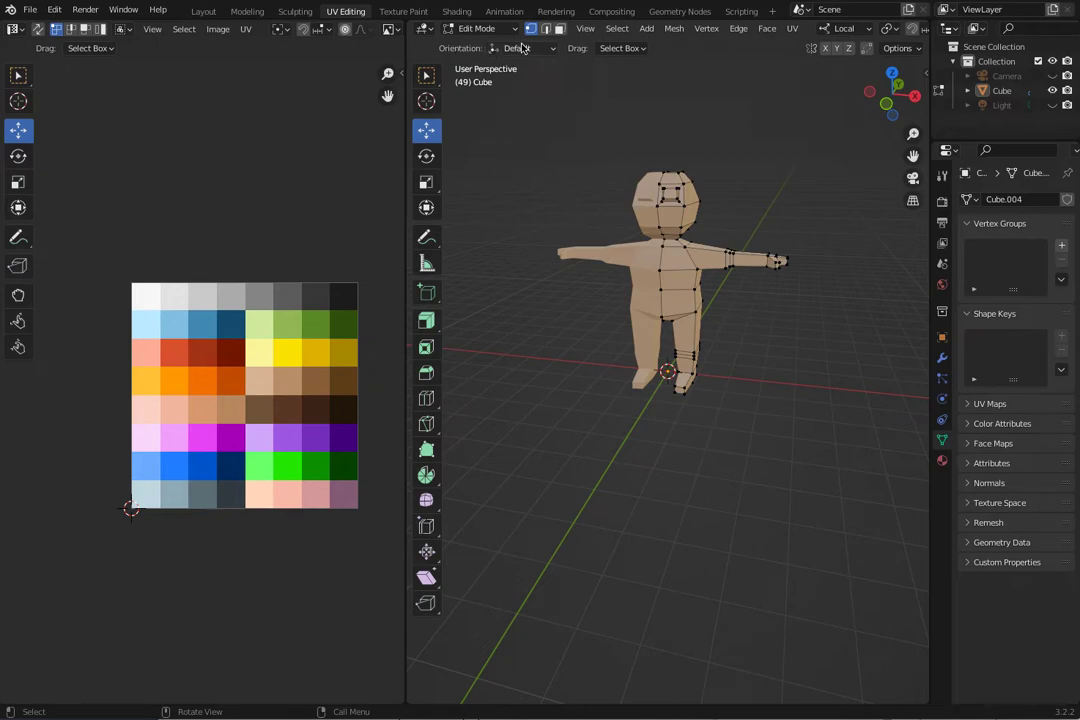
{"action": "left_click", "coordinate": [560, 31]}
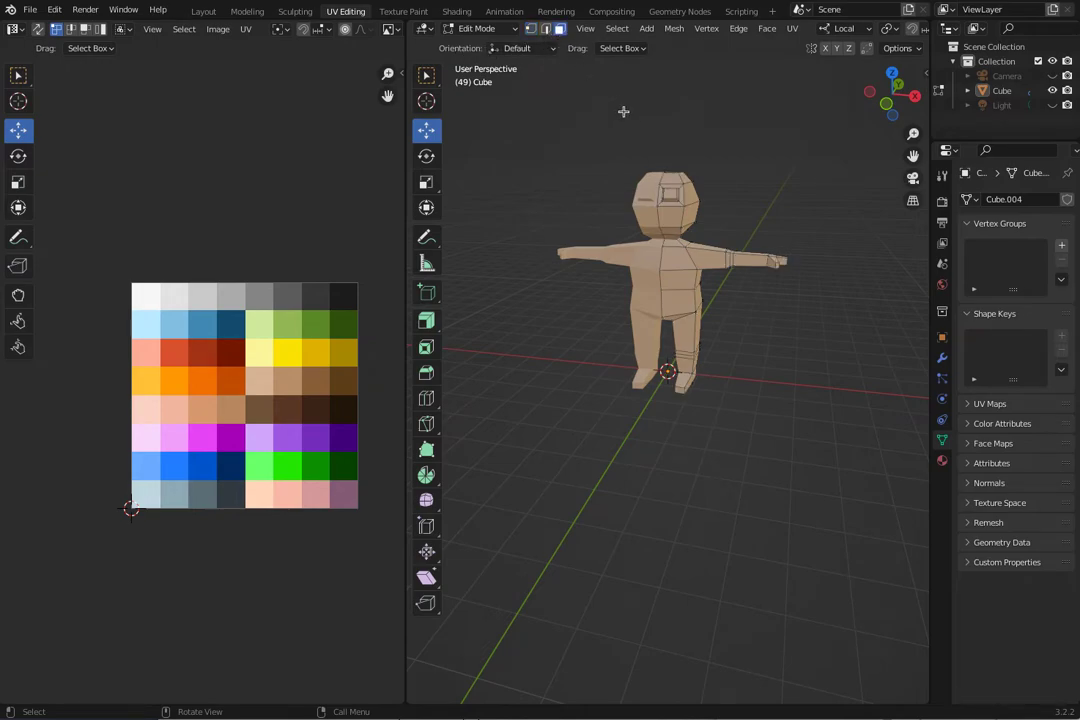
Select the faces of the character's forearm and hand from both the front and the back.
{"action": "left_click_drag", "start_coordinate": [838, 338], "coordinate": [747, 185]}
{"action": "middle_click_drag", "start_coordinate": [752, 279], "coordinate": [495, 326]}
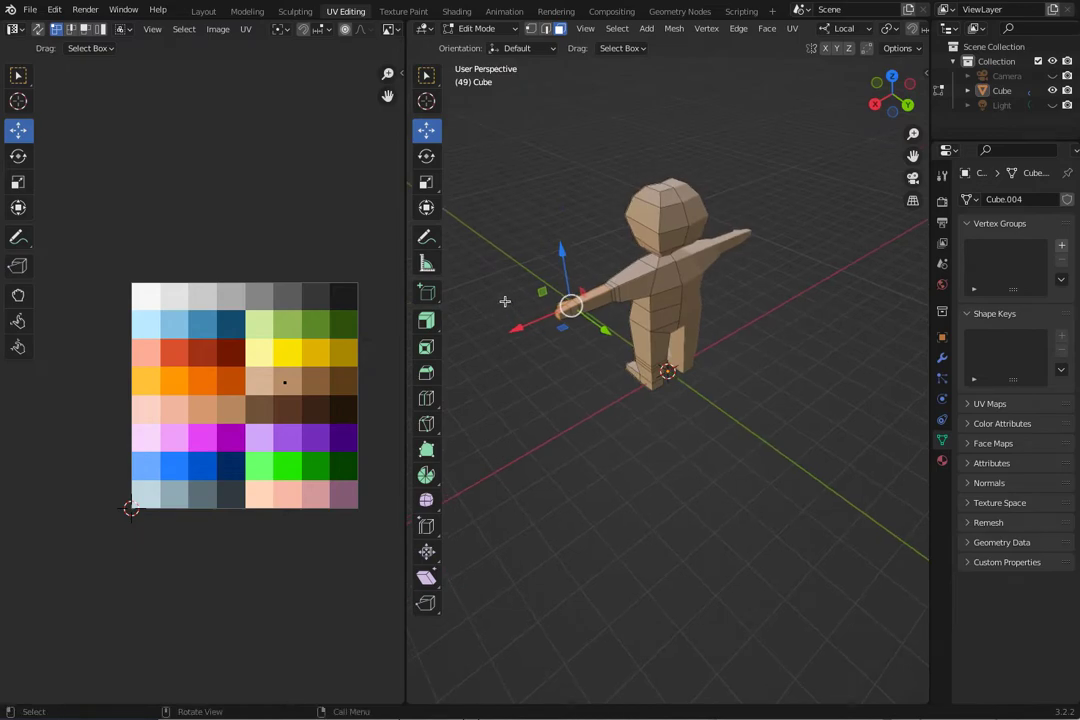
{"action": "left_click_drag", "start_coordinate": [506, 272], "coordinate": [598, 386]}
{"action": "middle_click_drag", "start_coordinate": [598, 386], "coordinate": [604, 359]}
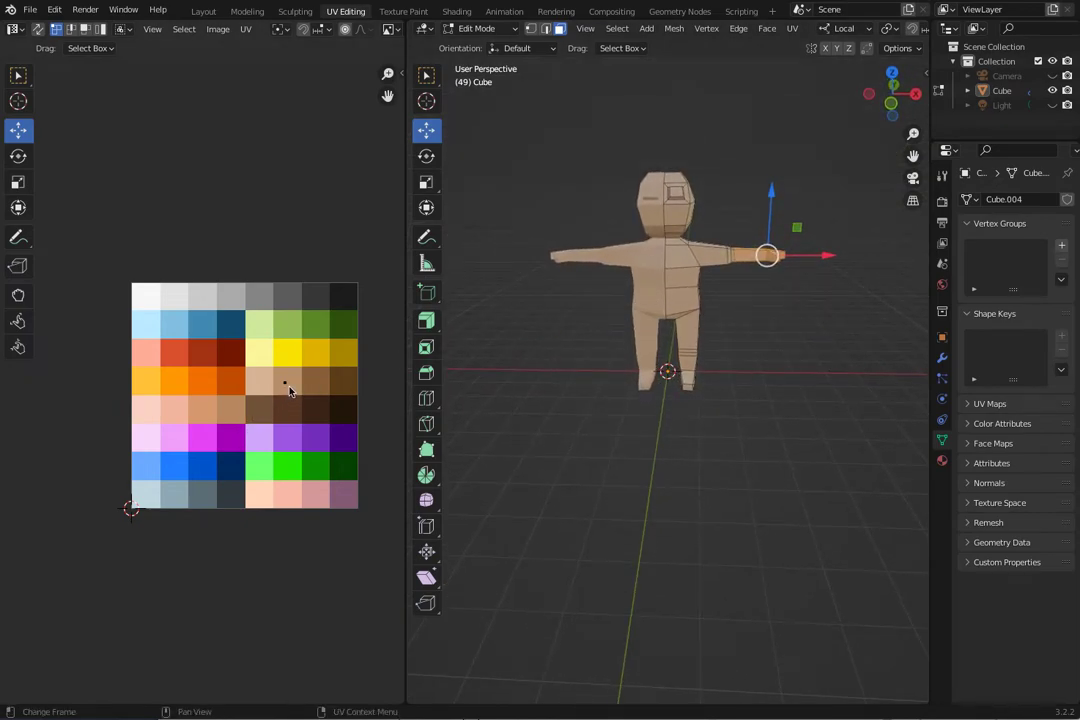
Move the UVs of the selected forearm and hand onto the lightest tan swatch of the palette.
{"action": "key", "text": "b"}
{"action": "left_click_drag", "start_coordinate": [234, 364], "coordinate": [291, 392]}
{"action": "key", "text": "g"}
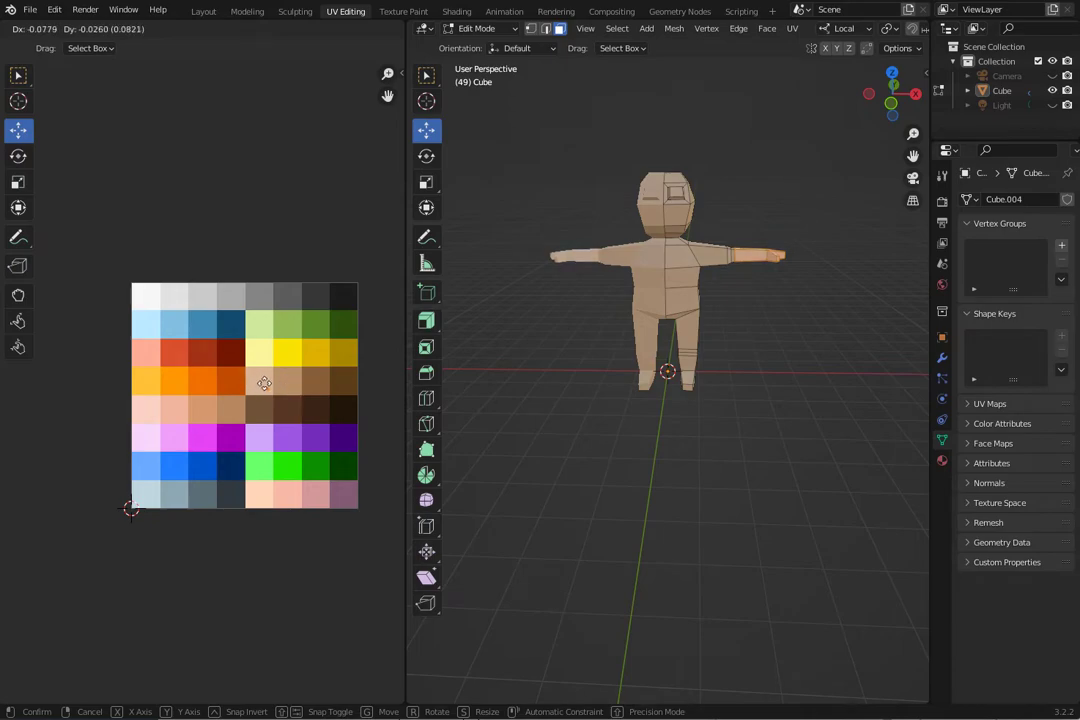
{"action": "left_click", "coordinate": [263, 383]}
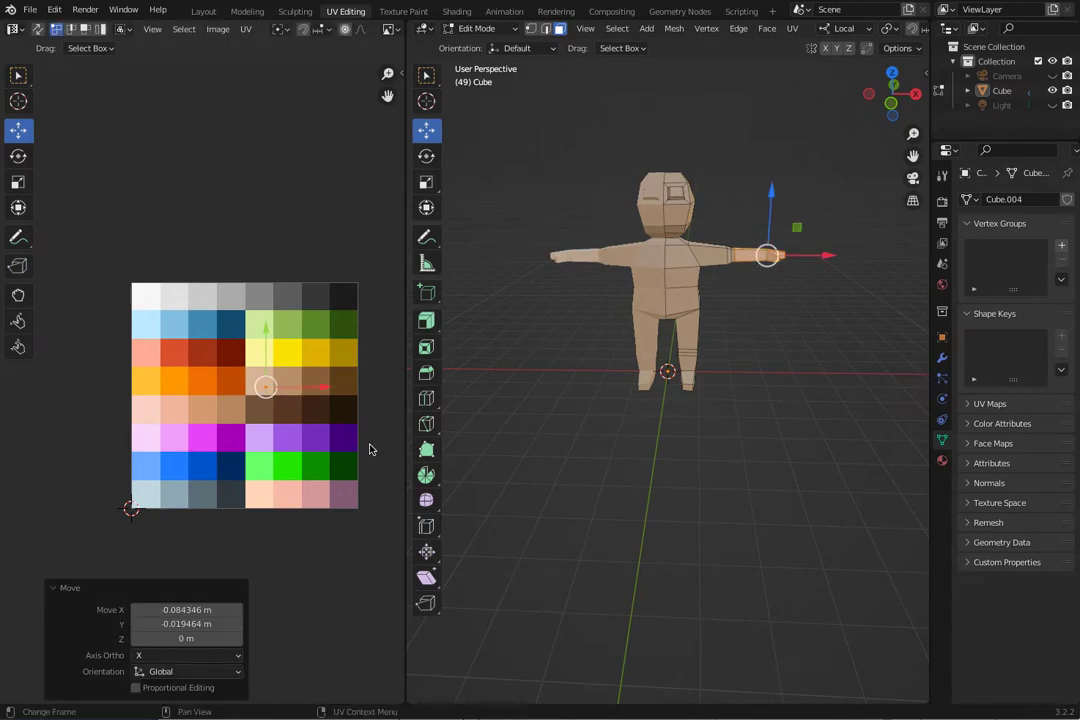
Clear the face selection on the mesh and inspect the character from the front, side and back.
{"action": "left_click_drag", "start_coordinate": [782, 432], "coordinate": [668, 333]}
{"action": "middle_click_drag", "start_coordinate": [668, 333], "coordinate": [409, 370]}
{"action": "middle_click_drag", "start_coordinate": [471, 373], "coordinate": [560, 318]}
{"action": "left_click_drag", "start_coordinate": [588, 325], "coordinate": [663, 390]}
{"action": "left_click", "coordinate": [662, 423]}
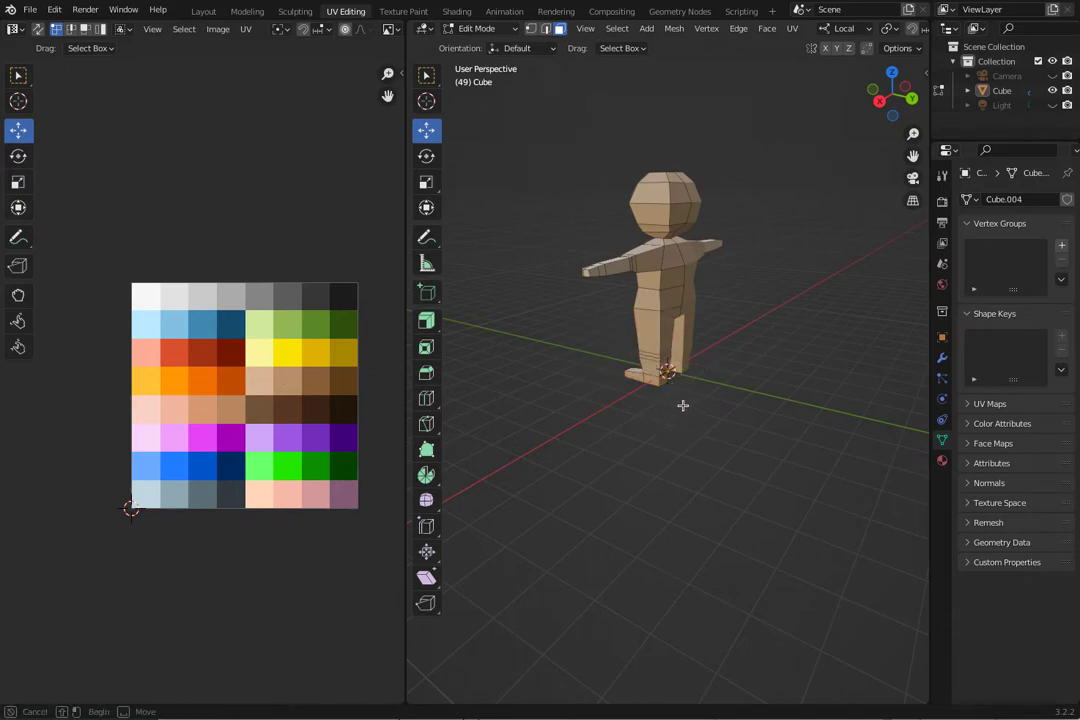
{"action": "middle_click_drag", "start_coordinate": [677, 405], "coordinate": [727, 420]}
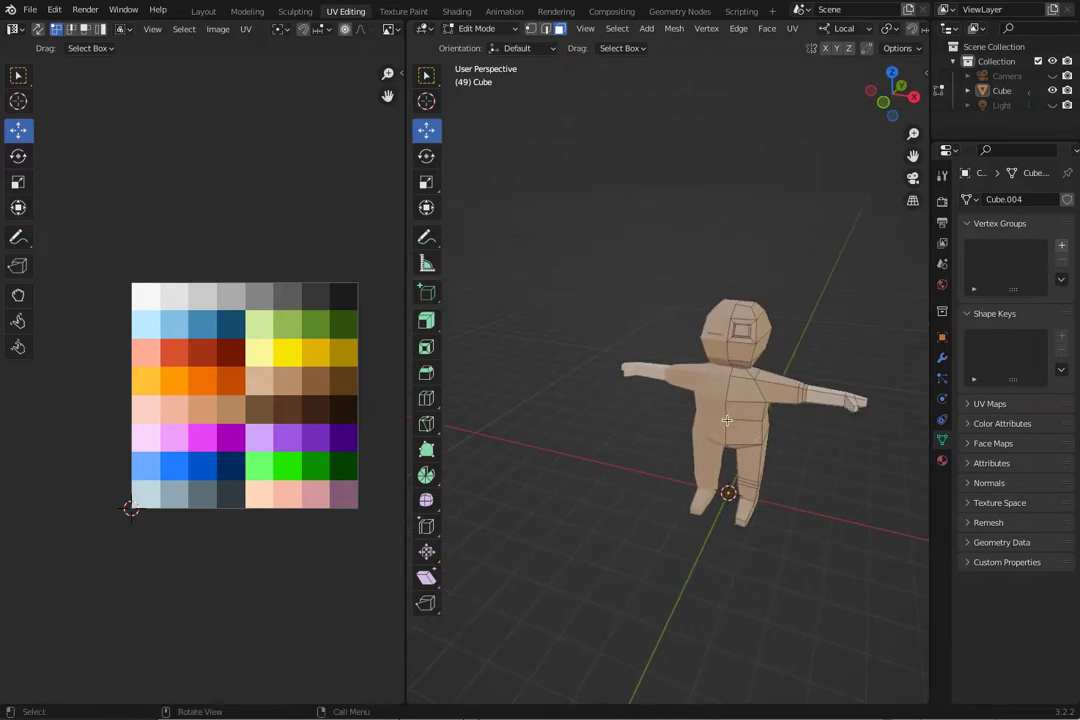
{"action": "left_click", "coordinate": [784, 396], "text": "alt"}
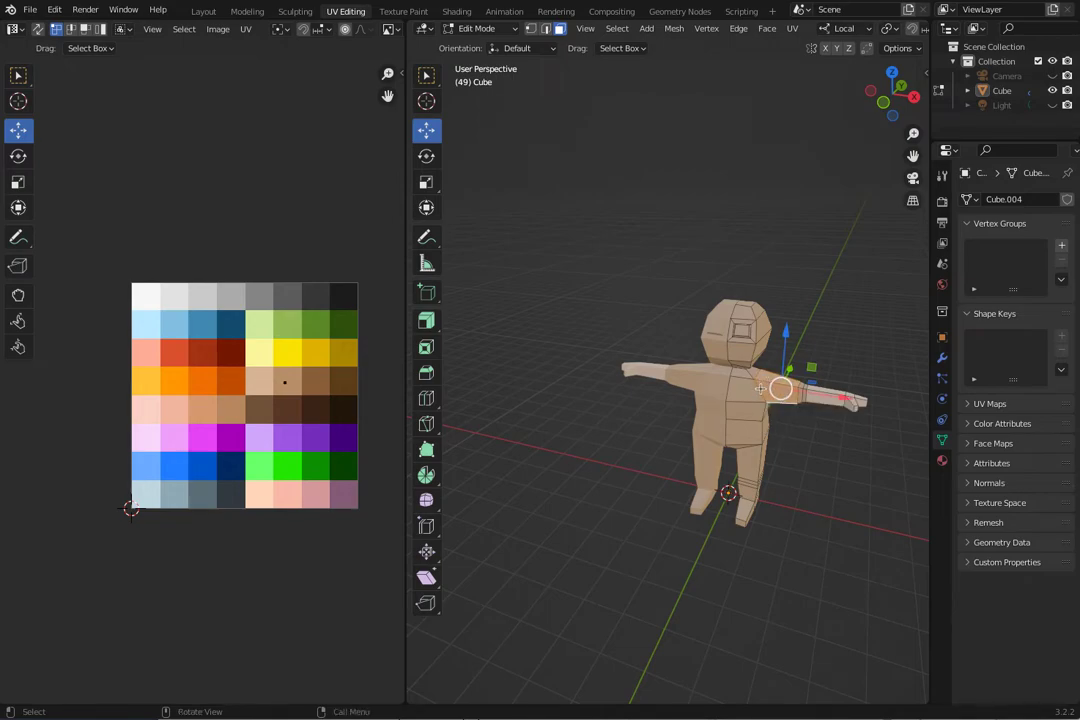
{"action": "scroll", "coordinate": [770, 404], "scroll_direction": "up", "scroll_amount": 1}
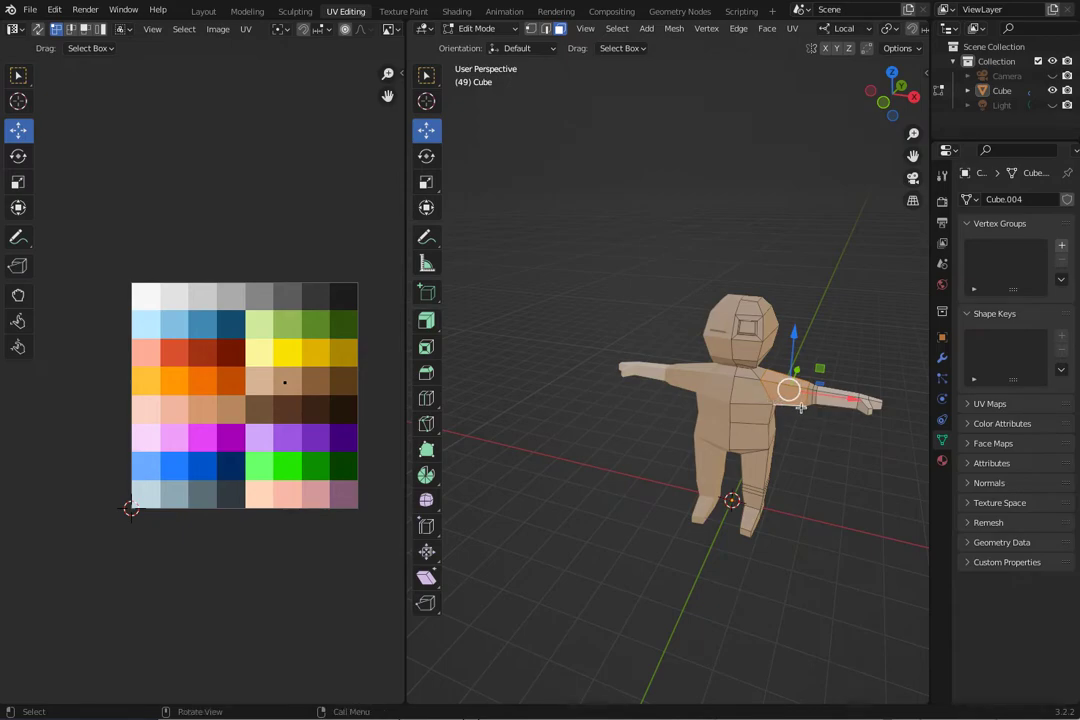
{"action": "scroll", "coordinate": [797, 406], "scroll_direction": "up", "scroll_amount": 1}
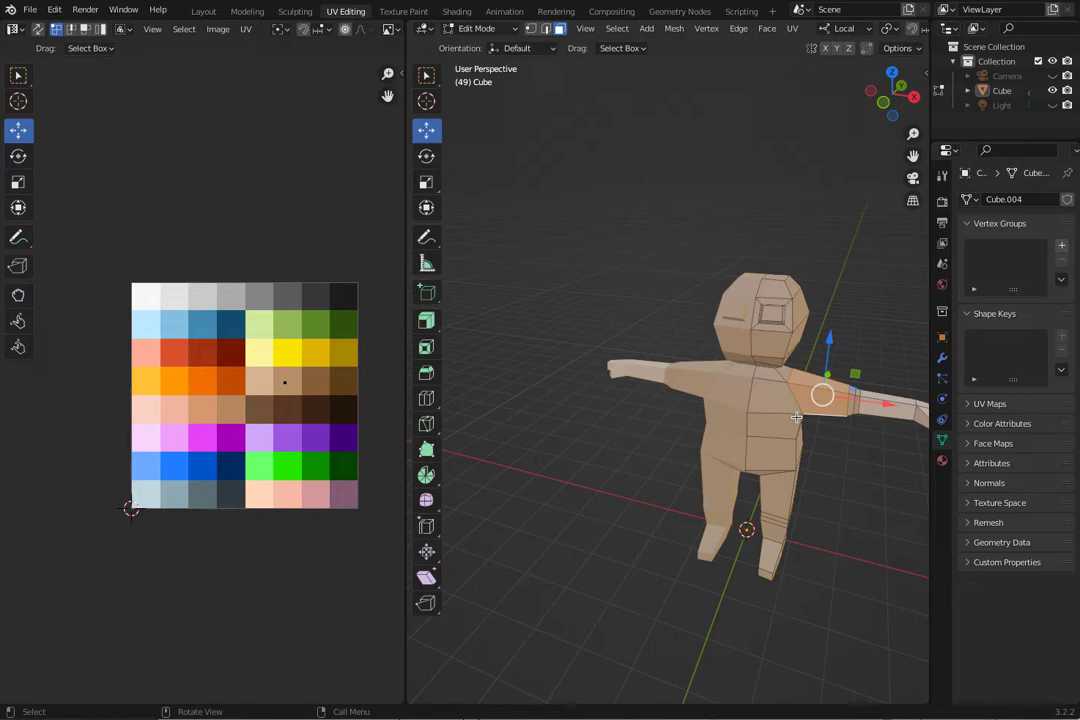
{"action": "left_click", "coordinate": [895, 507]}
{"action": "middle_click_drag", "start_coordinate": [644, 322], "coordinate": [576, 279]}
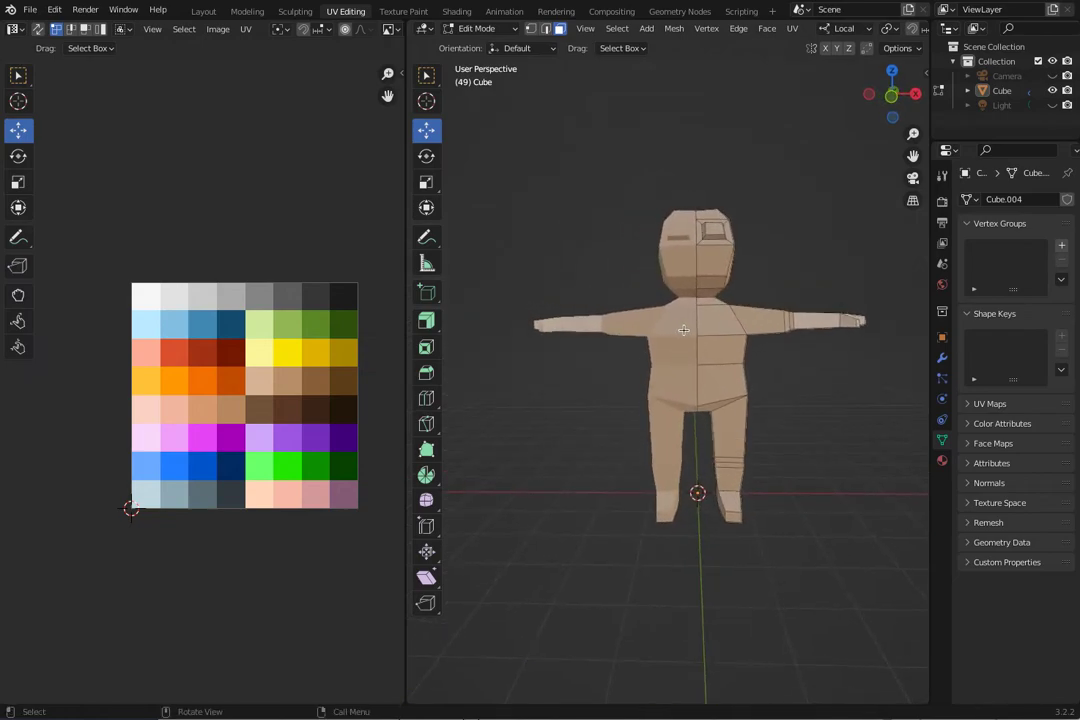
Enable X-ray in the 3D viewport and widen the UV editor to show the whole palette.
{"action": "middle_click_drag", "start_coordinate": [573, 452], "coordinate": [653, 378]}
{"action": "left_click_drag", "start_coordinate": [406, 108], "coordinate": [207, 106]}
{"action": "left_click", "coordinate": [897, 30]}
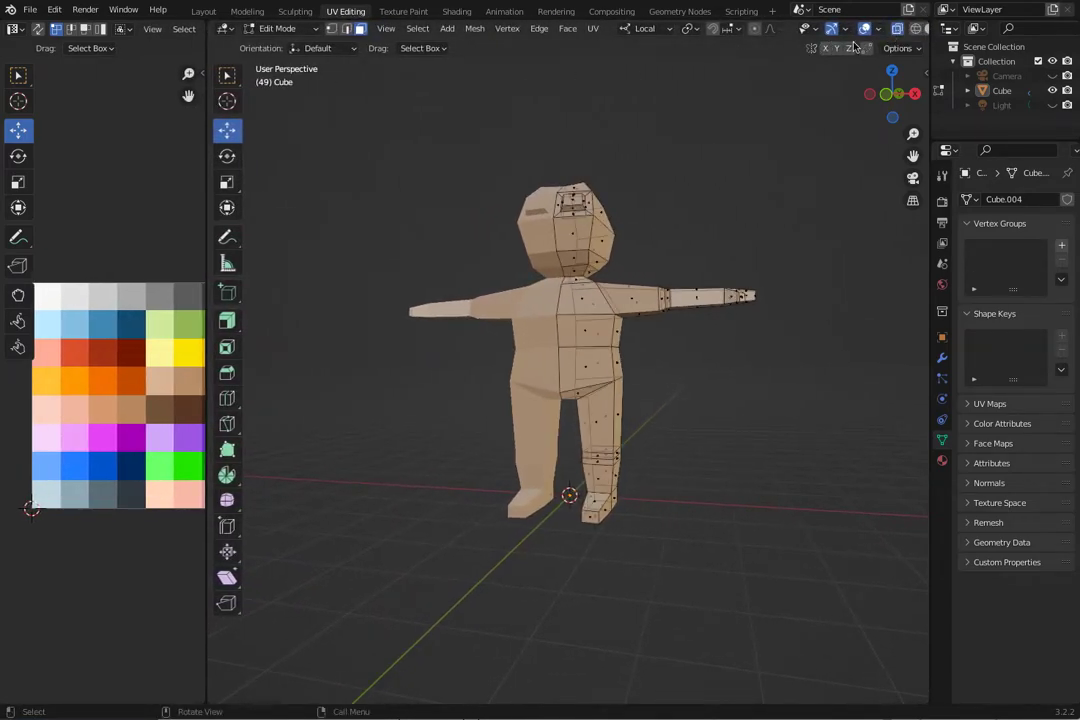
{"action": "left_click_drag", "start_coordinate": [207, 211], "coordinate": [319, 216]}
{"action": "middle_click_drag", "start_coordinate": [492, 424], "coordinate": [557, 433]}
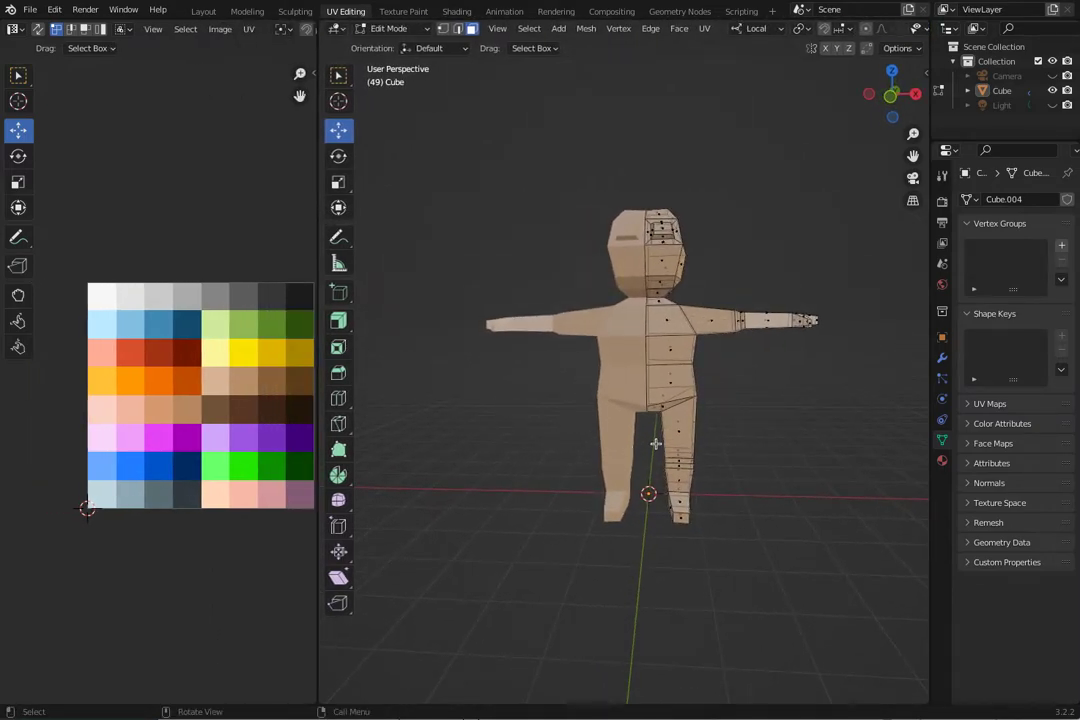
Select all faces of the character's leg and hip area above the foot, including the side and back.
{"action": "left_click_drag", "start_coordinate": [651, 414], "coordinate": [706, 504]}
{"action": "middle_click_drag", "start_coordinate": [706, 504], "coordinate": [679, 499]}
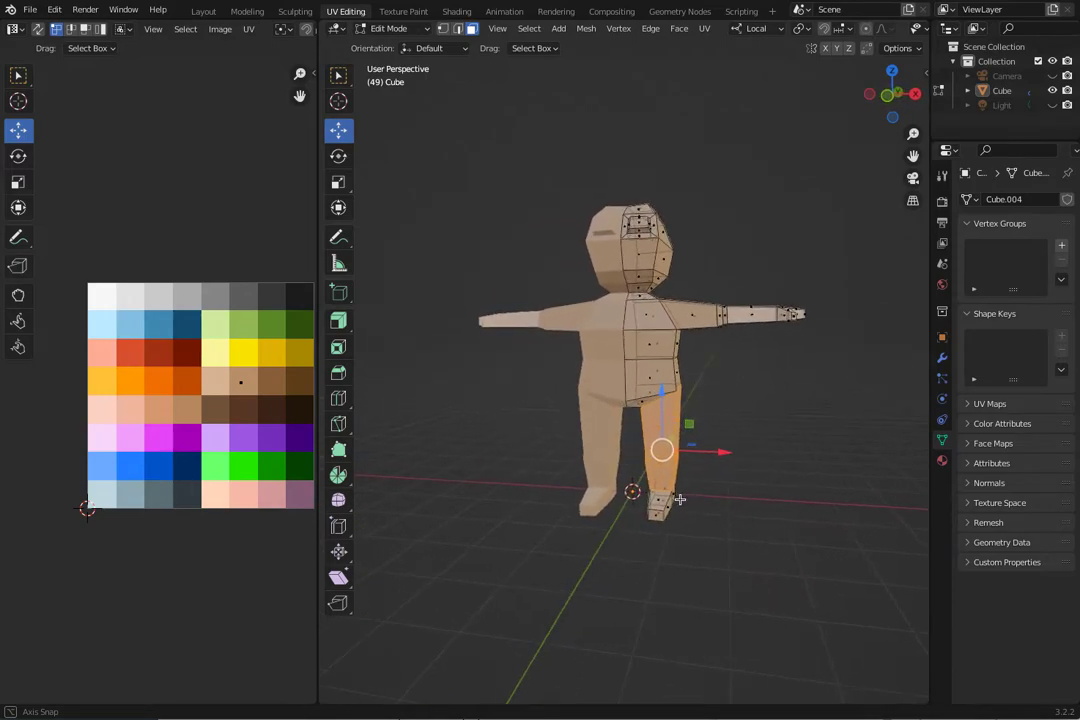
{"action": "left_click", "coordinate": [639, 402], "text": "alt+shift"}
{"action": "middle_click_drag", "start_coordinate": [648, 381], "coordinate": [488, 417]}
{"action": "left_click", "coordinate": [534, 419], "text": "alt+shift"}
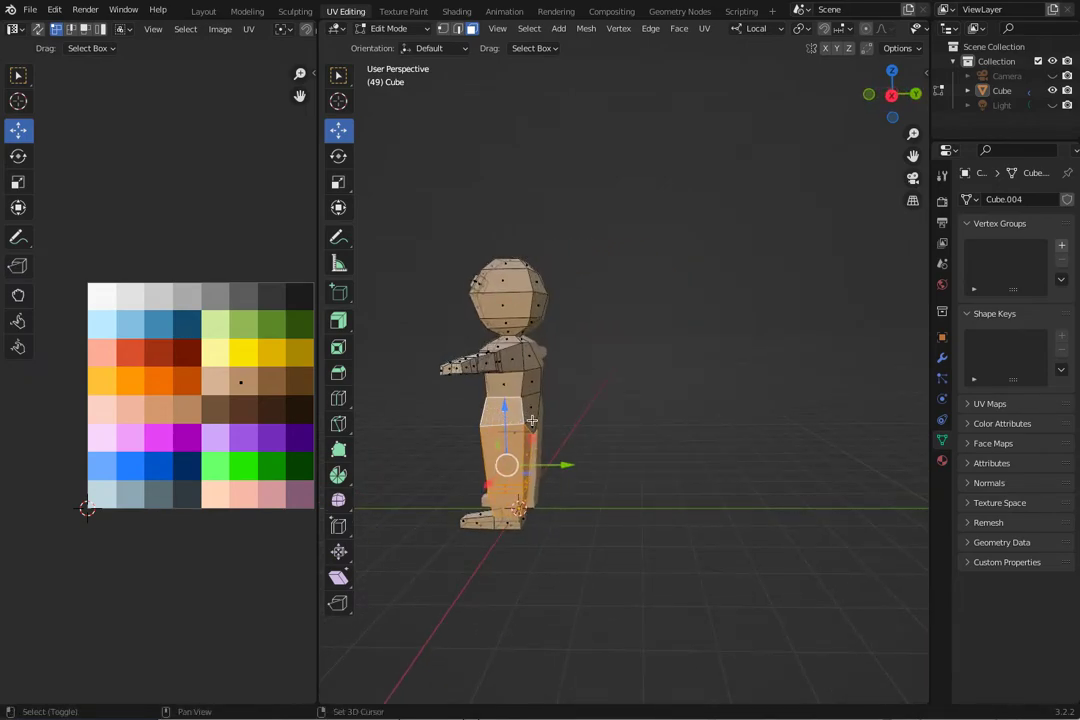
{"action": "middle_click_drag", "start_coordinate": [460, 390], "coordinate": [722, 438]}
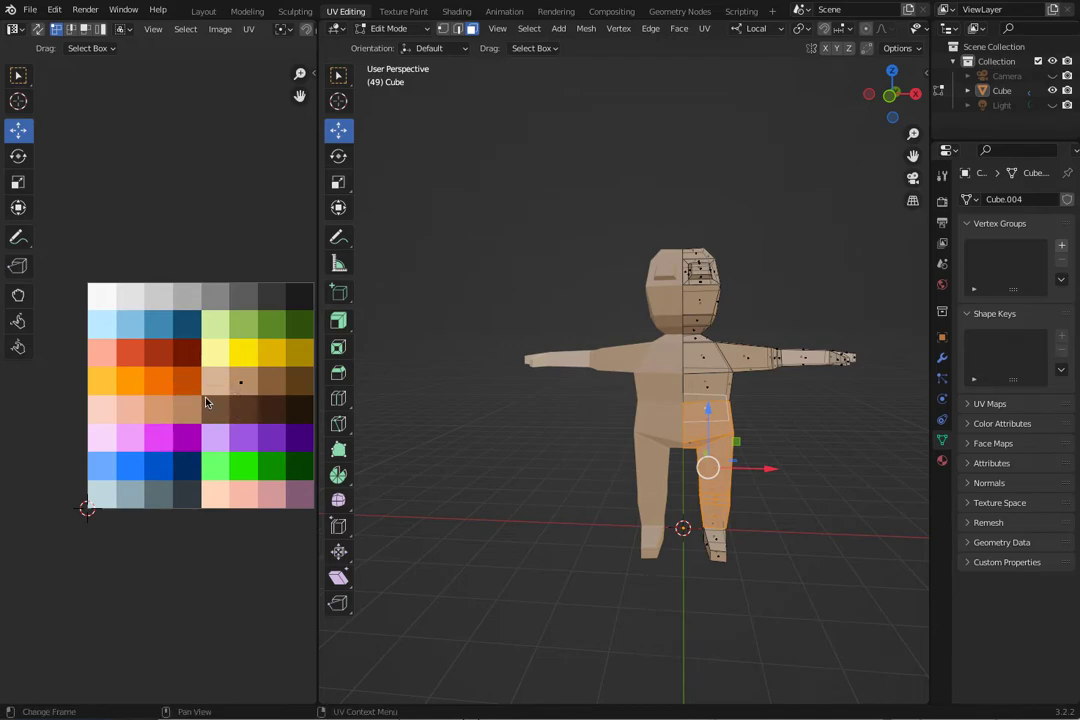
Move the UVs of the selected leg and hip faces onto the darkest green swatch, then clear the mesh selection.
{"action": "left_click", "coordinate": [233, 378]}
{"action": "left_click_drag", "start_coordinate": [241, 380], "coordinate": [292, 475]}
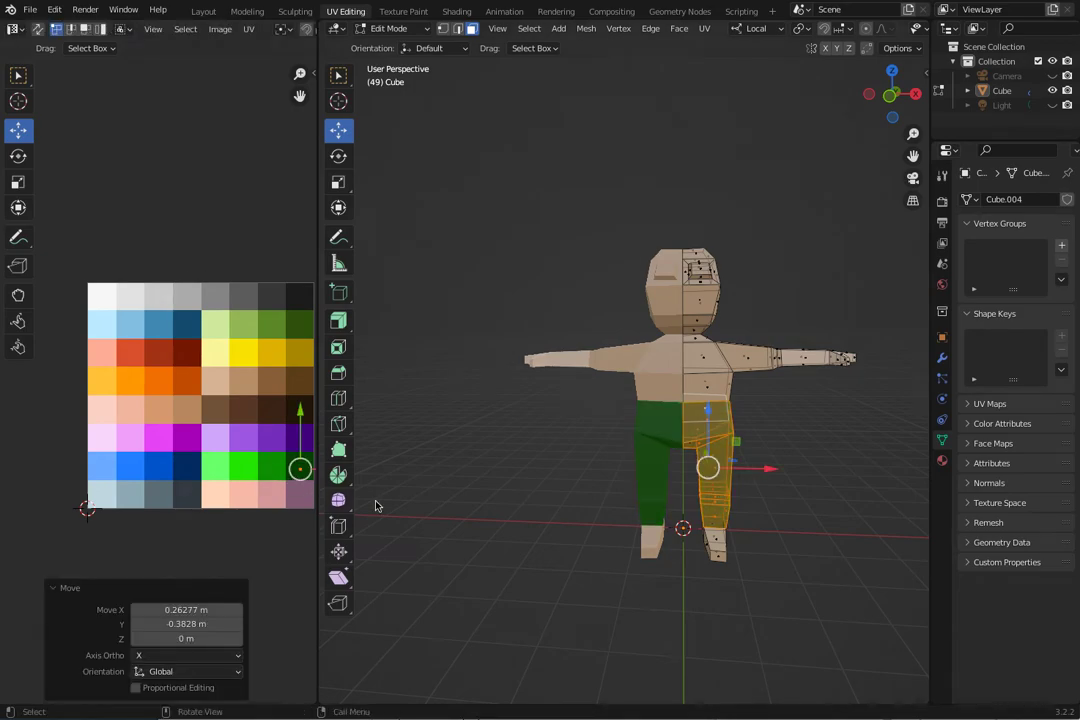
{"action": "left_click", "coordinate": [508, 506]}
Select the faces of the character's upper torso and upper arm above the green trousers.
{"action": "middle_click_drag", "start_coordinate": [508, 506], "coordinate": [728, 376]}
{"action": "left_click_drag", "start_coordinate": [787, 404], "coordinate": [684, 342]}
{"action": "middle_click_drag", "start_coordinate": [614, 387], "coordinate": [590, 421]}
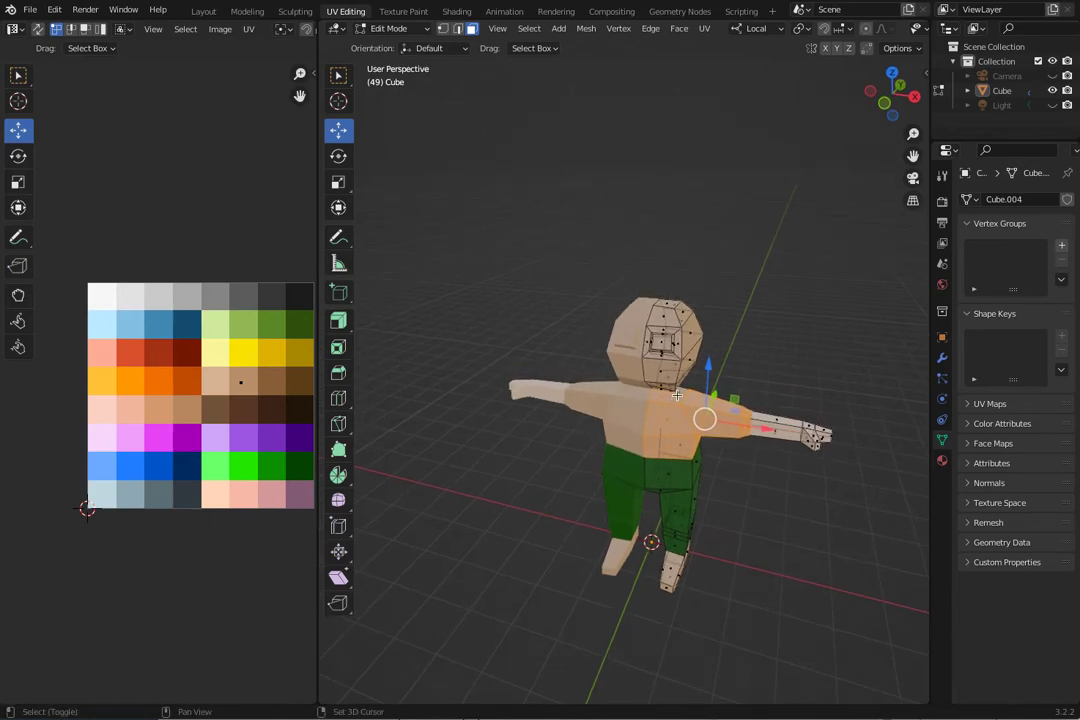
Move the UVs of the selected torso and upper arm onto an orange swatch, then clear the mesh selection.
{"action": "middle_click_drag", "start_coordinate": [600, 320], "coordinate": [330, 428]}
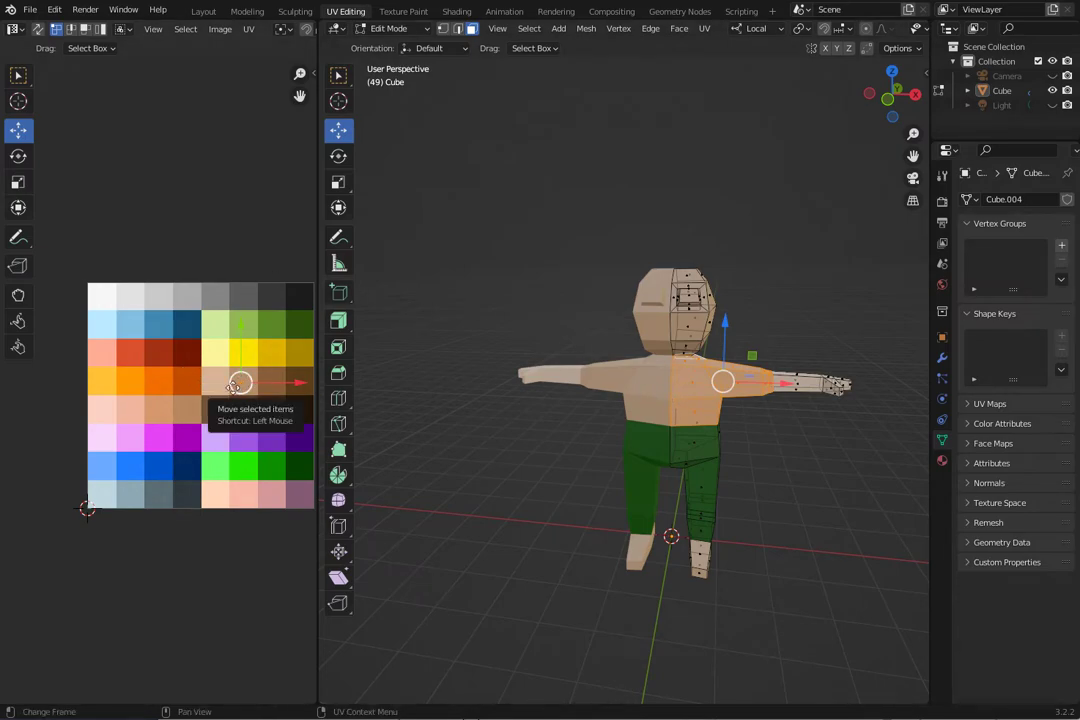
{"action": "left_click_drag", "start_coordinate": [240, 383], "coordinate": [144, 392]}
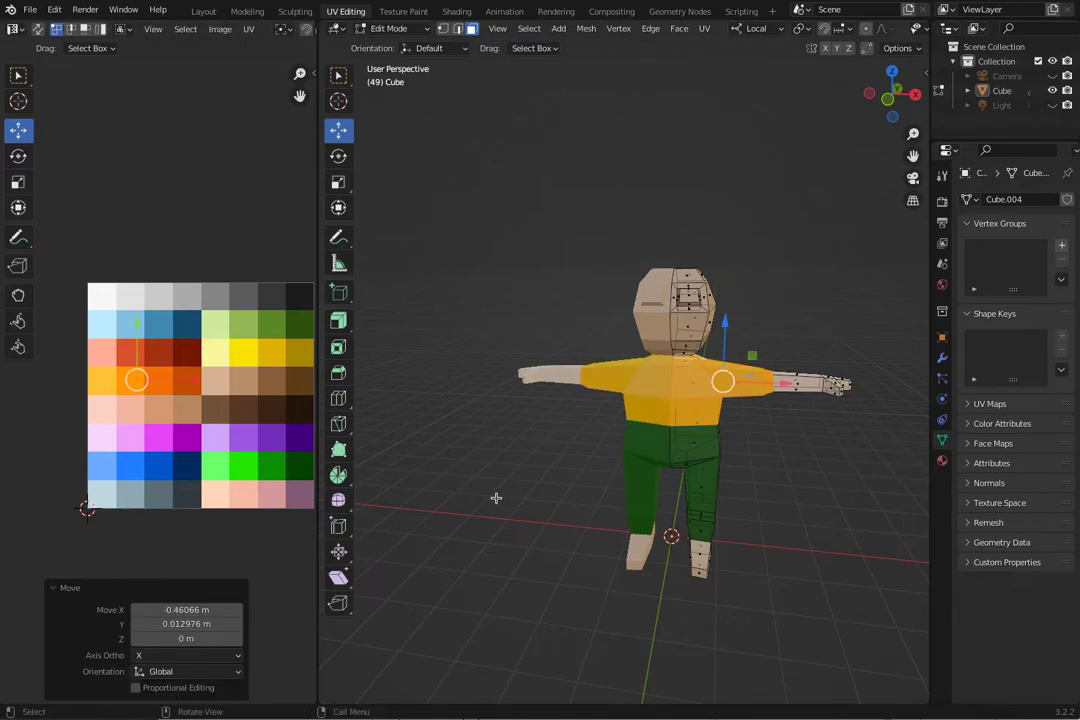
{"action": "middle_click_drag", "start_coordinate": [496, 499], "coordinate": [465, 517]}
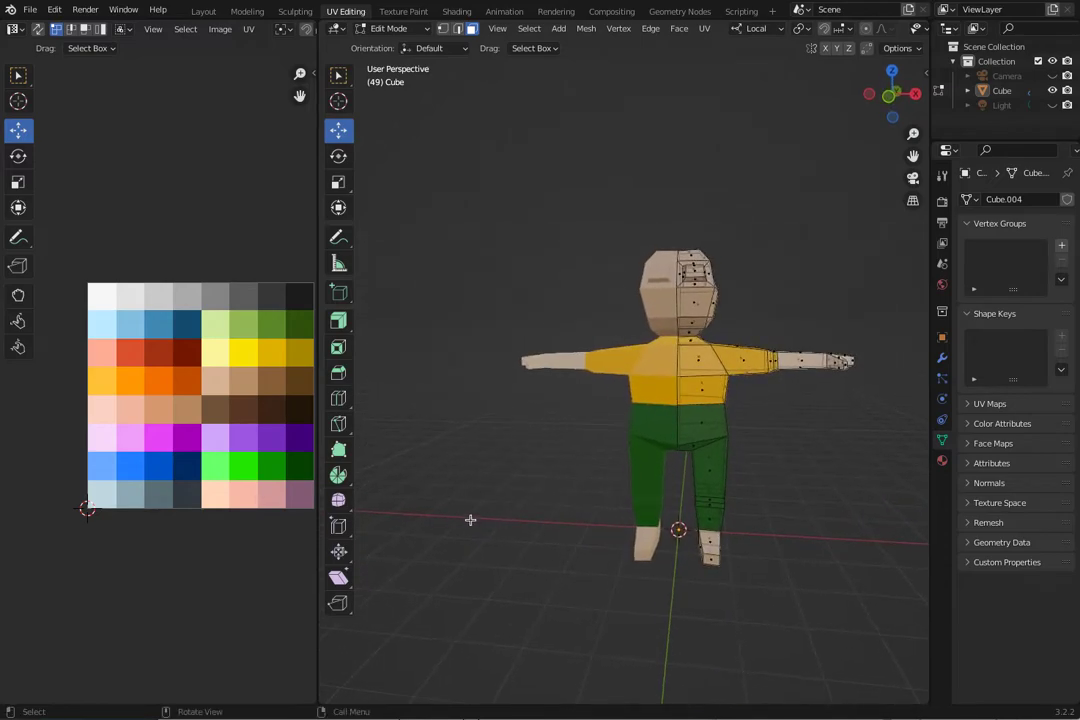
Select the foot and try moving its UVs towards the brown and yellow swatches, undoing each move.
{"action": "left_click_drag", "start_coordinate": [756, 611], "coordinate": [697, 549]}
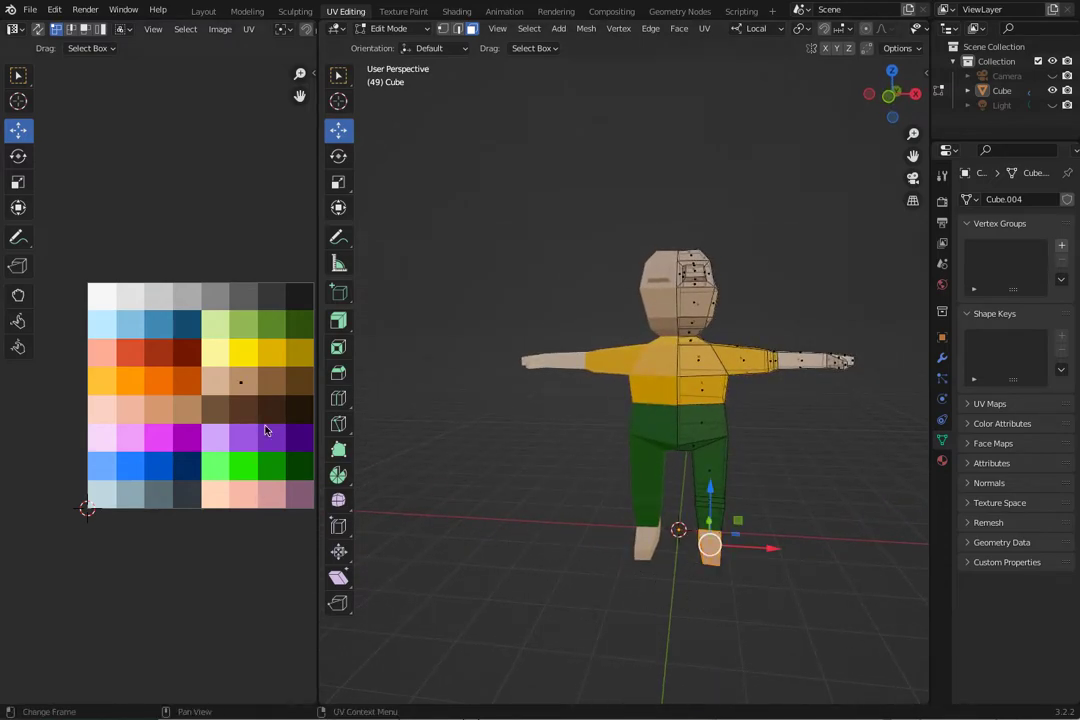
{"action": "left_click", "coordinate": [240, 384]}
{"action": "left_click_drag", "start_coordinate": [240, 384], "coordinate": [254, 402]}
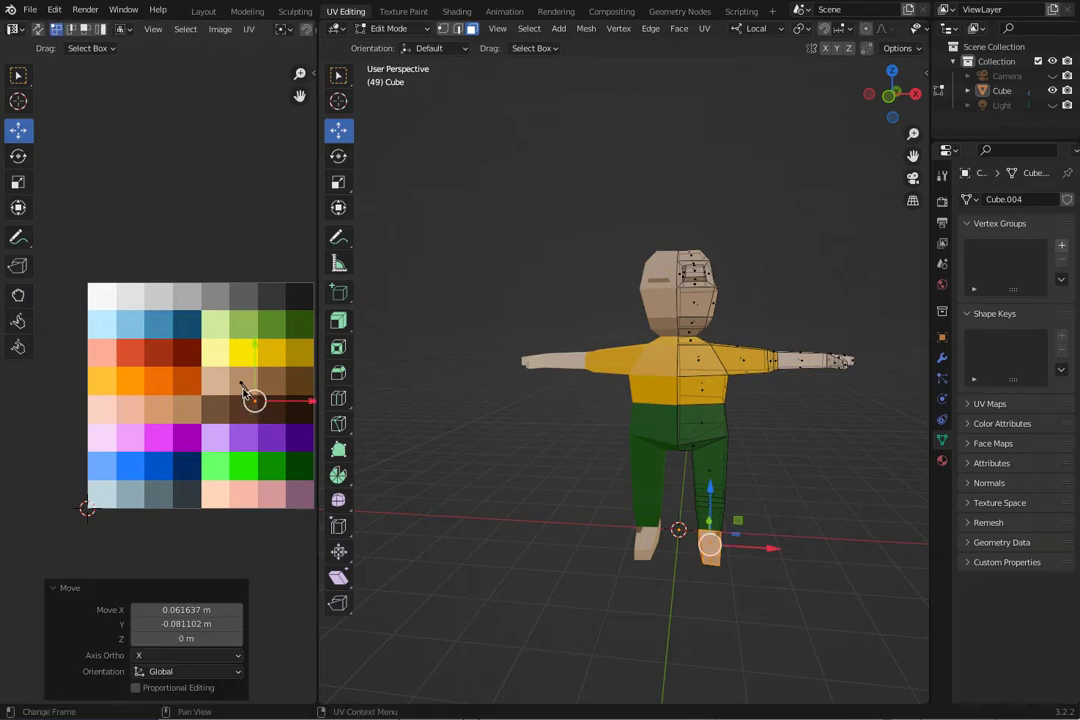
{"action": "key", "text": "ctrl+z"}
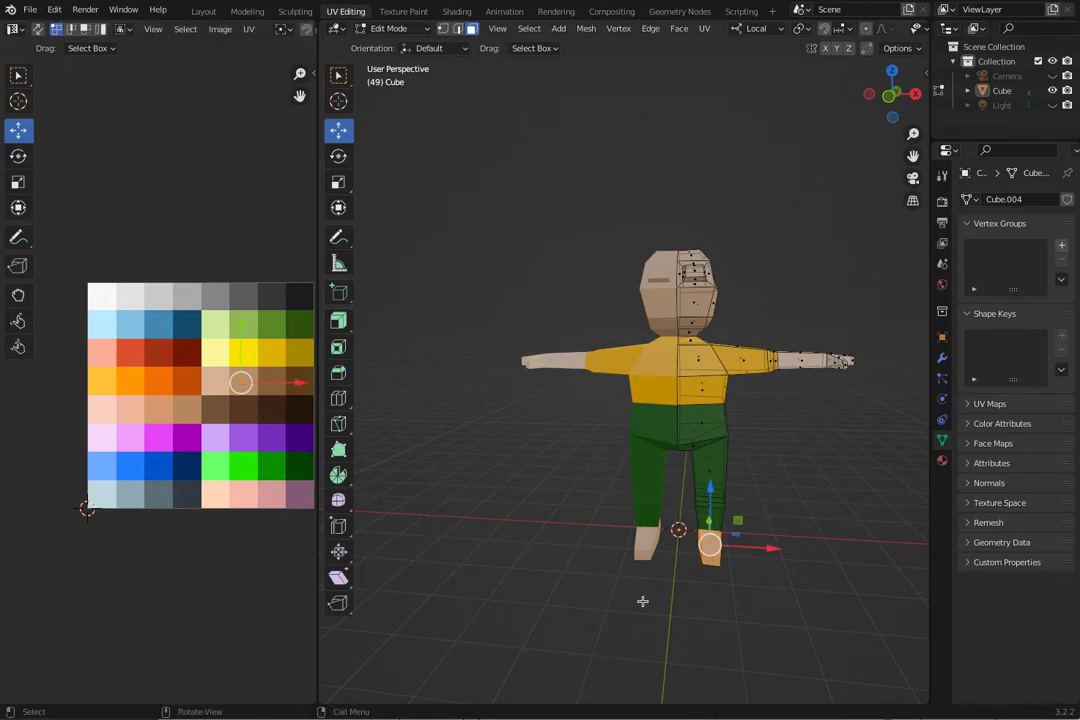
{"action": "mouse_move", "coordinate": [240, 384]}
{"action": "left_mouse_down"}
{"action": "mouse_move", "coordinate": [248, 380]}
{"action": "mouse_move", "coordinate": [254, 402]}
{"action": "left_mouse_up"}
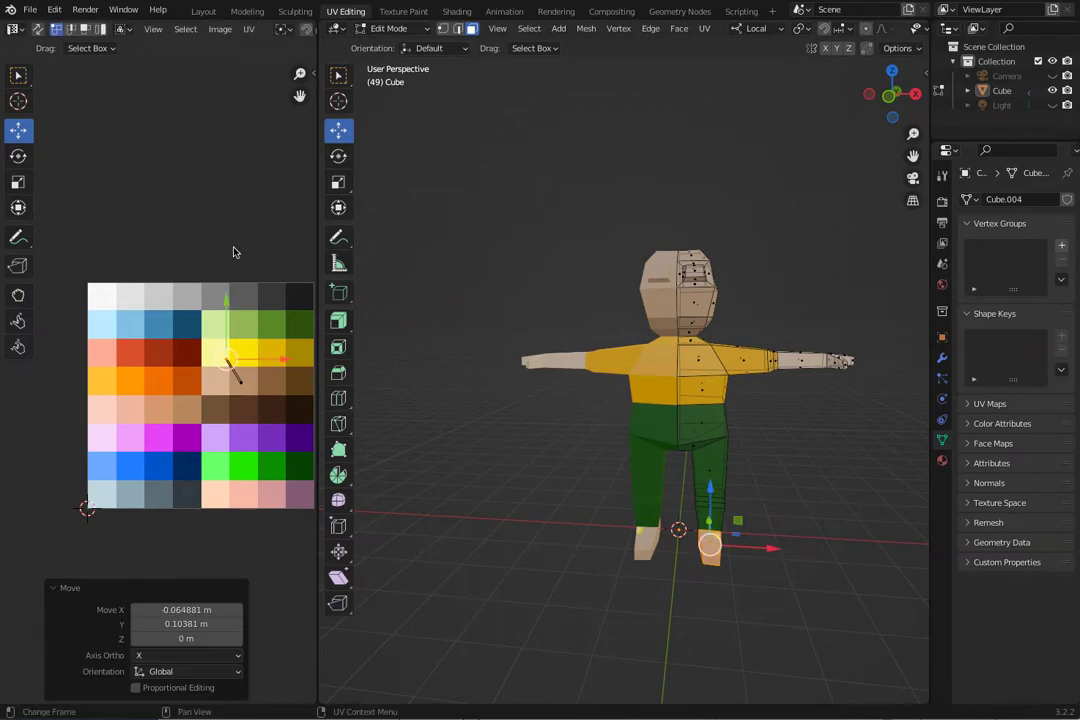
{"action": "key", "text": "ctrl+z"}
Reselect all faces of the character's foot below the trouser leg.
{"action": "left_click", "coordinate": [738, 533]}
{"action": "left_click_drag", "start_coordinate": [794, 607], "coordinate": [712, 537]}
{"action": "mouse_move", "coordinate": [774, 554]}
{"action": "middle_mouse_down"}
{"action": "mouse_move", "coordinate": [761, 513]}
{"action": "mouse_move", "coordinate": [755, 547]}
{"action": "middle_mouse_up"}
{"action": "left_click_drag", "start_coordinate": [791, 554], "coordinate": [684, 502]}
{"action": "middle_click_drag", "start_coordinate": [675, 542], "coordinate": [672, 578]}
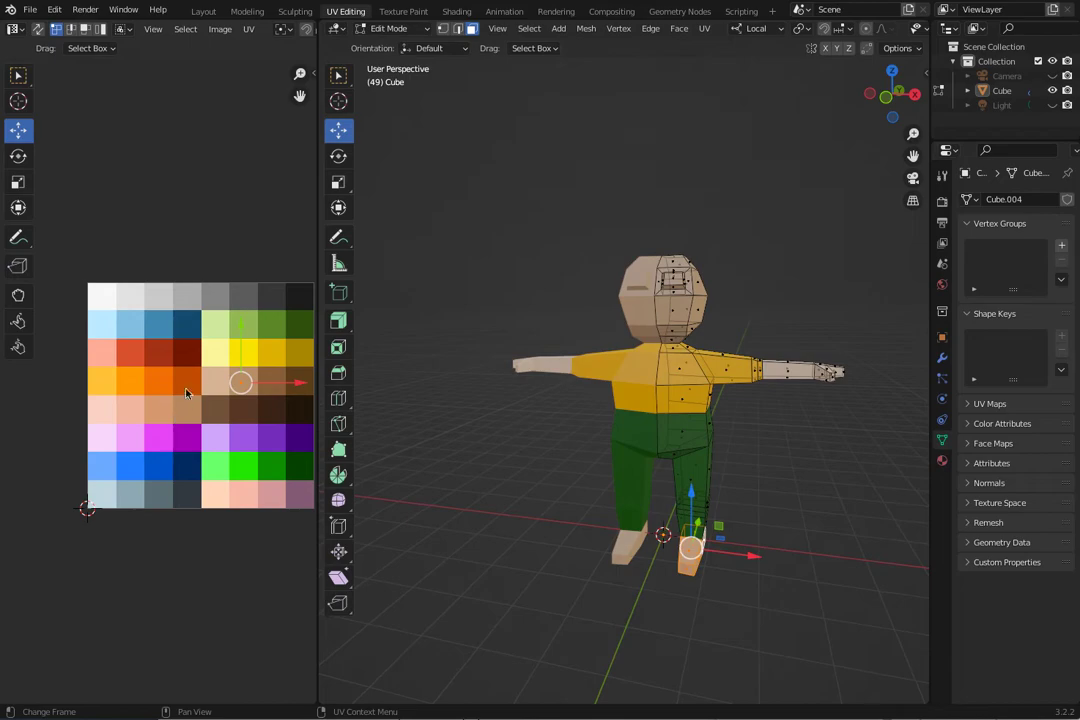
Move the UVs of the selected foot onto the near-black swatch, then clear the mesh selection.
{"action": "mouse_move", "coordinate": [238, 382]}
{"action": "left_mouse_down"}
{"action": "mouse_move", "coordinate": [241, 345]}
{"action": "mouse_move", "coordinate": [240, 365]}
{"action": "mouse_move", "coordinate": [301, 393]}
{"action": "mouse_move", "coordinate": [243, 381]}
{"action": "left_mouse_up"}
{"action": "key", "text": "ctrl+z"}
{"action": "left_click_drag", "start_coordinate": [240, 382], "coordinate": [297, 299]}
{"action": "left_click", "coordinate": [468, 472]}
{"action": "middle_click_drag", "start_coordinate": [468, 472], "coordinate": [403, 499]}
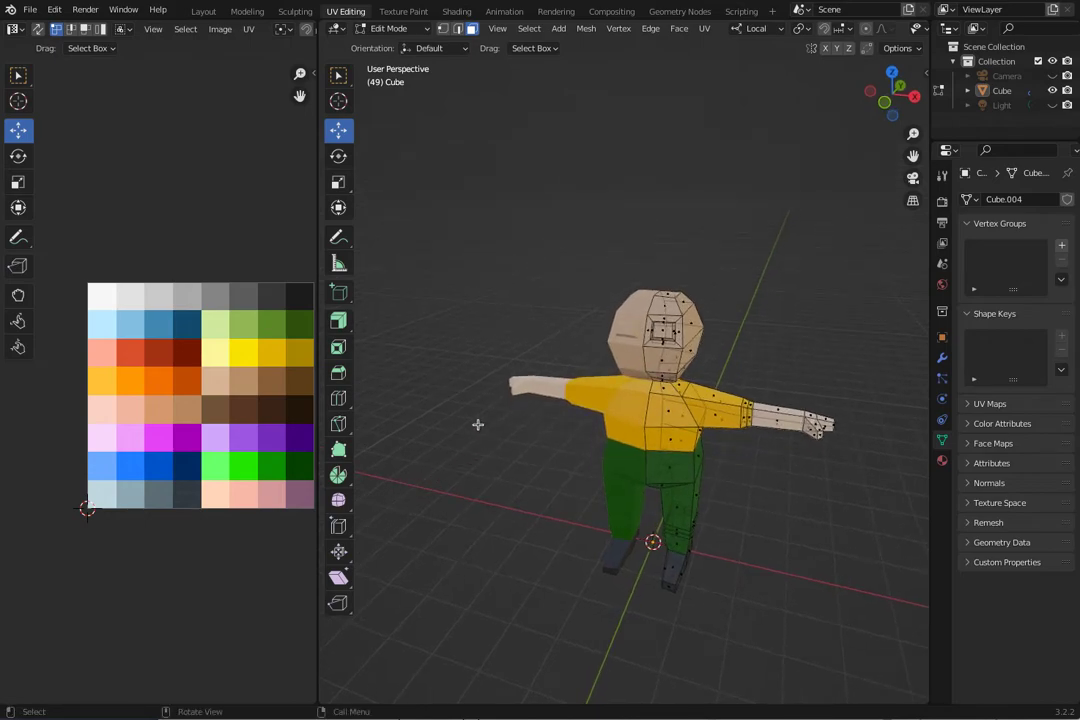
Select the inner eye face, move its UVs onto the near-black swatch, and clear the selection.
{"action": "middle_click_drag", "start_coordinate": [491, 443], "coordinate": [599, 404]}
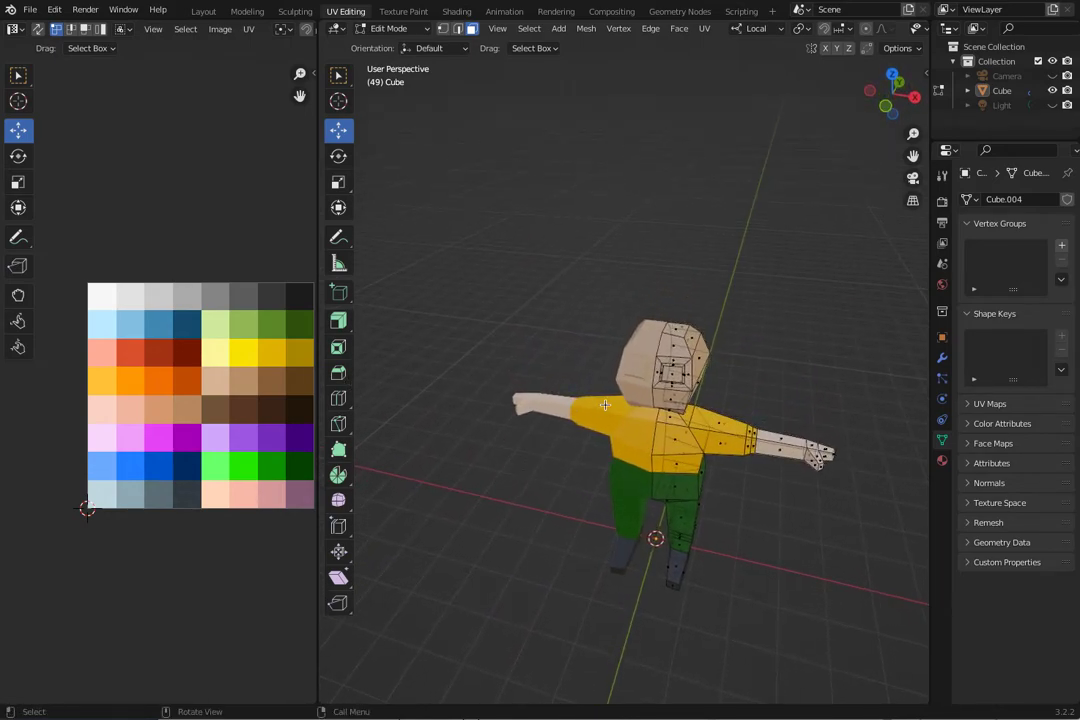
{"action": "left_click", "coordinate": [670, 378]}
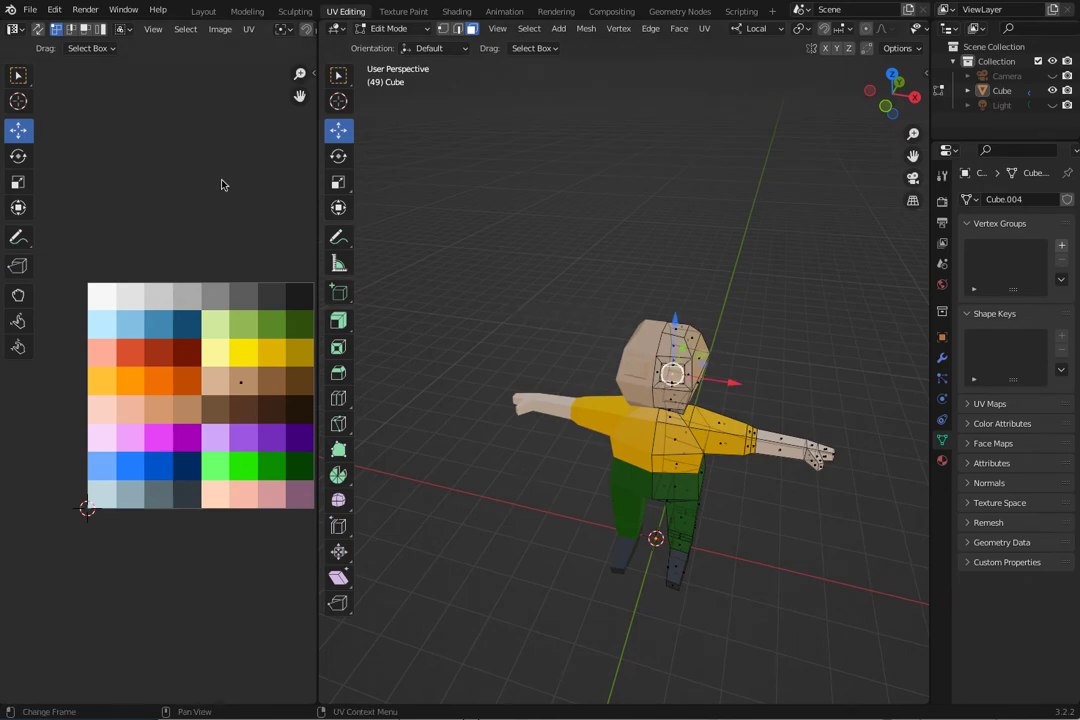
{"action": "left_click_drag", "start_coordinate": [241, 387], "coordinate": [300, 300]}
{"action": "middle_click_drag", "start_coordinate": [453, 374], "coordinate": [475, 308]}
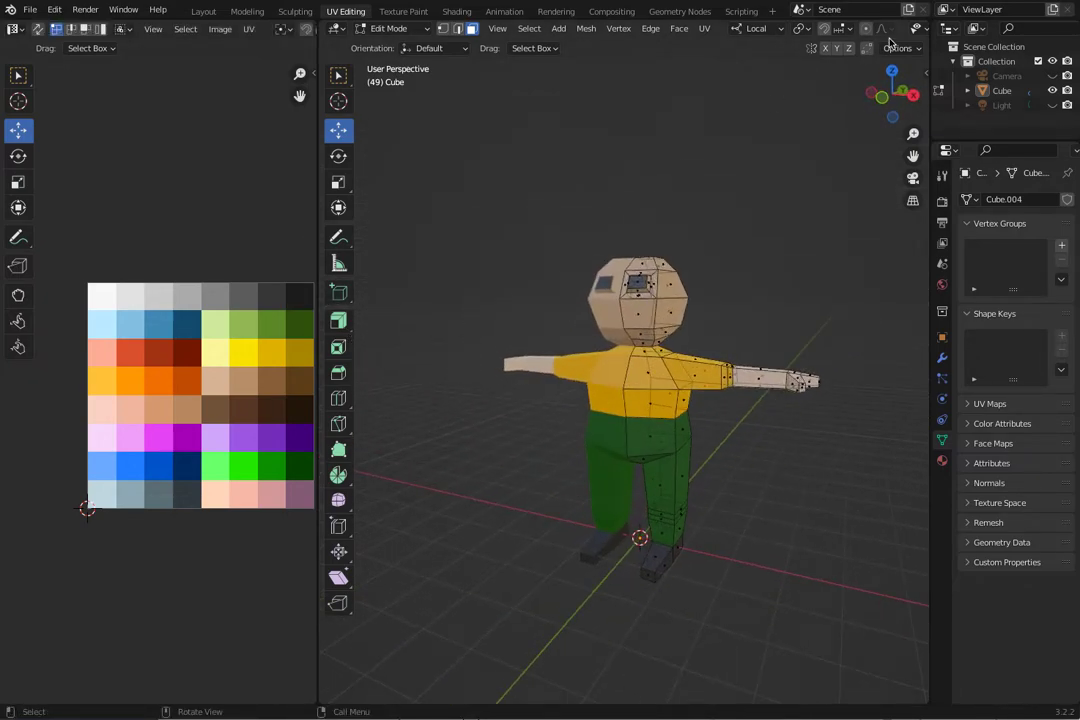
Turn off X-ray in the 3D viewport and widen the UV editor to show the whole palette.
{"action": "left_click_drag", "start_coordinate": [318, 226], "coordinate": [182, 210]}
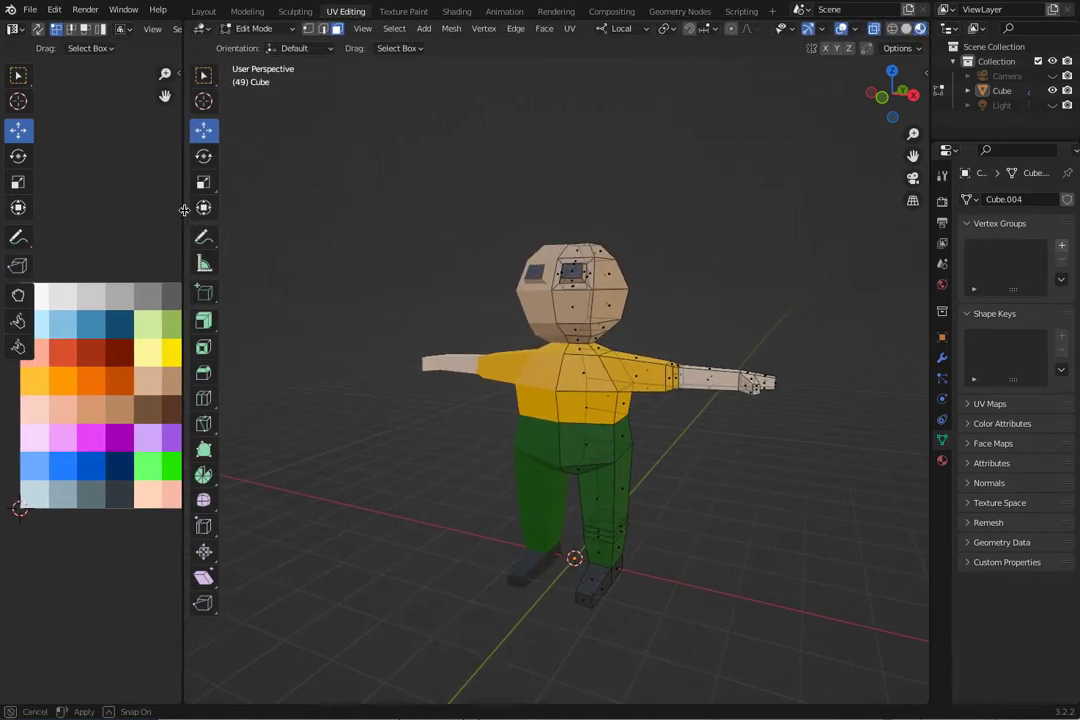
{"action": "left_click", "coordinate": [870, 28]}
{"action": "middle_click_drag", "start_coordinate": [480, 380], "coordinate": [181, 250]}
{"action": "left_click_drag", "start_coordinate": [180, 249], "coordinate": [386, 380]}
{"action": "middle_click_drag", "start_coordinate": [488, 416], "coordinate": [510, 435]}
{"action": "middle_click_drag", "start_coordinate": [548, 344], "coordinate": [551, 370]}
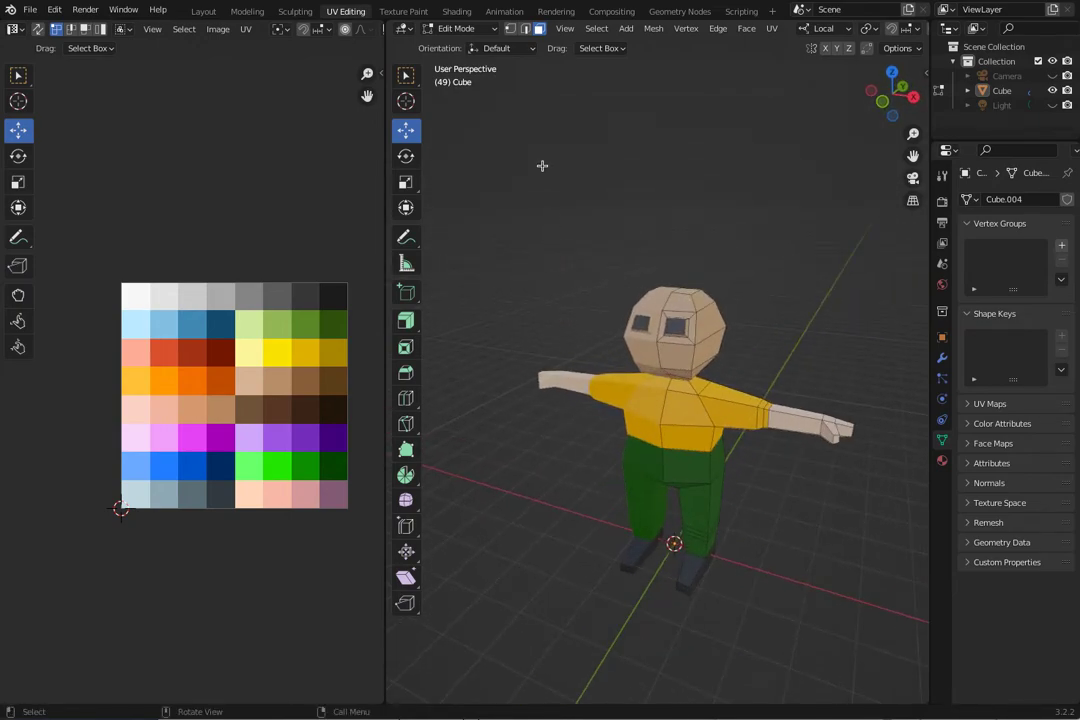
Switch to Object Mode to check the coloured character, and return to Edit Mode.
{"action": "left_click", "coordinate": [455, 29]}
{"action": "left_click", "coordinate": [452, 44]}
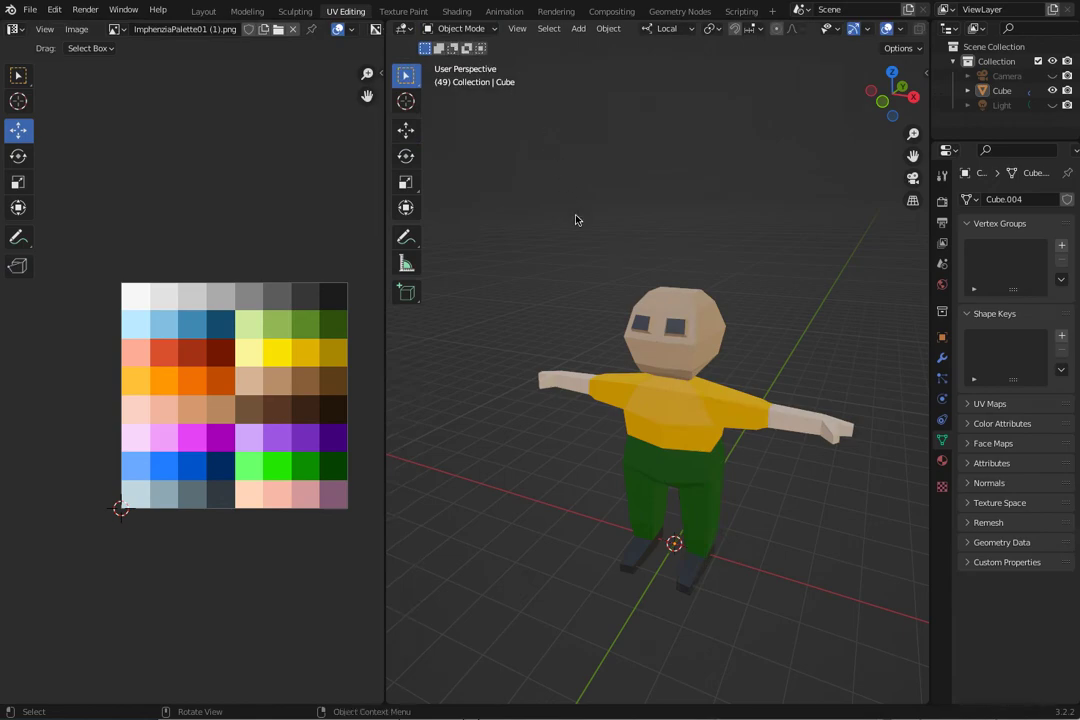
{"action": "middle_click_drag", "start_coordinate": [515, 276], "coordinate": [480, 250]}
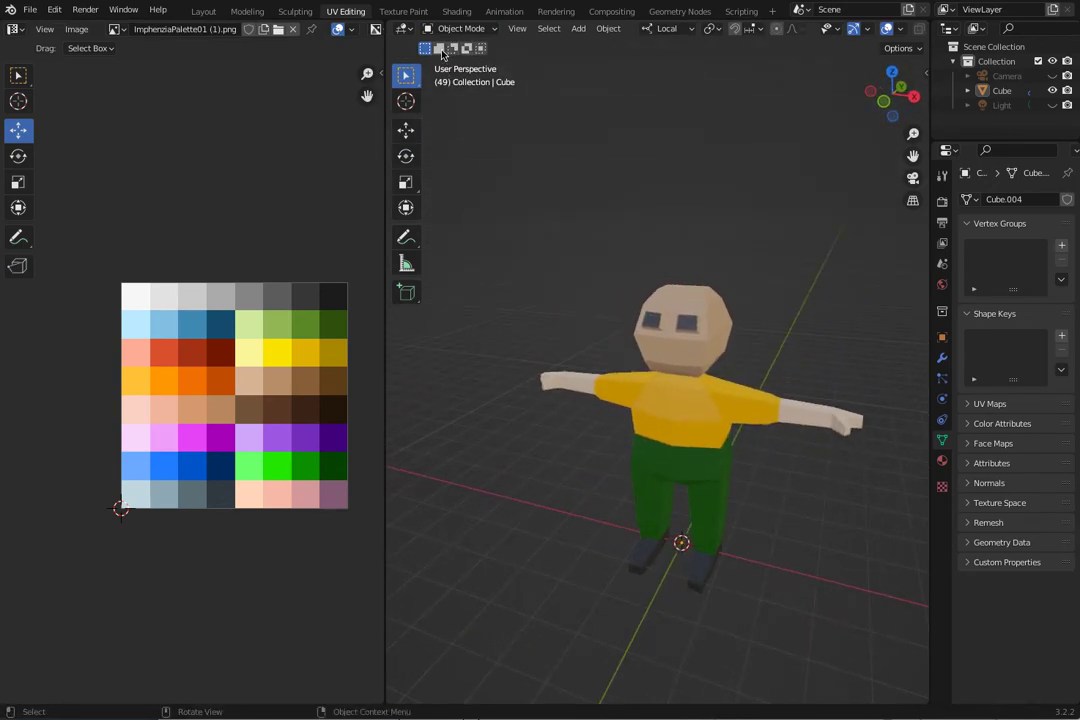
{"action": "left_click", "coordinate": [462, 31]}
{"action": "left_click", "coordinate": [462, 61]}
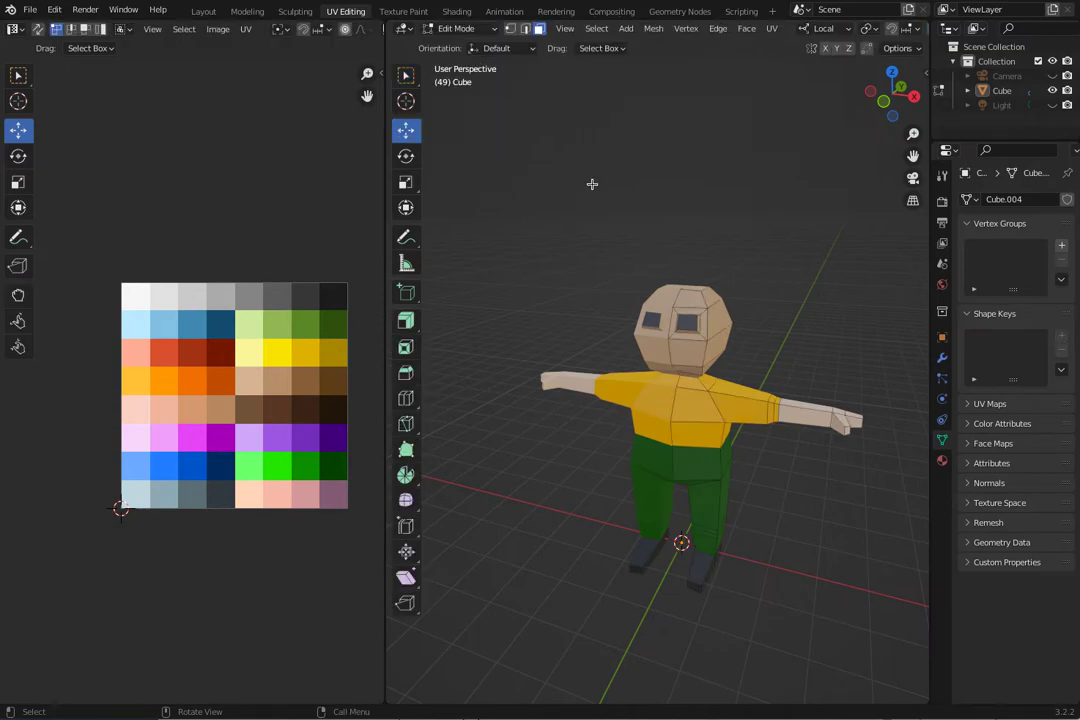
Select the faces on the top and side of the head that form the hair area.
{"action": "middle_click_drag", "start_coordinate": [606, 257], "coordinate": [550, 292]}
{"action": "left_click", "coordinate": [635, 354]}
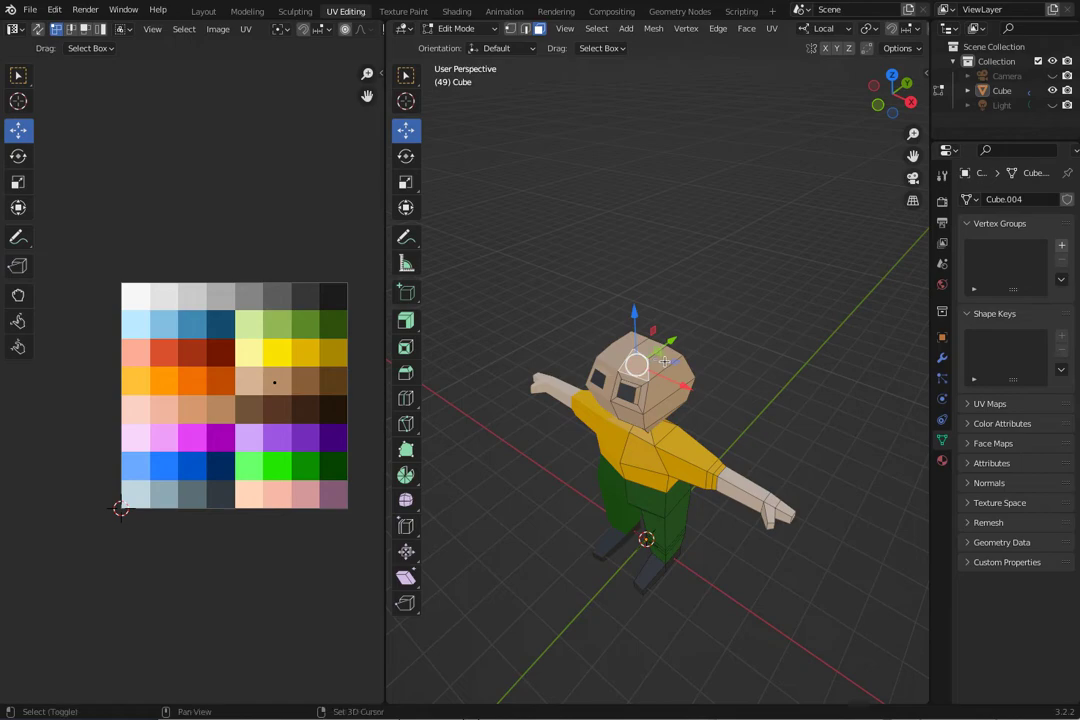
{"action": "left_click", "coordinate": [666, 362], "text": "shift"}
{"action": "middle_click_drag", "start_coordinate": [656, 347], "coordinate": [700, 335]}
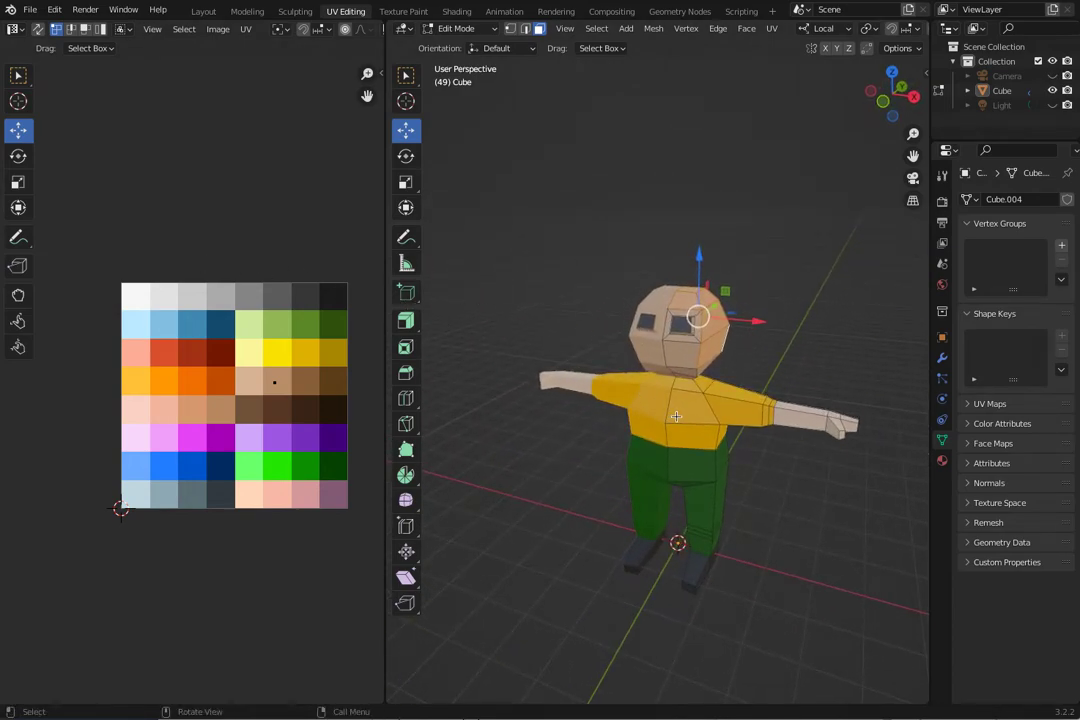
Extrude the selected head faces outward along their normal to build the hair volume.
{"action": "key", "text": "g"}
{"action": "key", "text": "z"}
{"action": "key", "text": "z"}
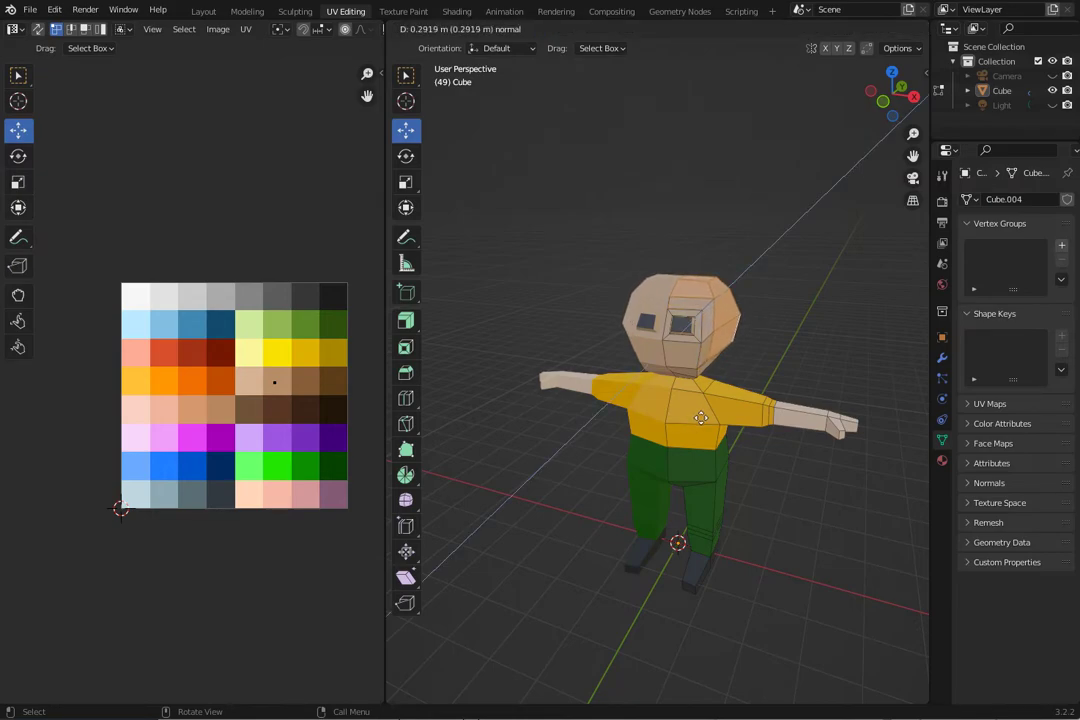
{"action": "left_click", "coordinate": [694, 411]}
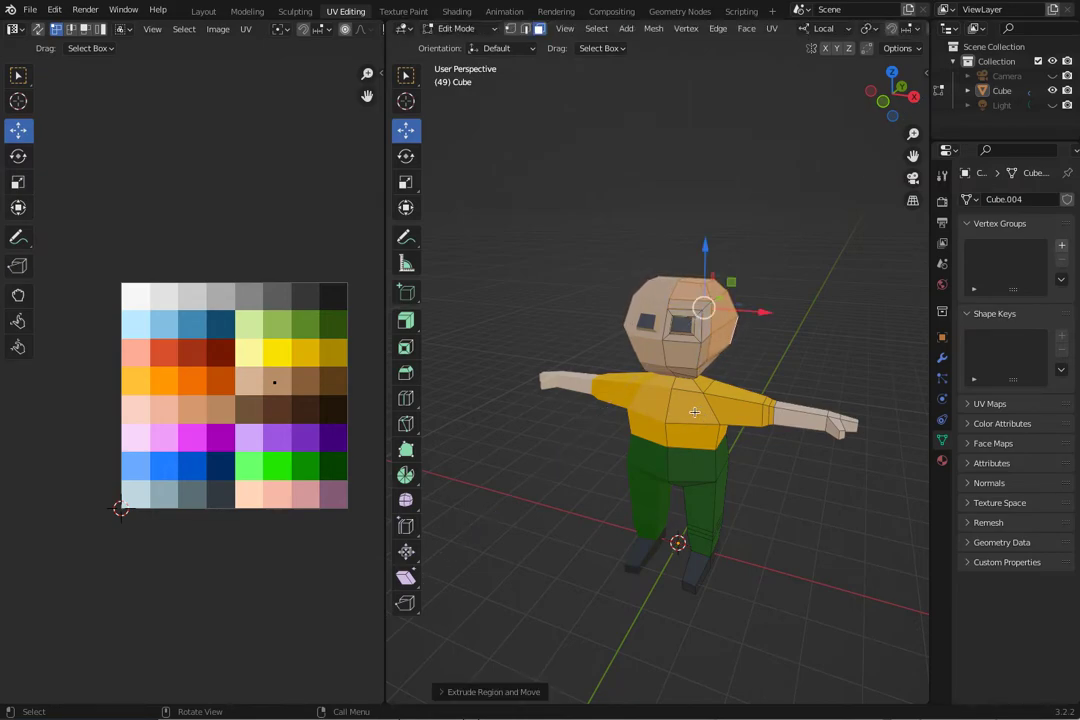
Move the extruded hair faces slightly outward along the X axis.
{"action": "left_click_drag", "start_coordinate": [764, 313], "coordinate": [777, 318]}
{"action": "left_click", "coordinate": [779, 318]}
{"action": "middle_click_drag", "start_coordinate": [791, 330], "coordinate": [777, 270]}
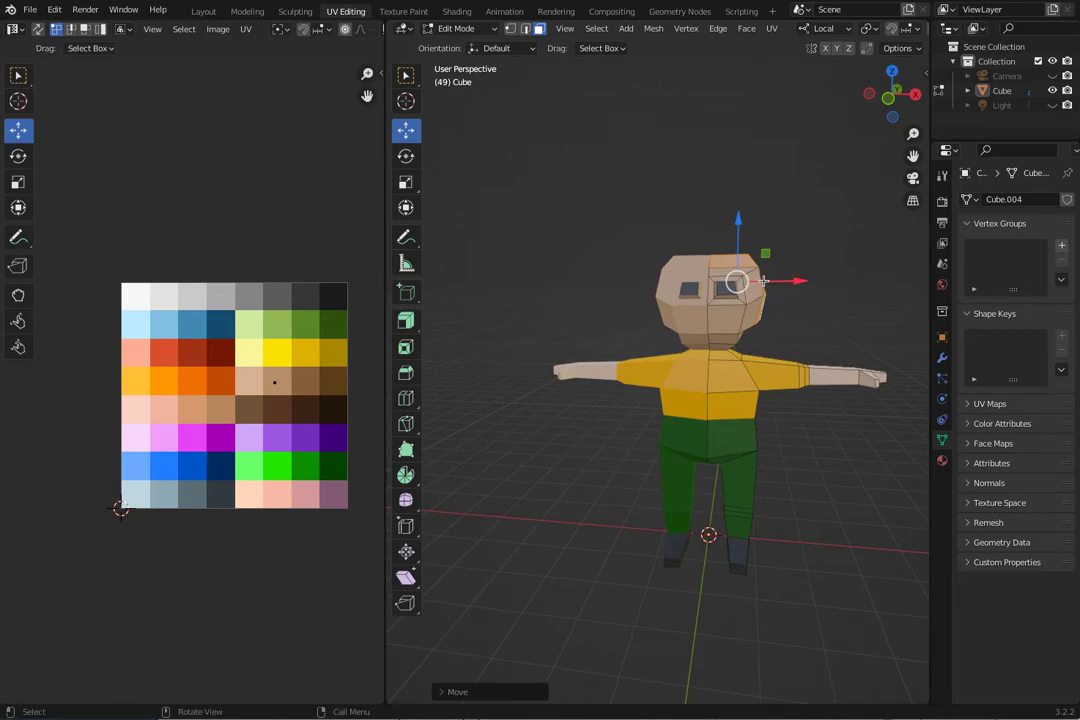
Lower the extruded hair faces slightly along the Z axis.
{"action": "left_click_drag", "start_coordinate": [739, 224], "coordinate": [739, 237]}
{"action": "middle_click_drag", "start_coordinate": [624, 234], "coordinate": [507, 312]}
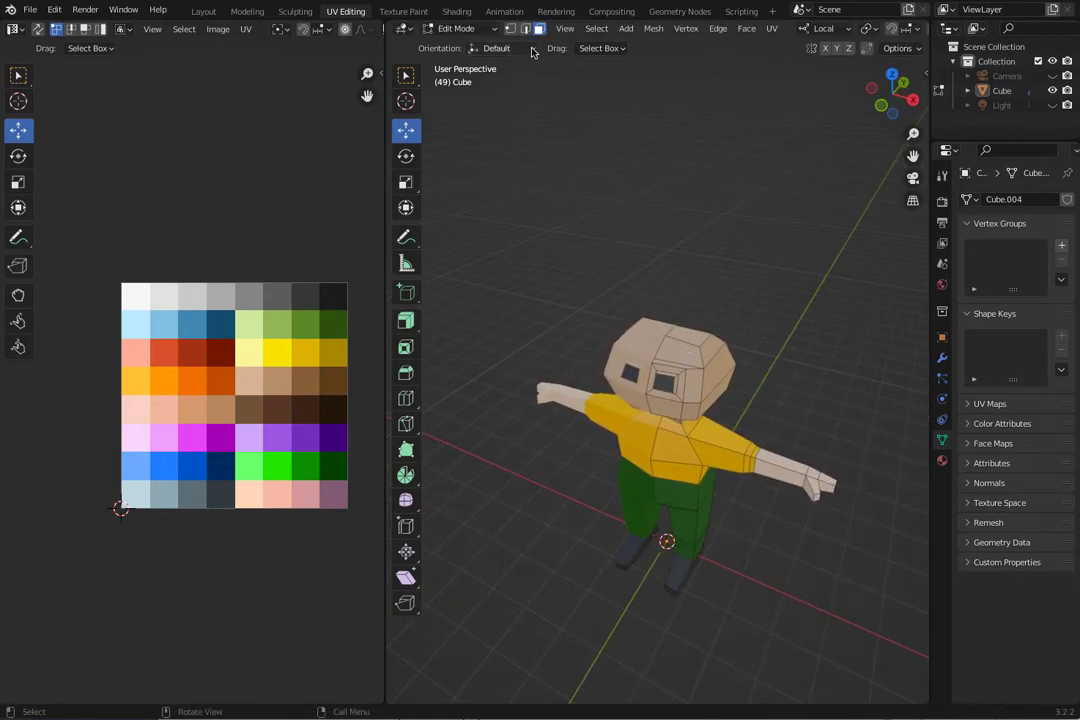
Select the hair faces on the top and side of the head and place their UVs on the dark brown swatch.
{"action": "left_click", "coordinate": [688, 333]}
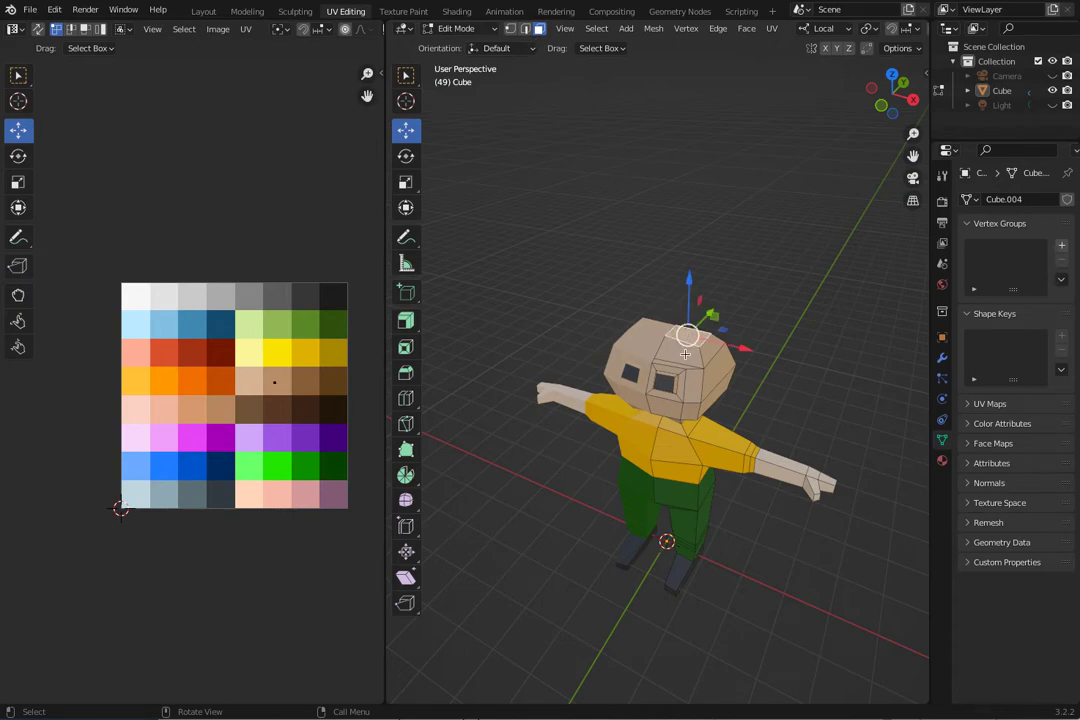
{"action": "left_click", "coordinate": [695, 356], "text": "shift"}
{"action": "left_click", "coordinate": [721, 381], "text": "shift"}
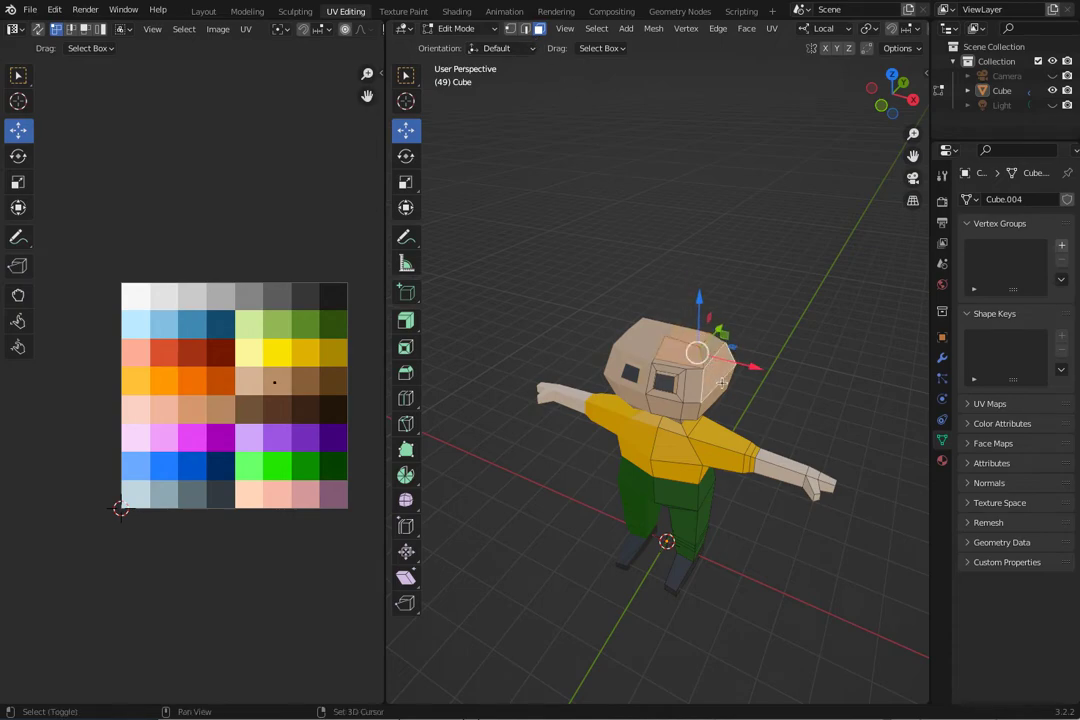
{"action": "middle_click_drag", "start_coordinate": [719, 393], "coordinate": [765, 360]}
{"action": "left_click", "coordinate": [576, 328], "text": "shift"}
{"action": "left_click", "coordinate": [584, 343], "text": "shift"}
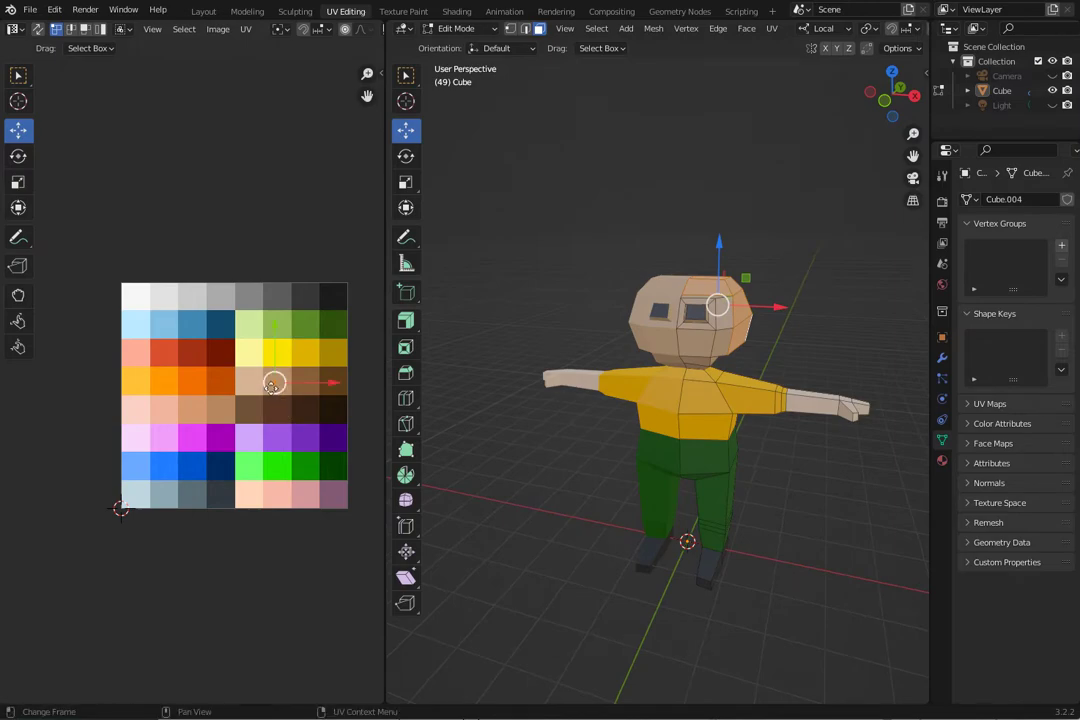
{"action": "left_click_drag", "start_coordinate": [273, 380], "coordinate": [333, 405]}
{"action": "middle_click_drag", "start_coordinate": [528, 424], "coordinate": [555, 499]}
{"action": "key", "text": "ctrl+z"}
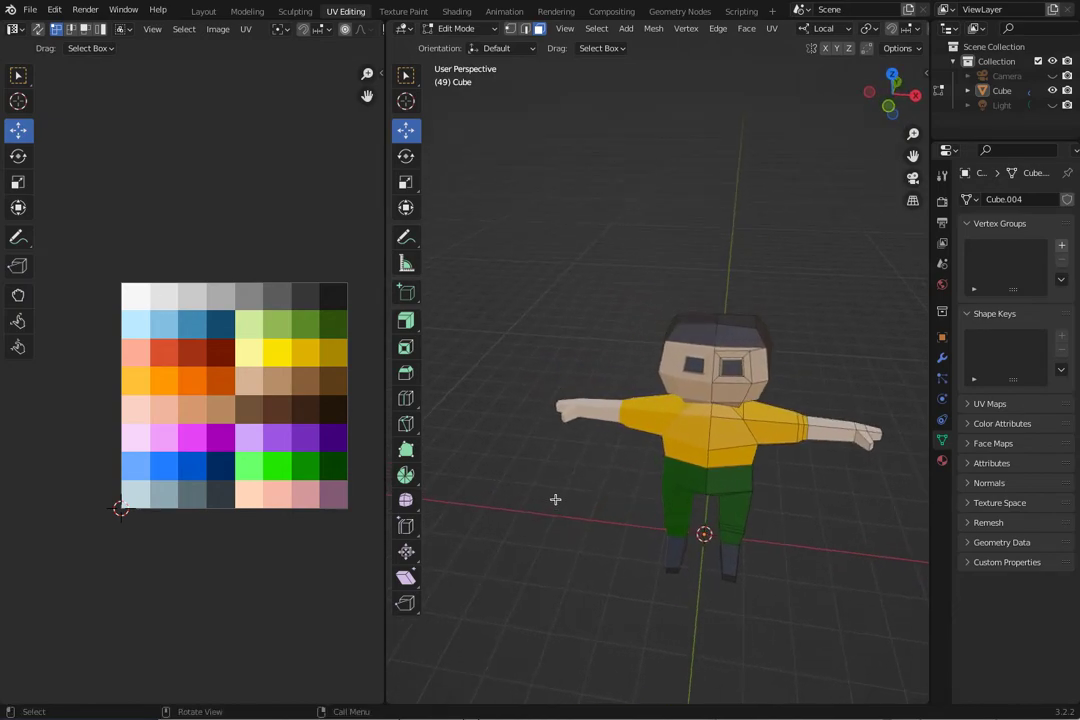
Inset the dark inner face of the eye by about 0.088 m to form a pupil highlight.
{"action": "left_click", "coordinate": [729, 372]}
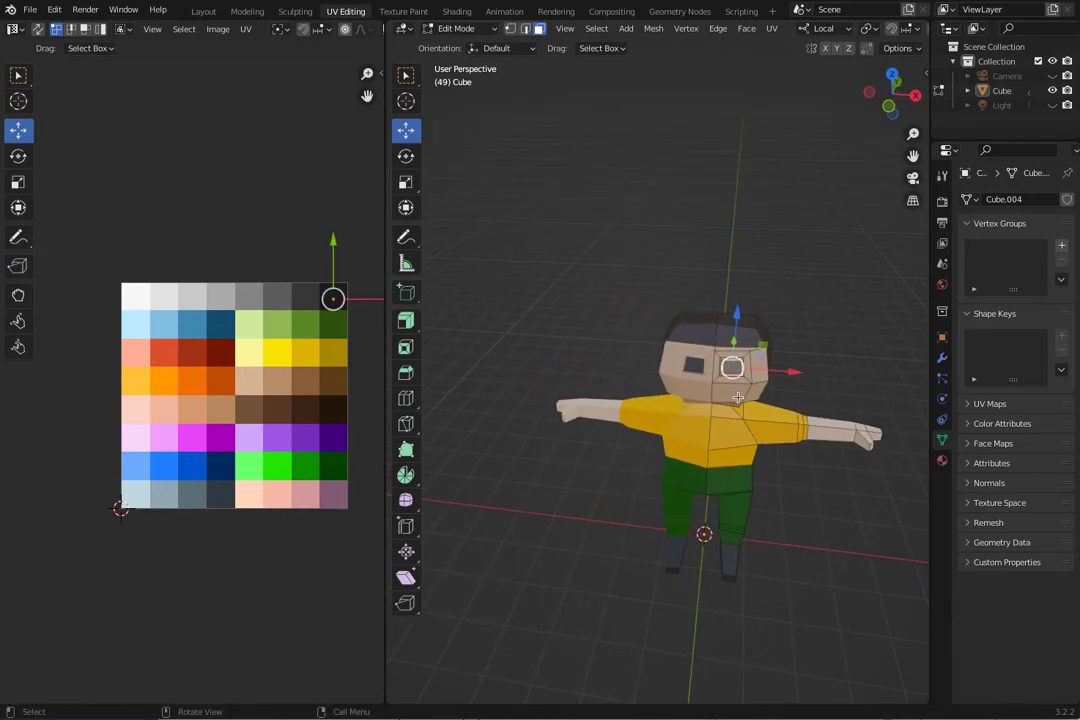
{"action": "key", "text": "i"}
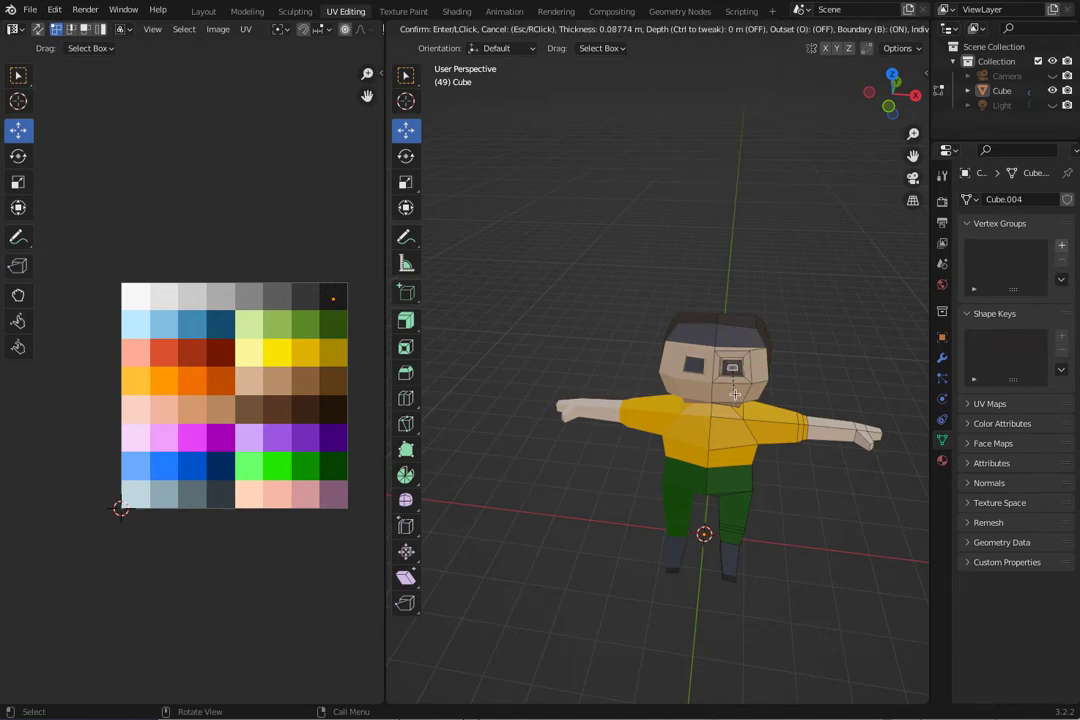
{"action": "left_click", "coordinate": [735, 395]}
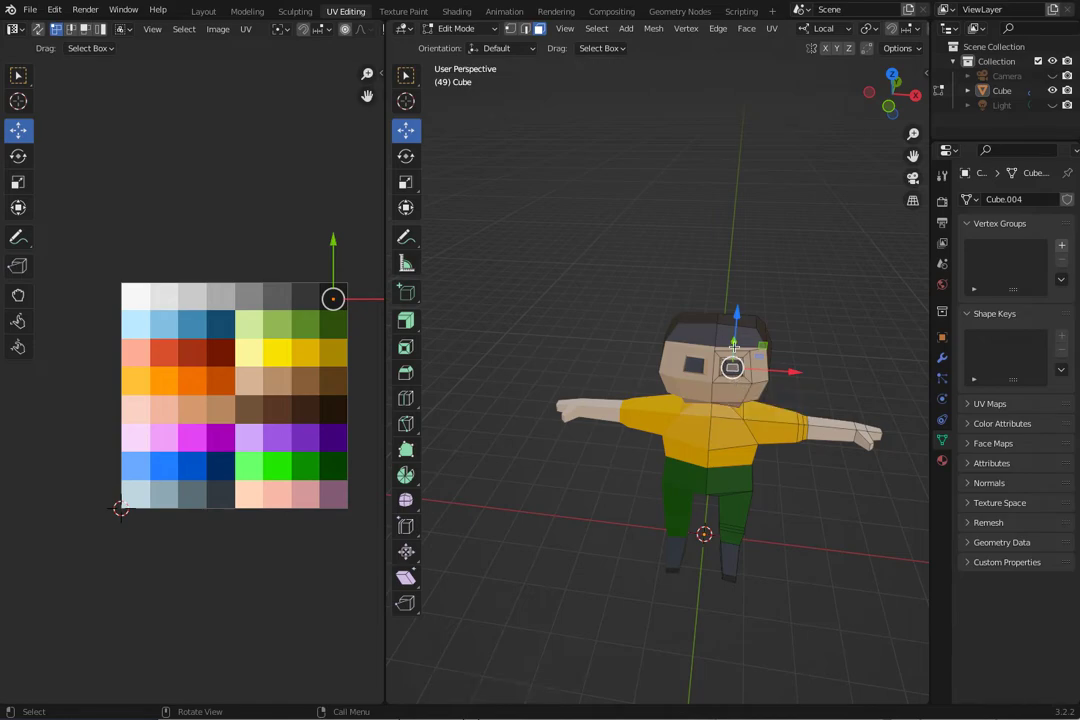
Nudge the inset eye face slightly upward along Z and sideways along X.
{"action": "left_click_drag", "start_coordinate": [738, 313], "coordinate": [736, 304]}
{"action": "middle_click_drag", "start_coordinate": [736, 304], "coordinate": [610, 366]}
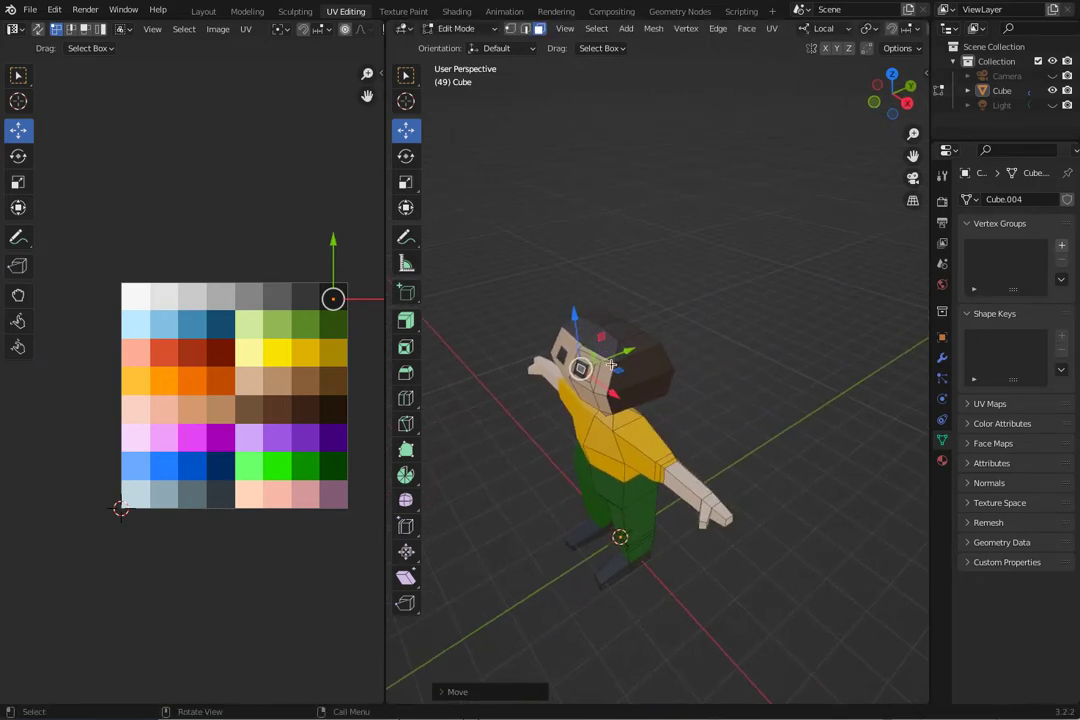
{"action": "left_click_drag", "start_coordinate": [615, 395], "coordinate": [626, 397]}
{"action": "middle_click_drag", "start_coordinate": [626, 397], "coordinate": [697, 379]}
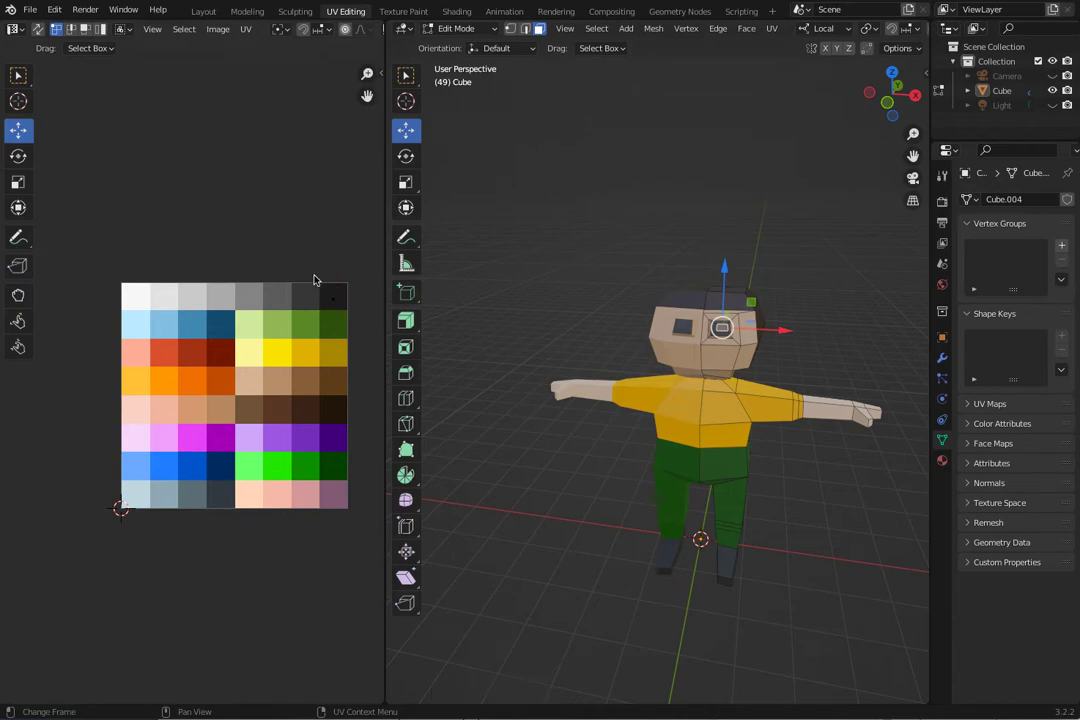
Place the inset eye face's UVs on the white swatch.
{"action": "left_click_drag", "start_coordinate": [333, 298], "coordinate": [256, 371]}
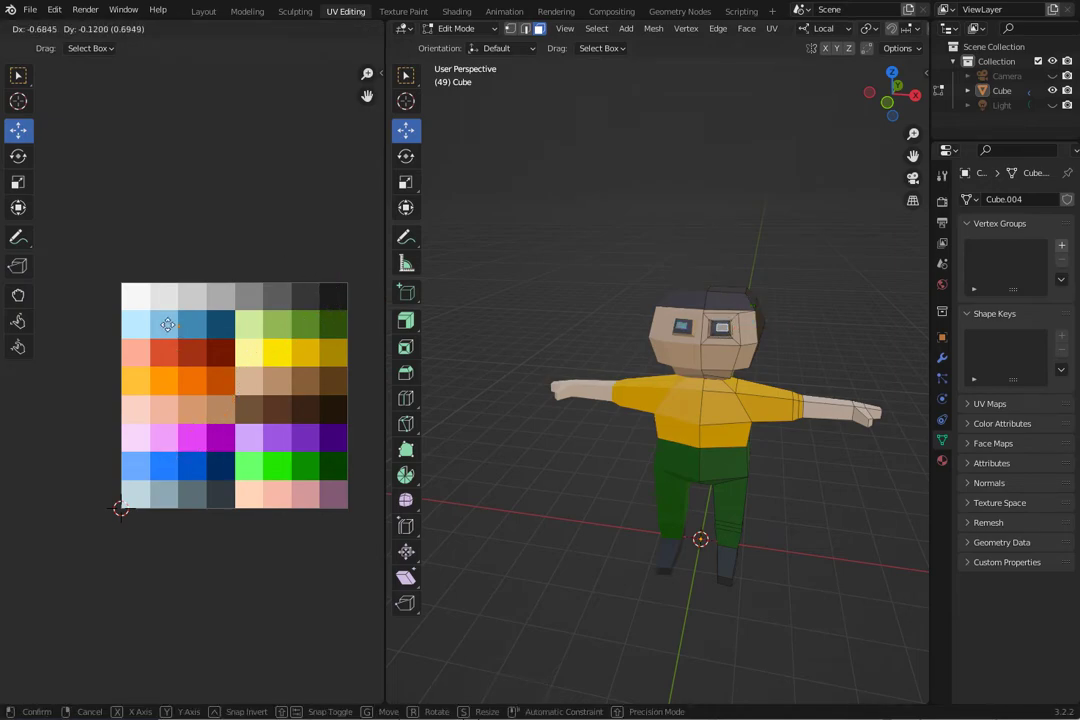
{"action": "left_click_drag", "start_coordinate": [140, 303], "coordinate": [142, 302]}
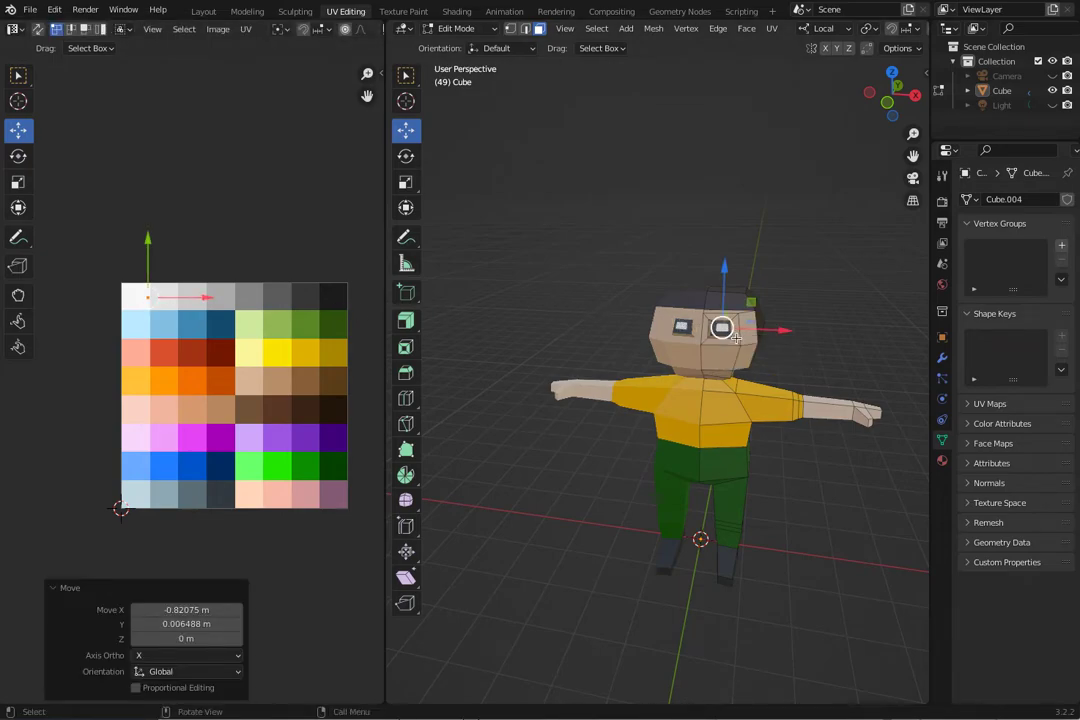
Scale the white eye face down to about 0.63 along local X and about 0.74 along local Z.
{"action": "key", "text": "s"}
{"action": "left_click_drag", "start_coordinate": [776, 331], "coordinate": [766, 331]}
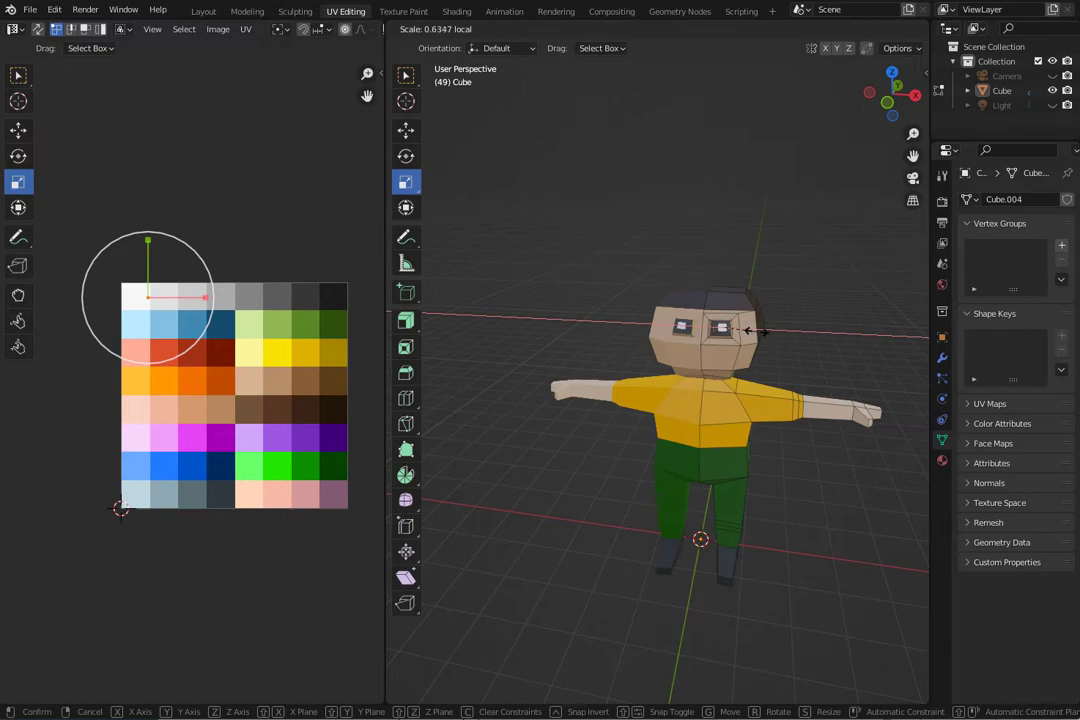
{"action": "left_click", "coordinate": [748, 330]}
{"action": "key", "text": "s"}
{"action": "key", "text": "z"}
{"action": "key", "text": "z"}
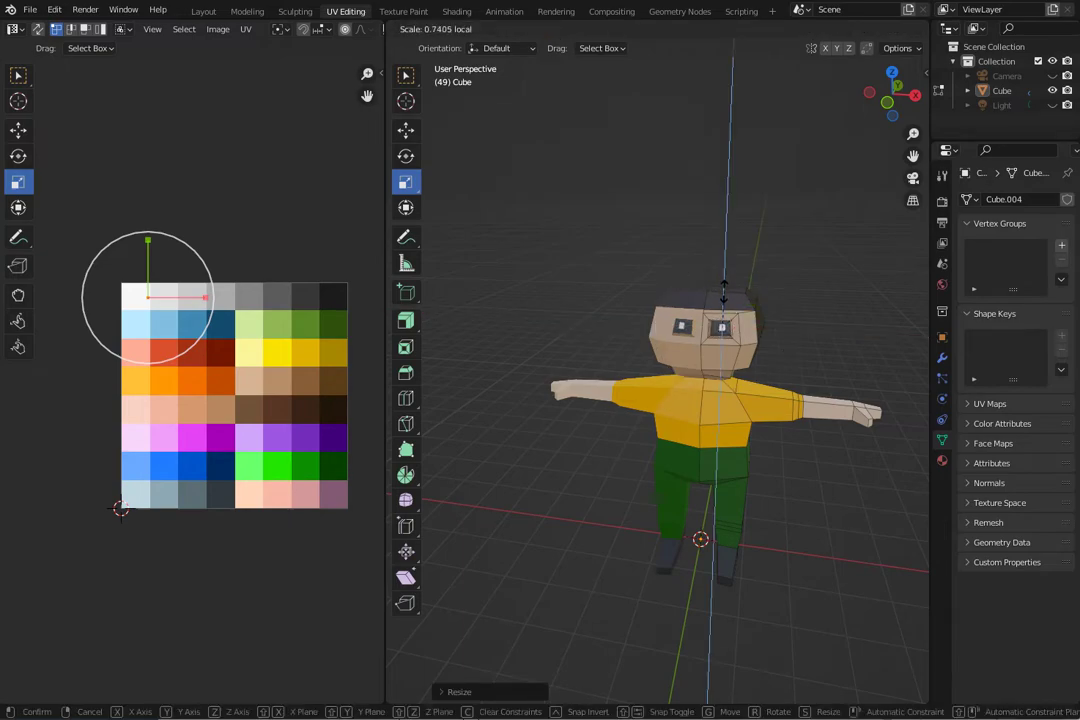
{"action": "left_click", "coordinate": [723, 300]}
Rotate the white eye face slightly about the X axis to align it with the slope of the eye.
{"action": "middle_click_drag", "start_coordinate": [723, 300], "coordinate": [532, 422]}
{"action": "scroll", "coordinate": [535, 400], "scroll_direction": "up", "scroll_amount": 5}
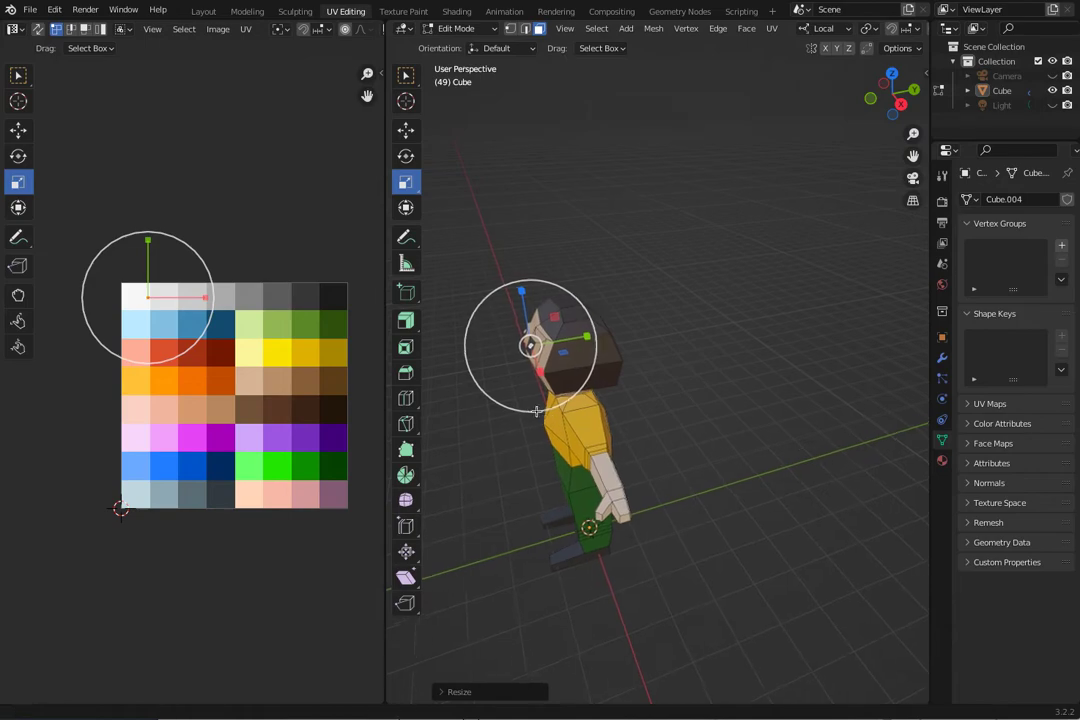
{"action": "middle_click_drag", "start_coordinate": [639, 394], "coordinate": [713, 407]}
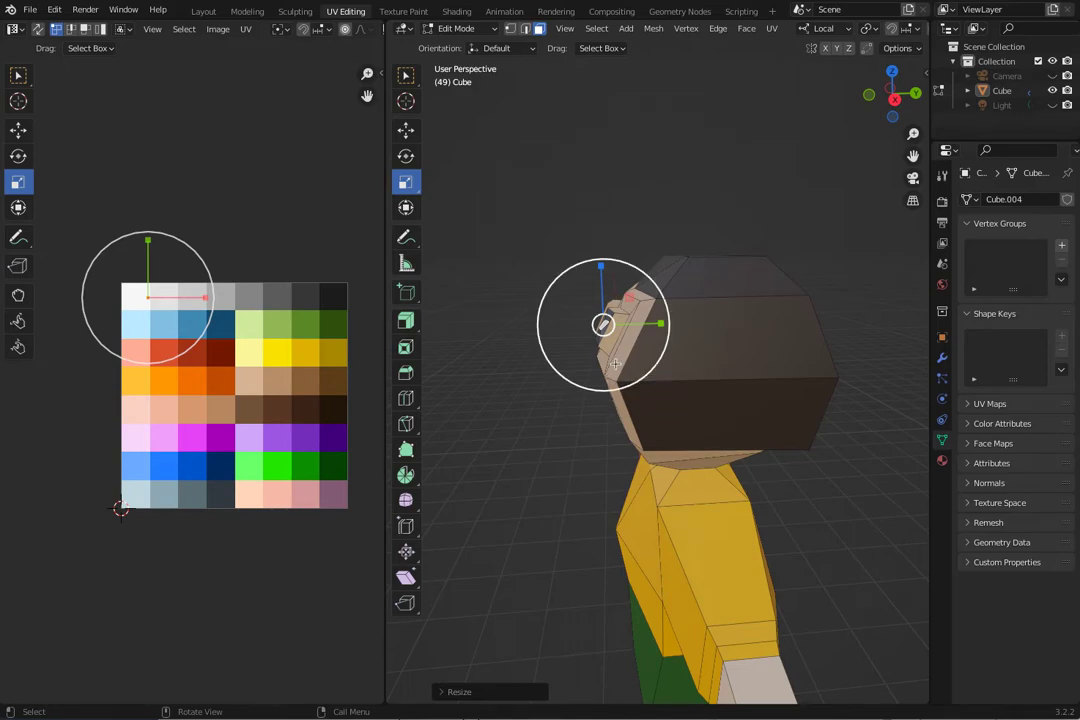
{"action": "key", "text": "r"}
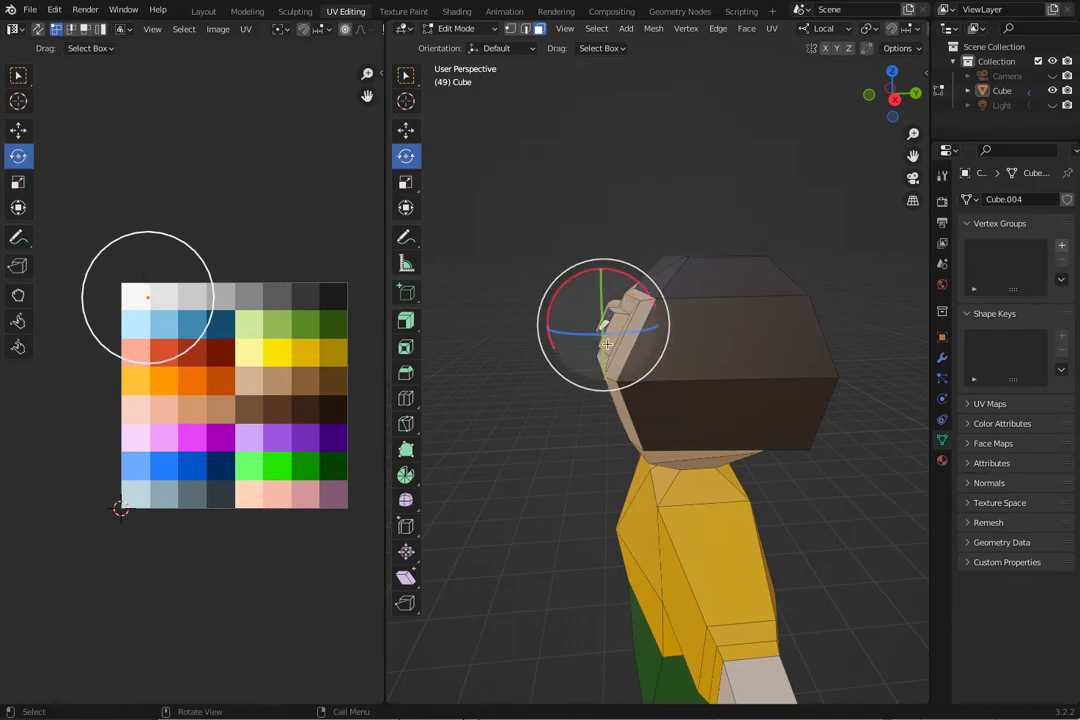
{"action": "left_click_drag", "start_coordinate": [605, 283], "coordinate": [597, 276]}
{"action": "middle_click_drag", "start_coordinate": [535, 265], "coordinate": [501, 248]}
{"action": "middle_click_drag", "start_coordinate": [540, 120], "coordinate": [760, 385]}
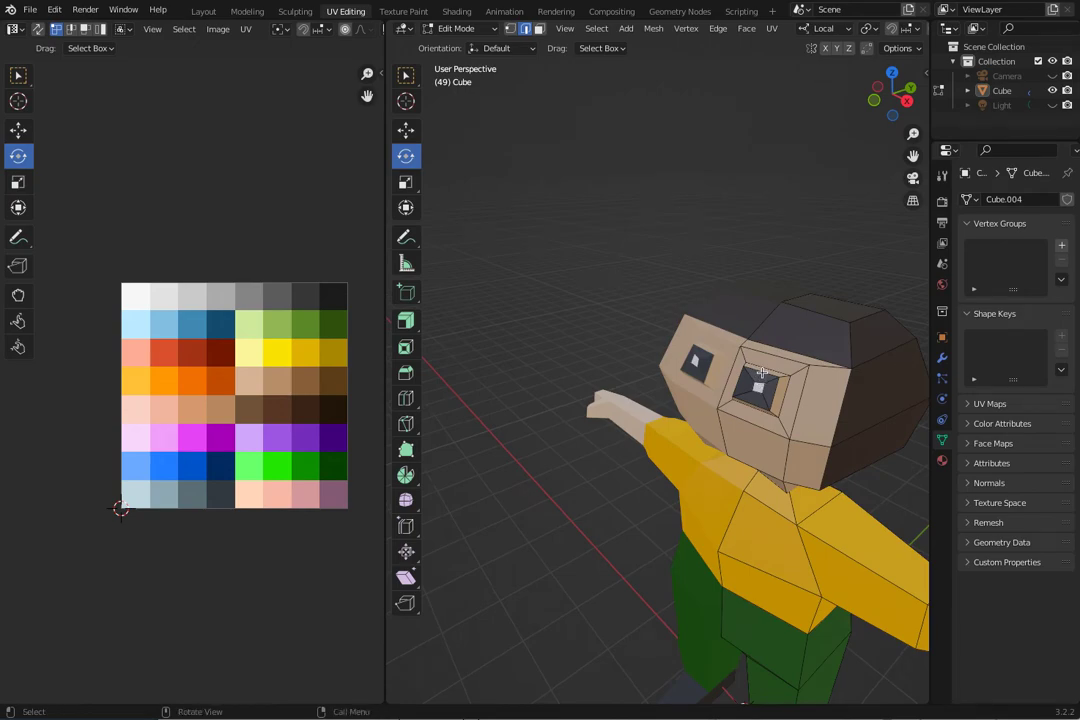
{"action": "left_click", "coordinate": [762, 372]}
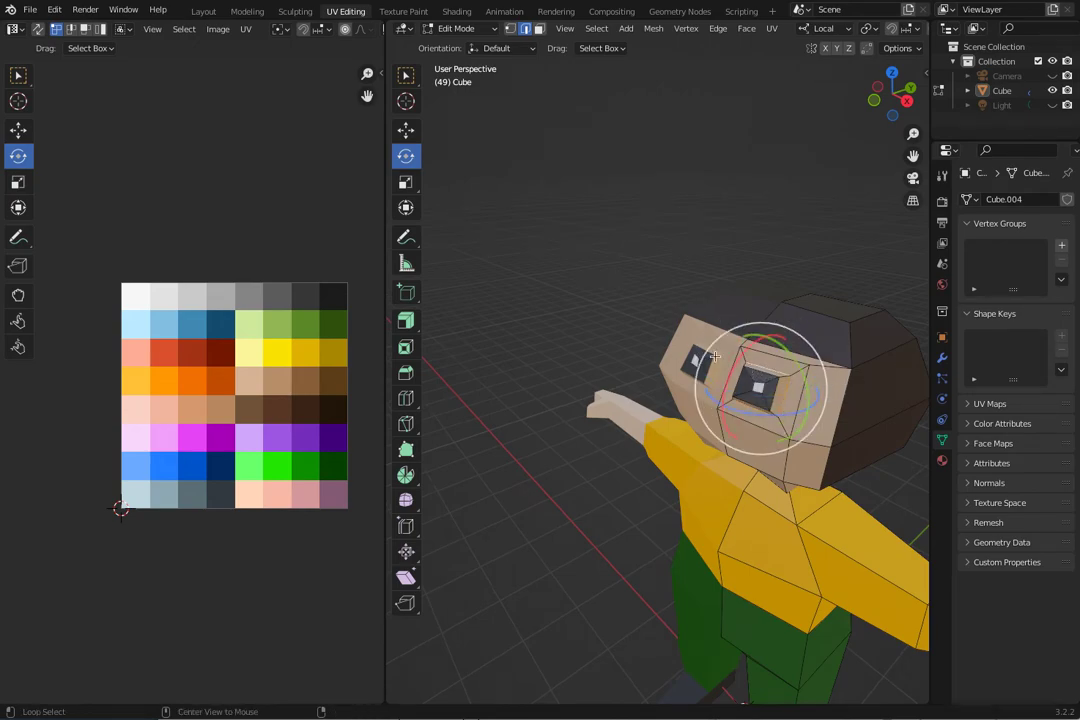
{"action": "left_click", "coordinate": [763, 374]}
{"action": "left_click", "coordinate": [760, 382], "text": "alt"}
{"action": "left_click", "coordinate": [759, 384], "text": "alt"}
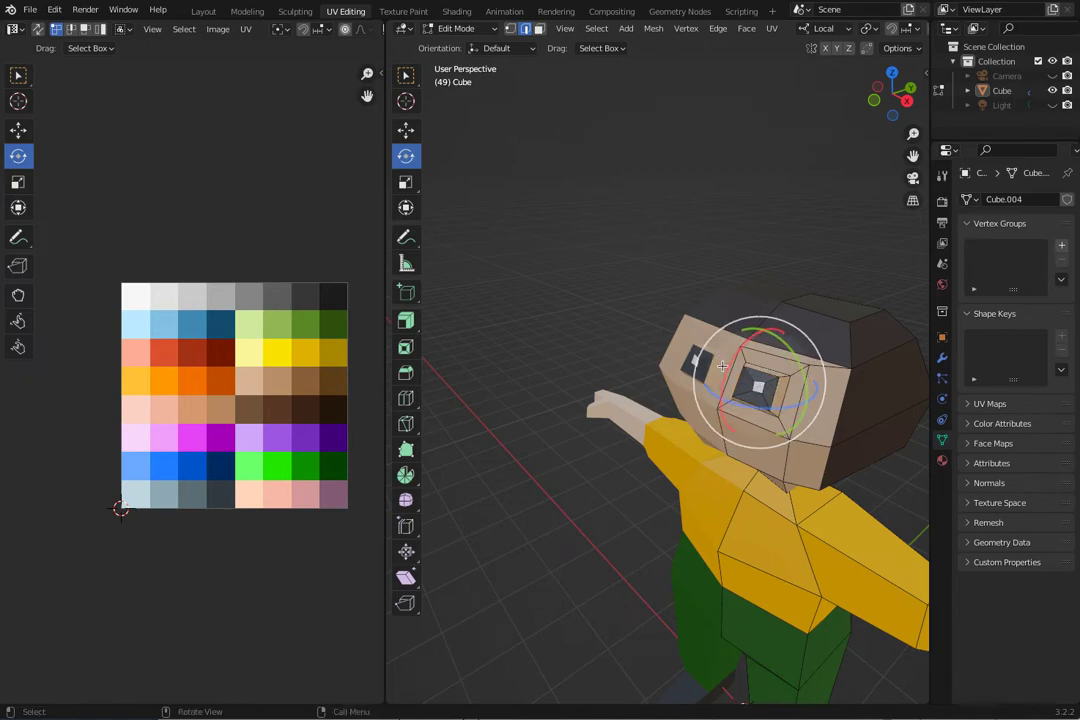
{"action": "left_click", "coordinate": [403, 76]}
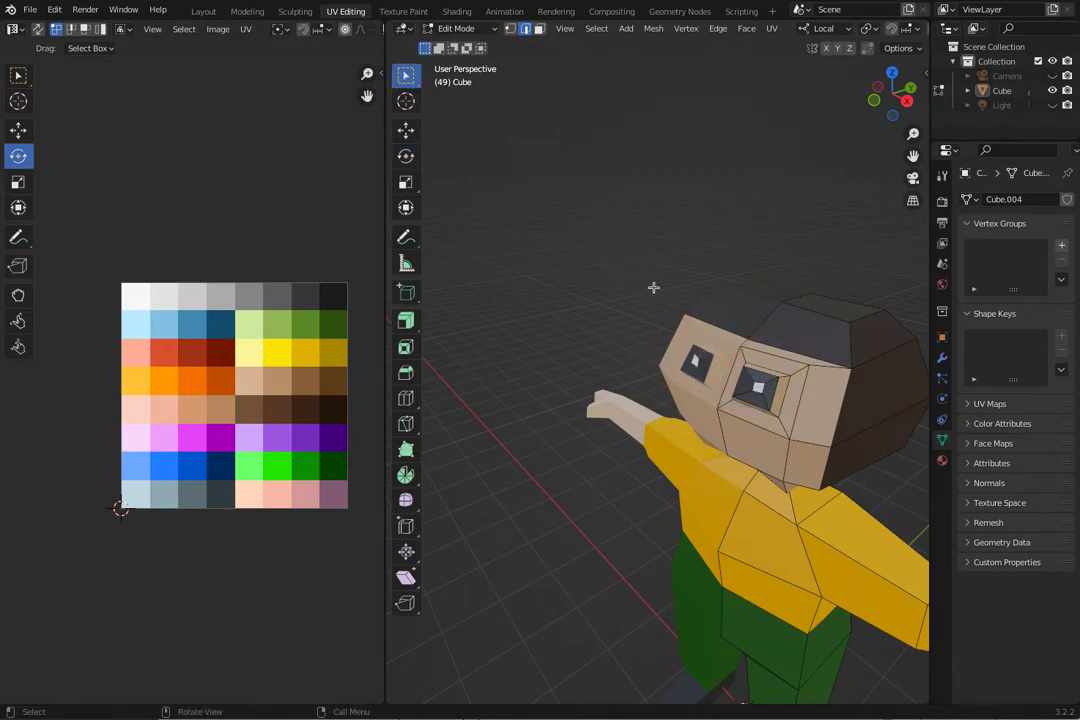
{"action": "left_click", "coordinate": [759, 384], "text": "ctrl"}
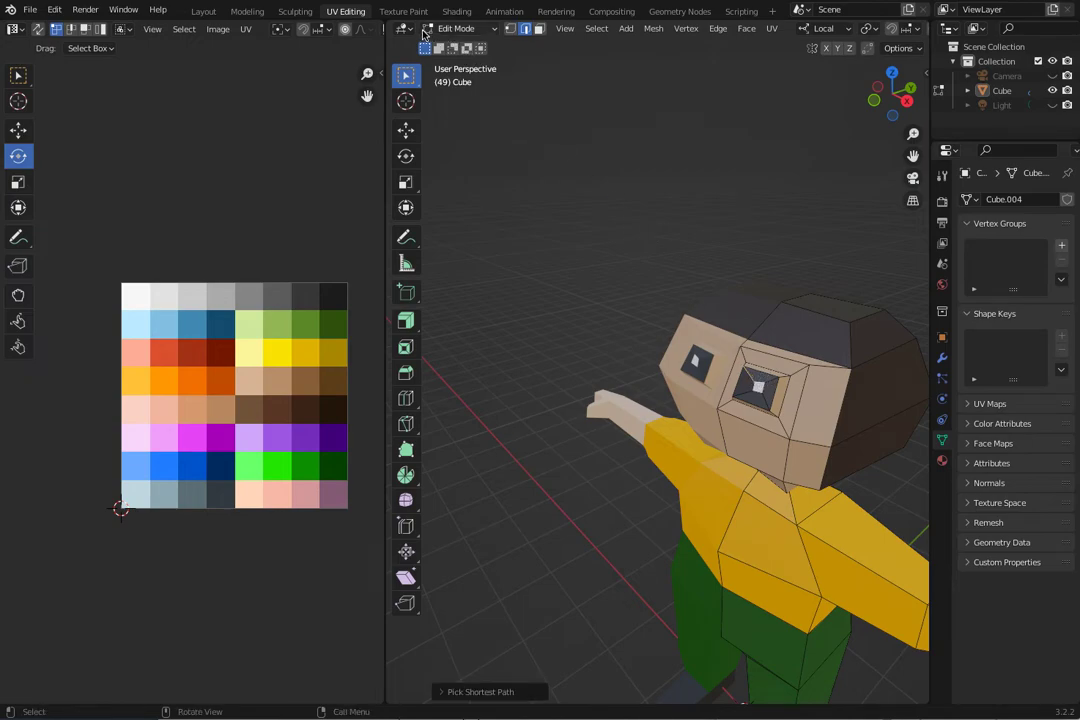
Switch to vertex selection and select the vertices around the dark and white parts of the eye.
{"action": "left_click", "coordinate": [510, 30]}
{"action": "middle_click_drag", "start_coordinate": [718, 373], "coordinate": [734, 404]}
{"action": "left_click", "coordinate": [748, 425]}
{"action": "left_click", "coordinate": [743, 413], "text": "shift"}
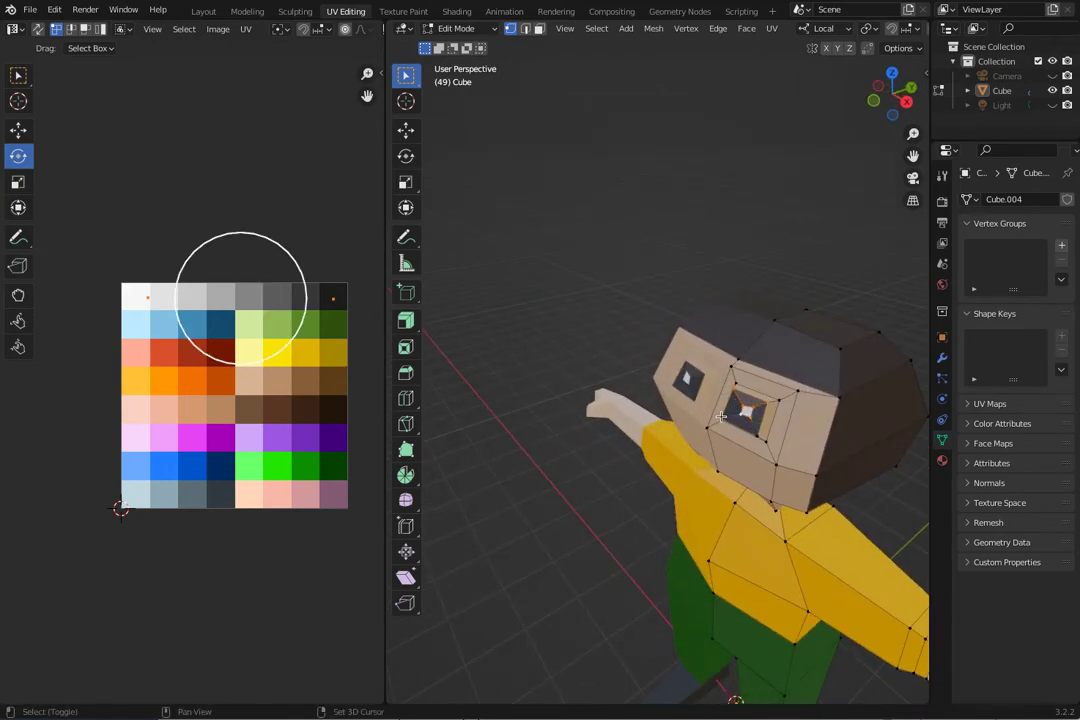
{"action": "middle_click_drag", "start_coordinate": [677, 403], "coordinate": [636, 381]}
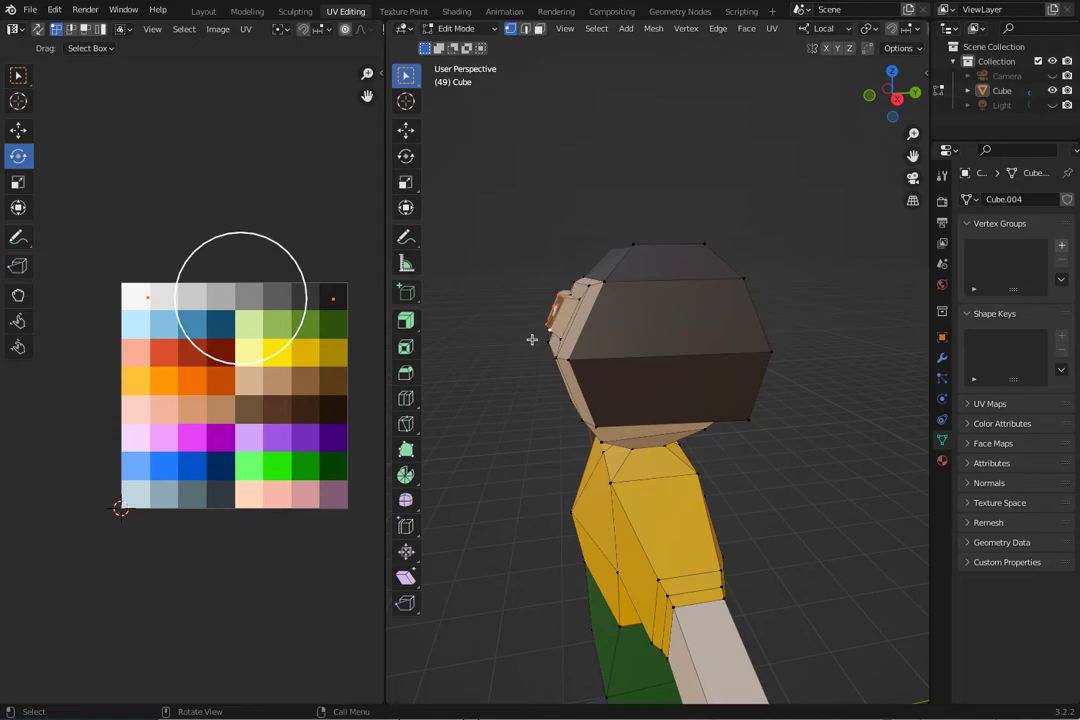
Flatten the selected eye vertices by setting their Z scale to 0 in the Normal transform orientation.
{"action": "key", "text": "s"}
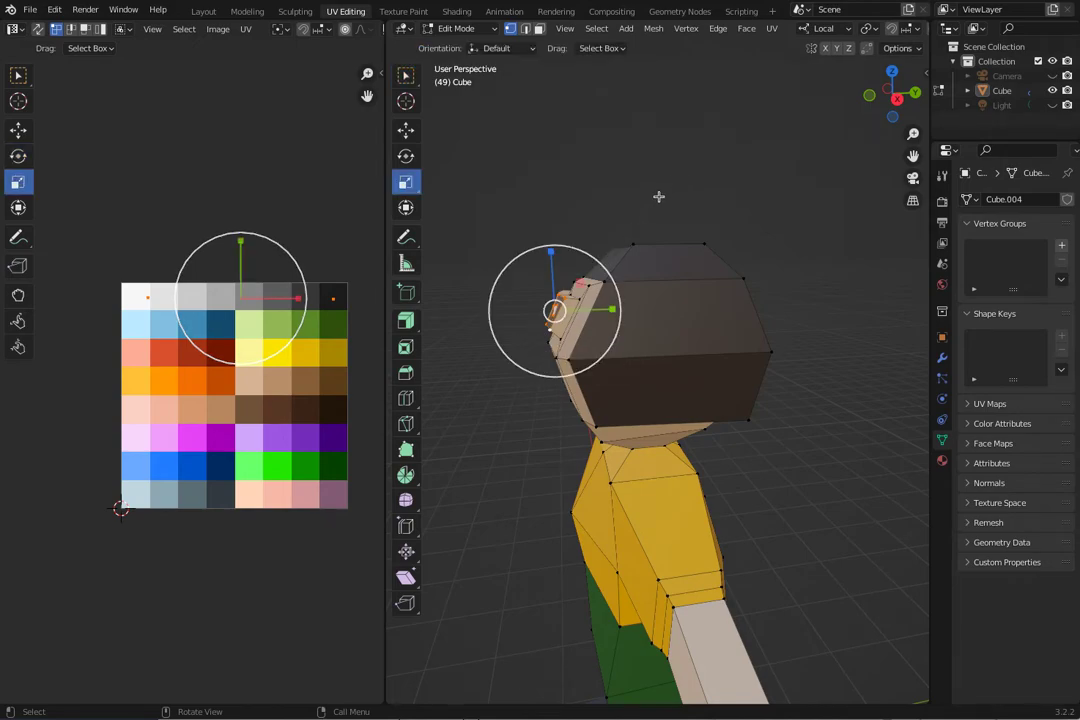
{"action": "left_click", "coordinate": [845, 29]}
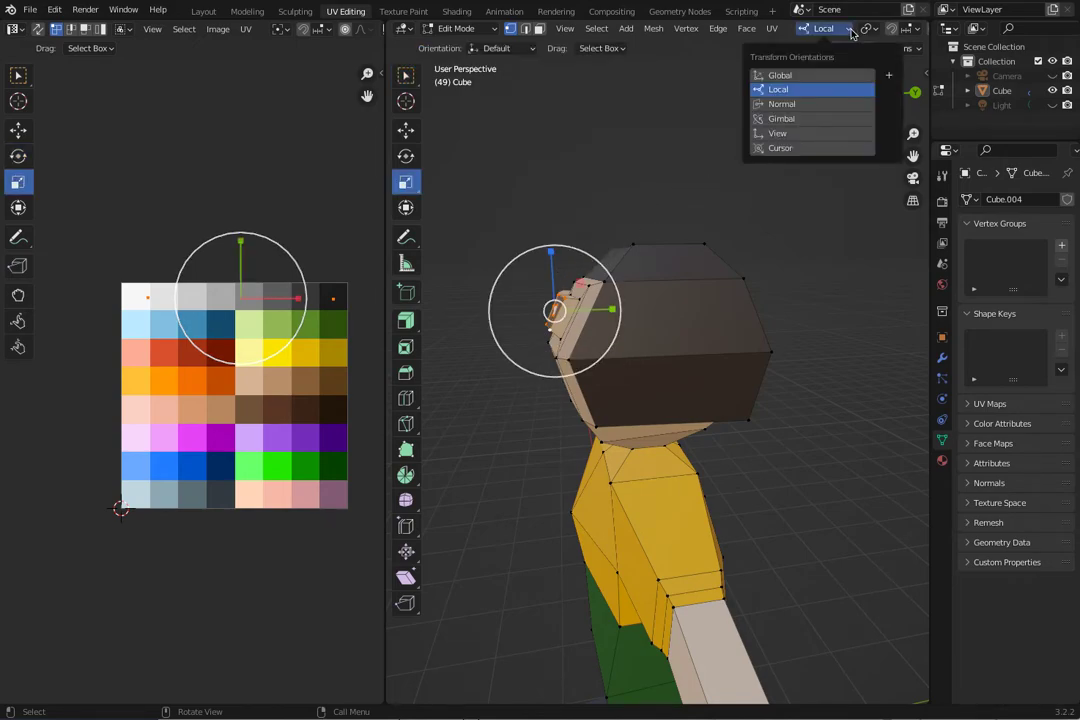
{"action": "left_click", "coordinate": [811, 105]}
{"action": "middle_click_drag", "start_coordinate": [519, 326], "coordinate": [527, 300]}
{"action": "left_click_drag", "start_coordinate": [543, 264], "coordinate": [330, 470]}
{"action": "left_click", "coordinate": [444, 692]}
{"action": "left_click", "coordinate": [541, 654]}
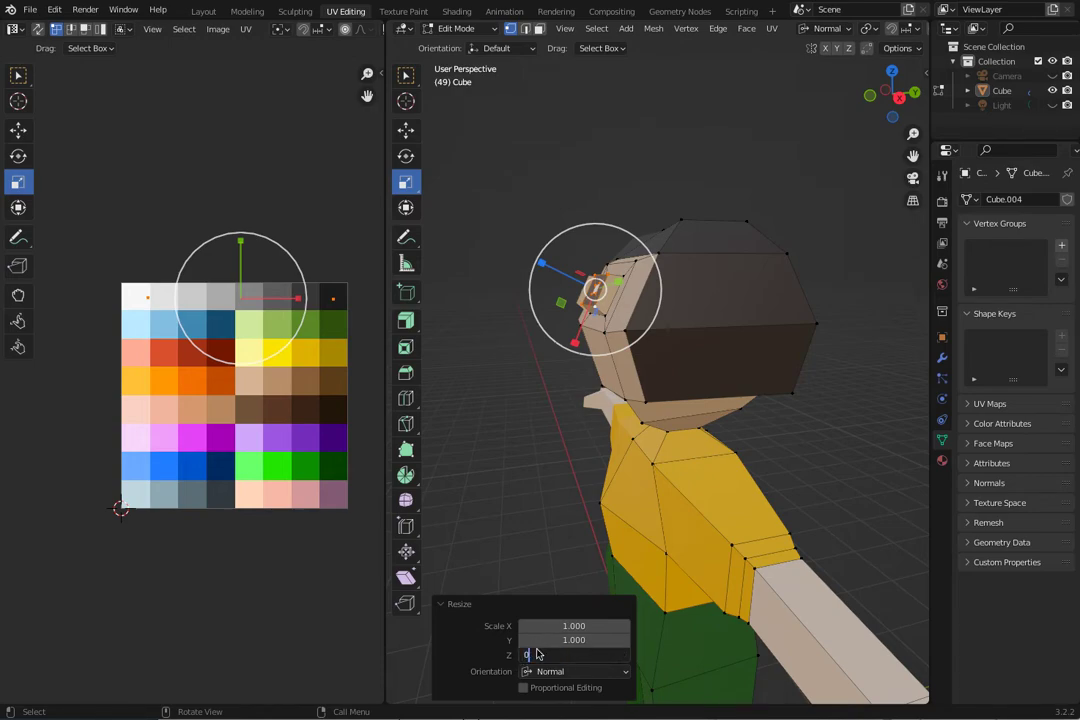
{"action": "type", "text": "0"}
{"action": "key", "text": "Return"}
Move a corner vertex of the white eye face about 0.013 m along its normal Y axis to even out the shape.
{"action": "middle_click_drag", "start_coordinate": [511, 400], "coordinate": [580, 382]}
{"action": "left_click", "coordinate": [545, 386]}
{"action": "left_click", "coordinate": [855, 370]}
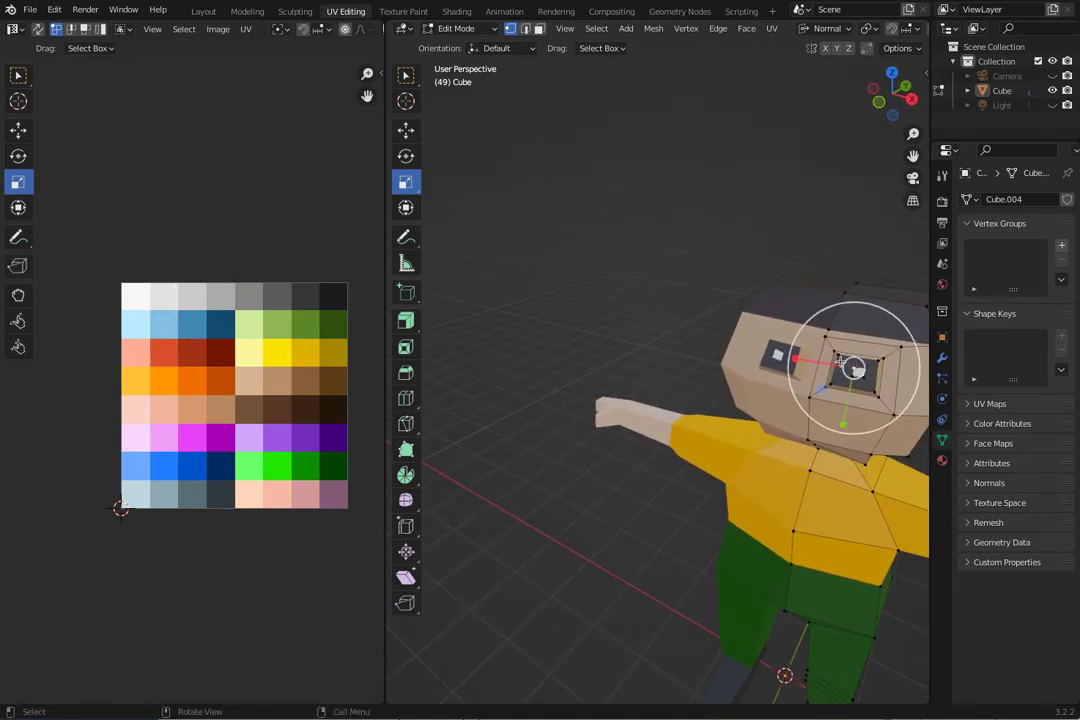
{"action": "key", "text": "g"}
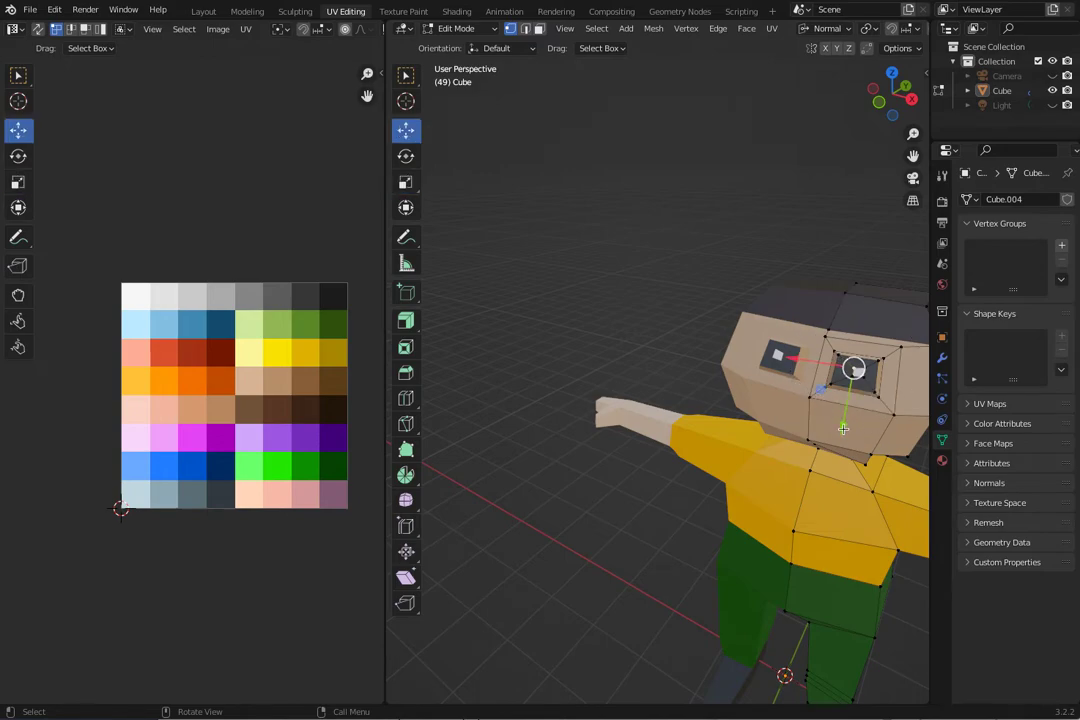
{"action": "left_click_drag", "start_coordinate": [843, 428], "coordinate": [845, 418]}
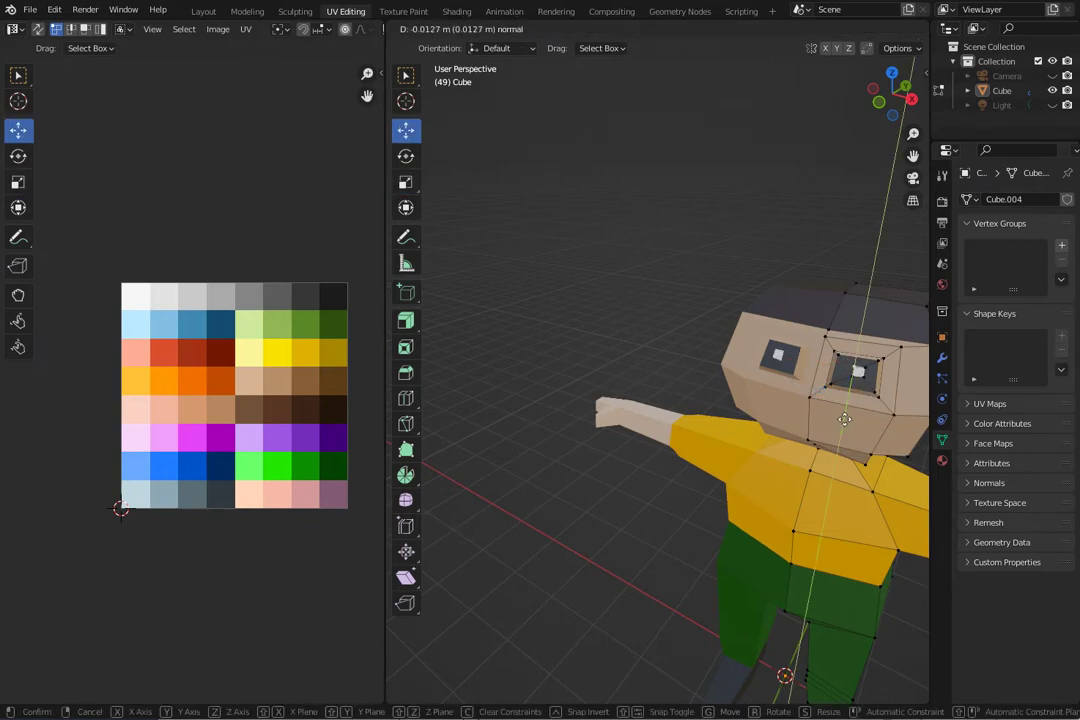
{"action": "left_click", "coordinate": [845, 418]}
Switch to Object Mode and select the finished character.
{"action": "middle_click_drag", "start_coordinate": [670, 294], "coordinate": [570, 320]}
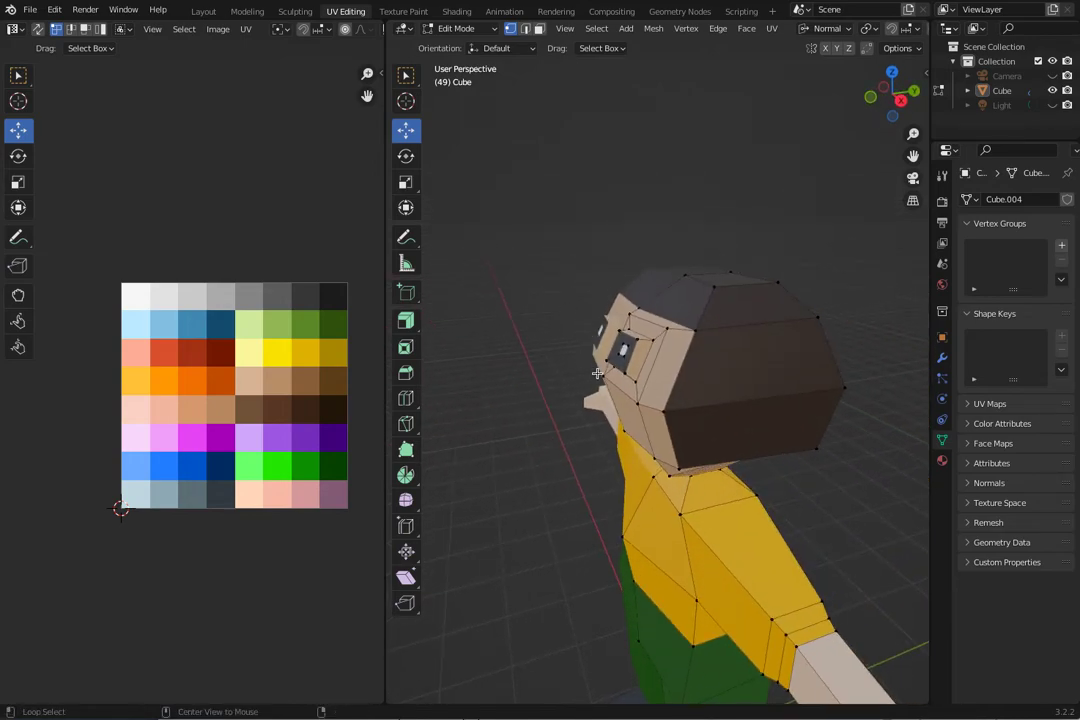
{"action": "key", "text": "KP_1"}
{"action": "mouse_move", "coordinate": [728, 436]}
{"action": "middle_mouse_down"}
{"action": "mouse_move", "coordinate": [583, 448]}
{"action": "mouse_move", "coordinate": [740, 570]}
{"action": "mouse_move", "coordinate": [598, 504]}
{"action": "mouse_move", "coordinate": [687, 556]}
{"action": "mouse_move", "coordinate": [680, 545]}
{"action": "middle_mouse_up"}
{"action": "left_click", "coordinate": [456, 28]}
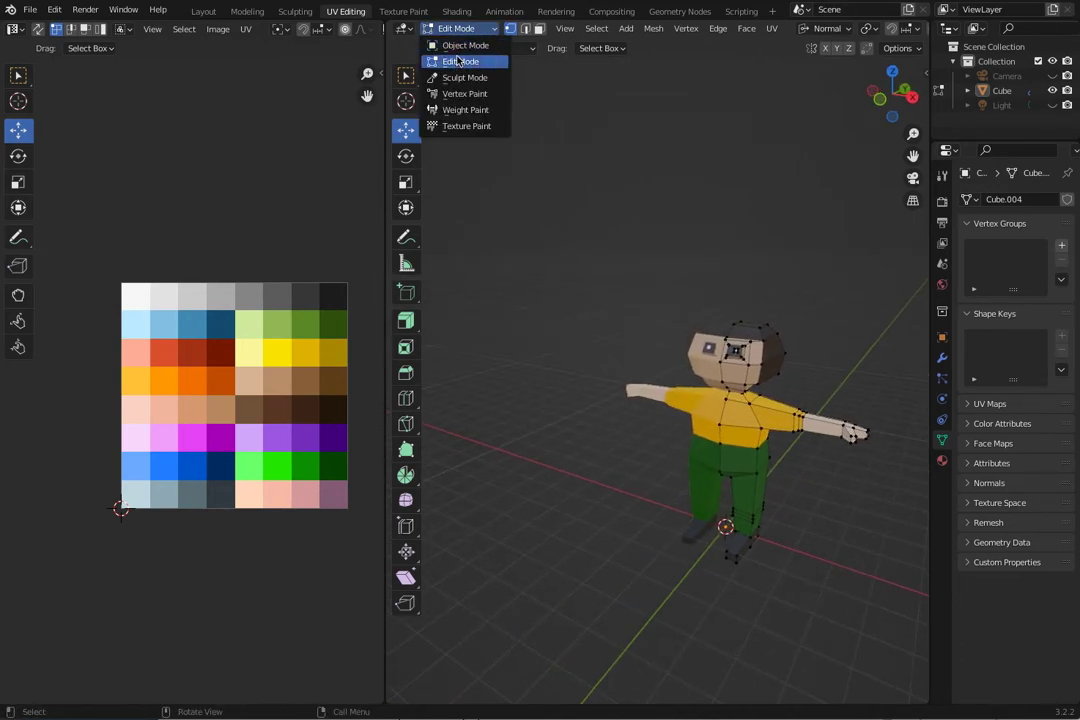
{"action": "left_click", "coordinate": [465, 45]}
{"action": "middle_click_drag", "start_coordinate": [581, 244], "coordinate": [578, 300]}
{"action": "left_click", "coordinate": [753, 385]}
Examine the coloured character's face, hair and body from several sides.
{"action": "middle_click_drag", "start_coordinate": [753, 385], "coordinate": [850, 495]}
{"action": "middle_click_drag", "start_coordinate": [680, 382], "coordinate": [578, 428]}
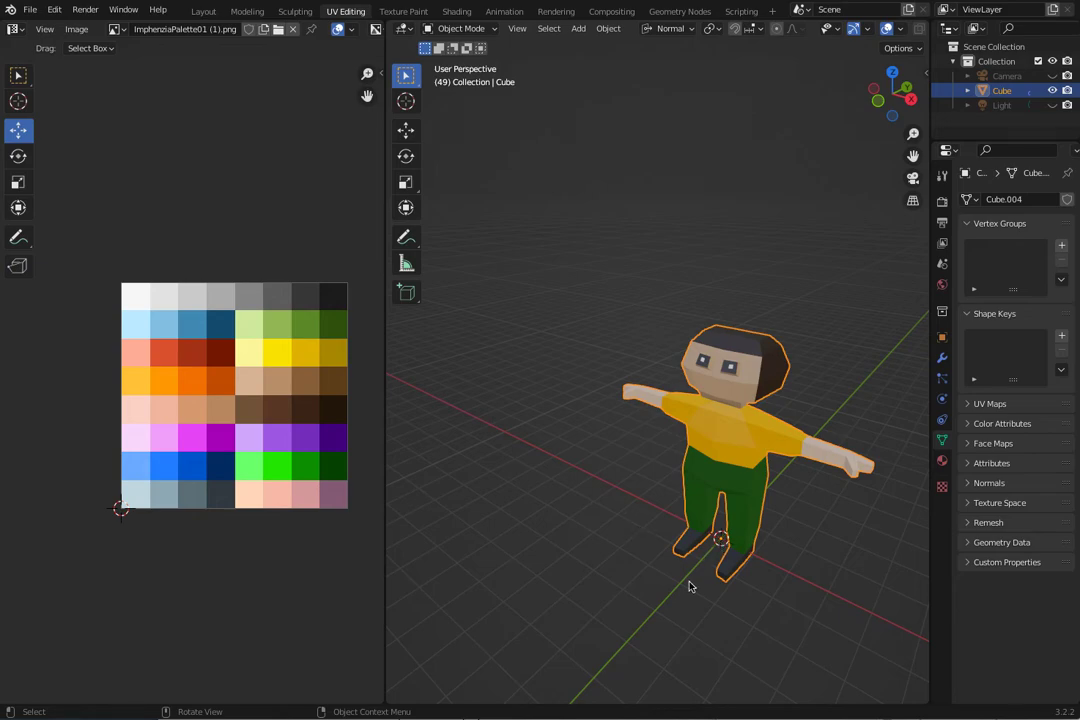
{"action": "right_click", "coordinate": [634, 512]}
{"action": "left_click", "coordinate": [567, 356]}
{"action": "middle_click_drag", "start_coordinate": [567, 356], "coordinate": [540, 375]}
{"action": "left_click", "coordinate": [657, 430]}
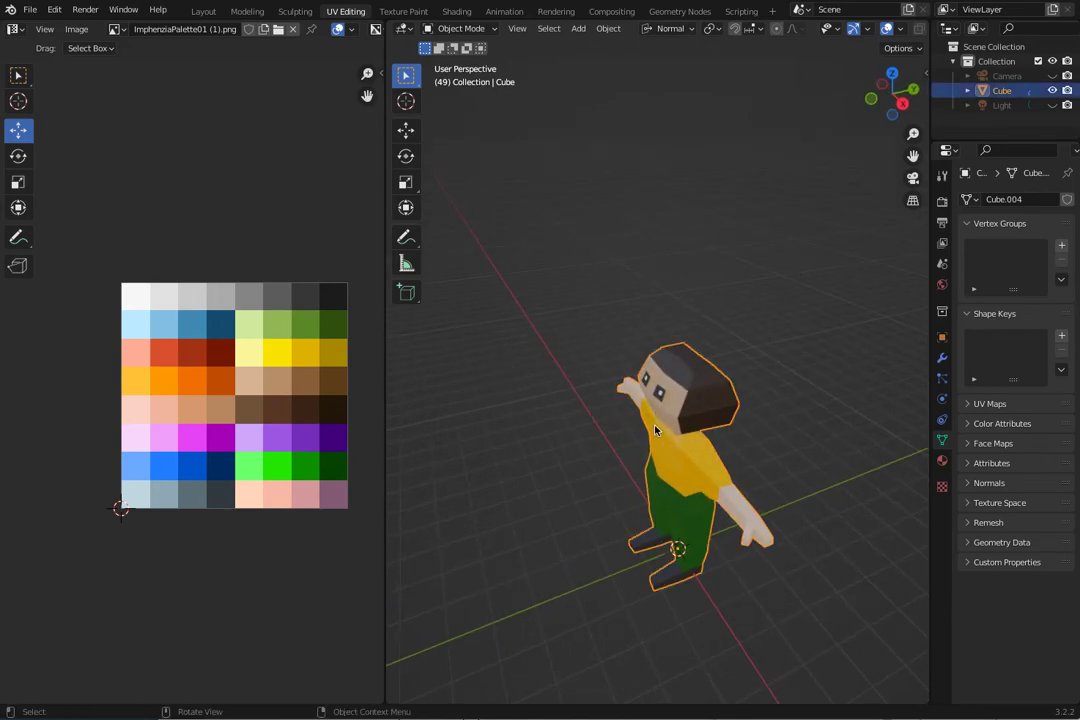
{"action": "middle_click_drag", "start_coordinate": [657, 430], "coordinate": [731, 513]}
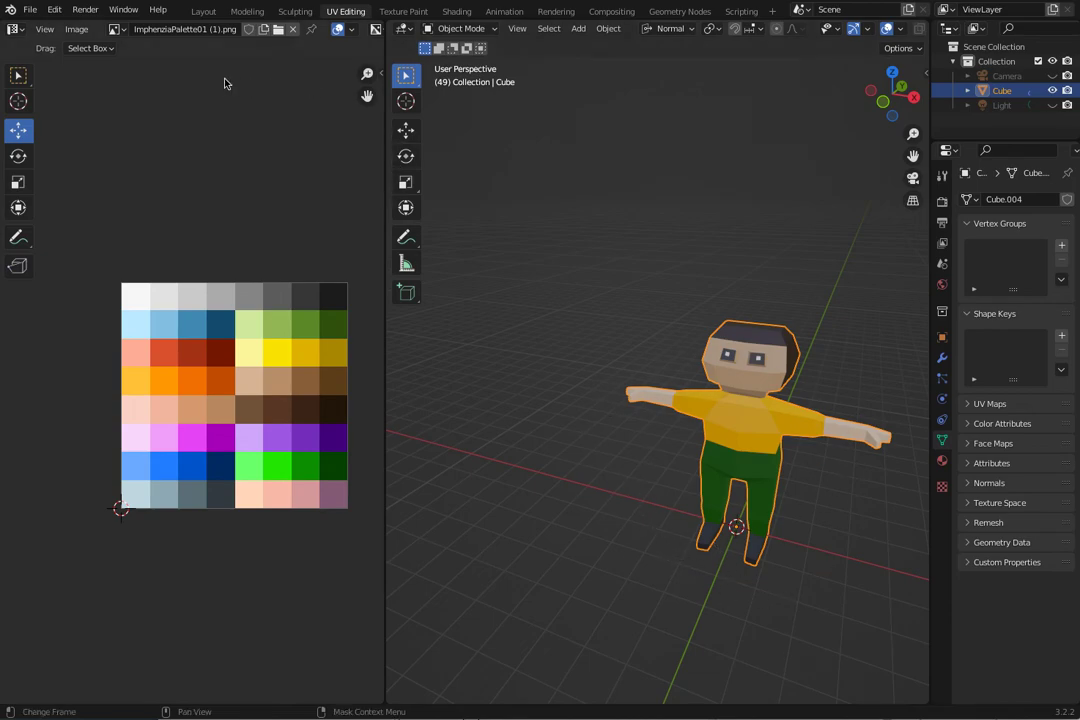
{"action": "left_click", "coordinate": [27, 1]}
{"action": "left_click", "coordinate": [297, 41]}
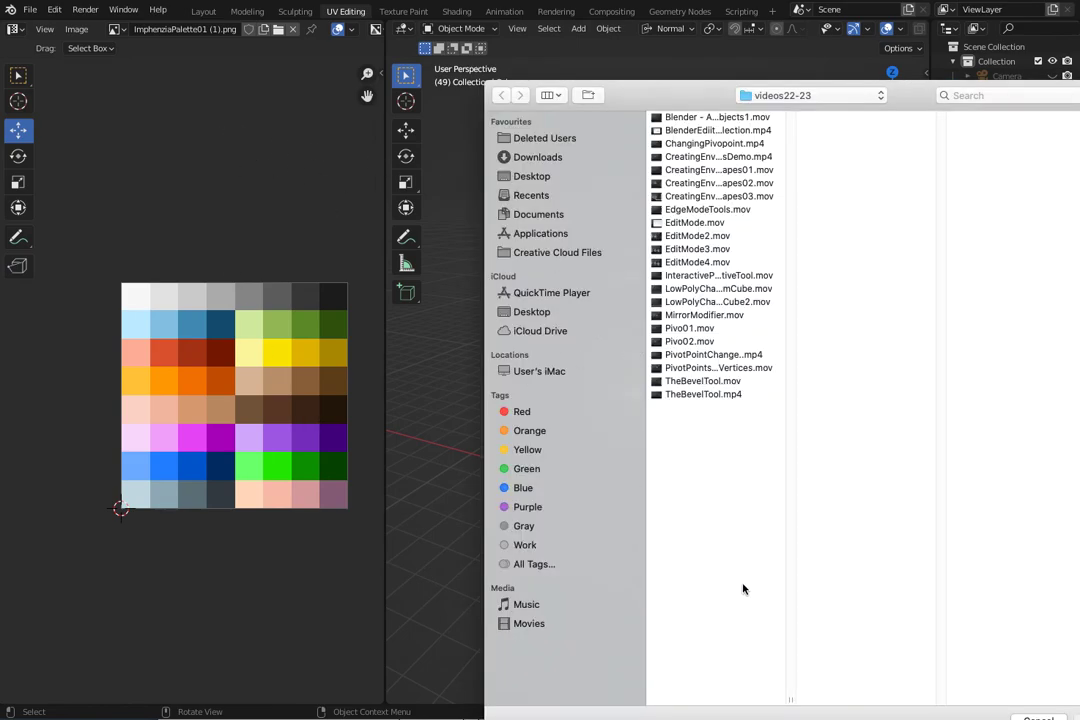
{"action": "left_click", "coordinate": [20, 1]}
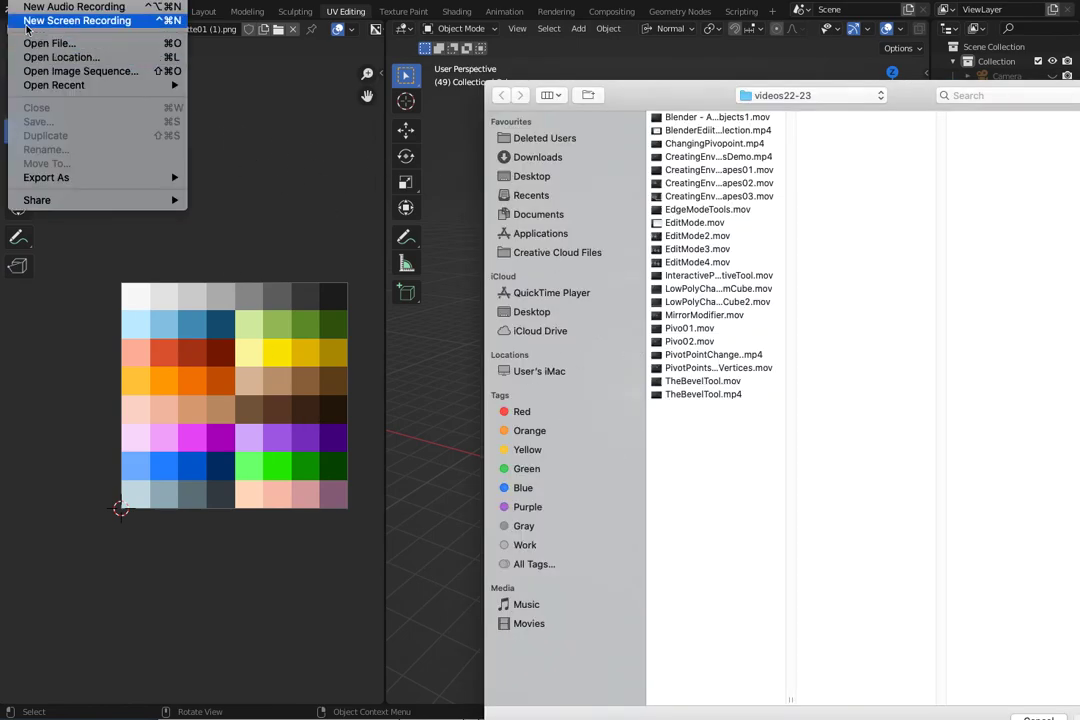